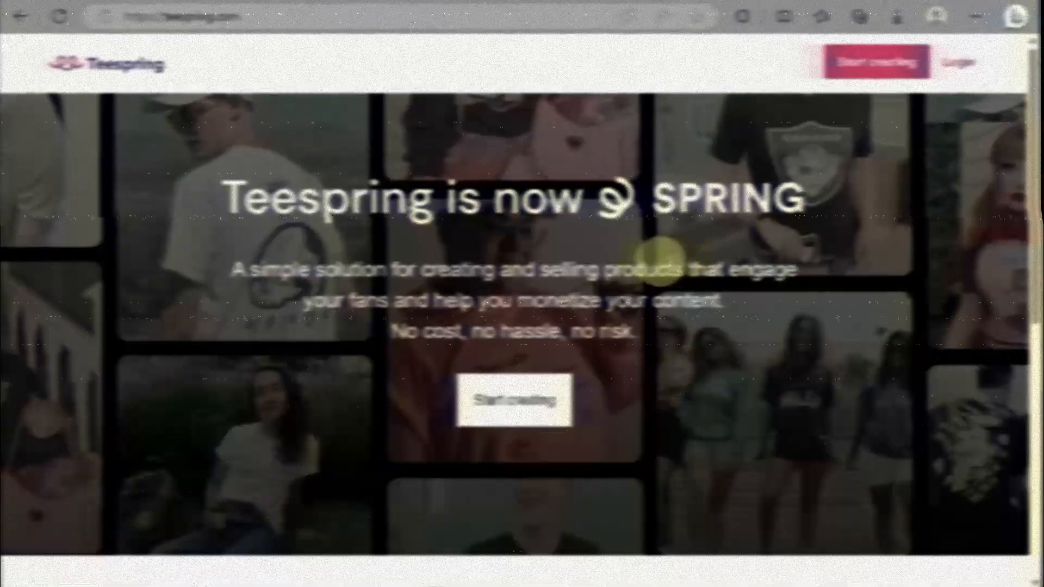
Step: Scroll the homepage, then browse creators' T-shirts on the Shop All Collections page via Discover
scroll(701, 300, "down", 5)
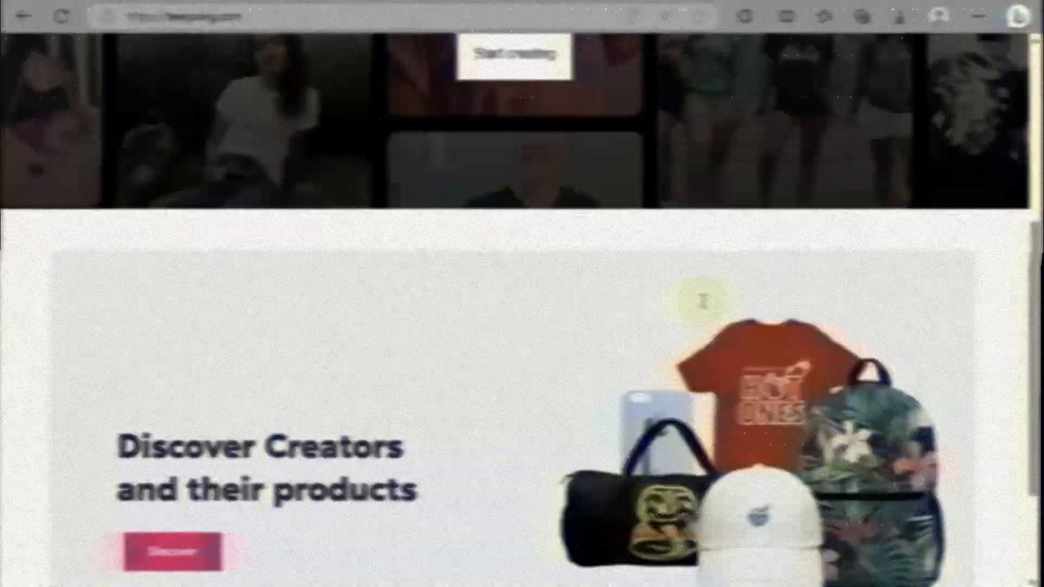
scroll(700, 299, "down", 2)
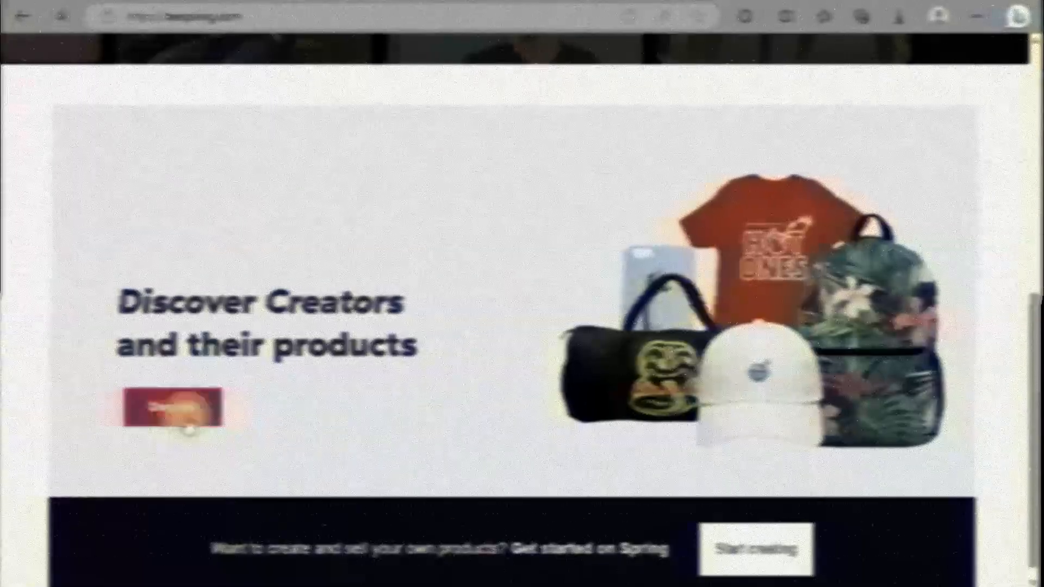
left_click(191, 425)
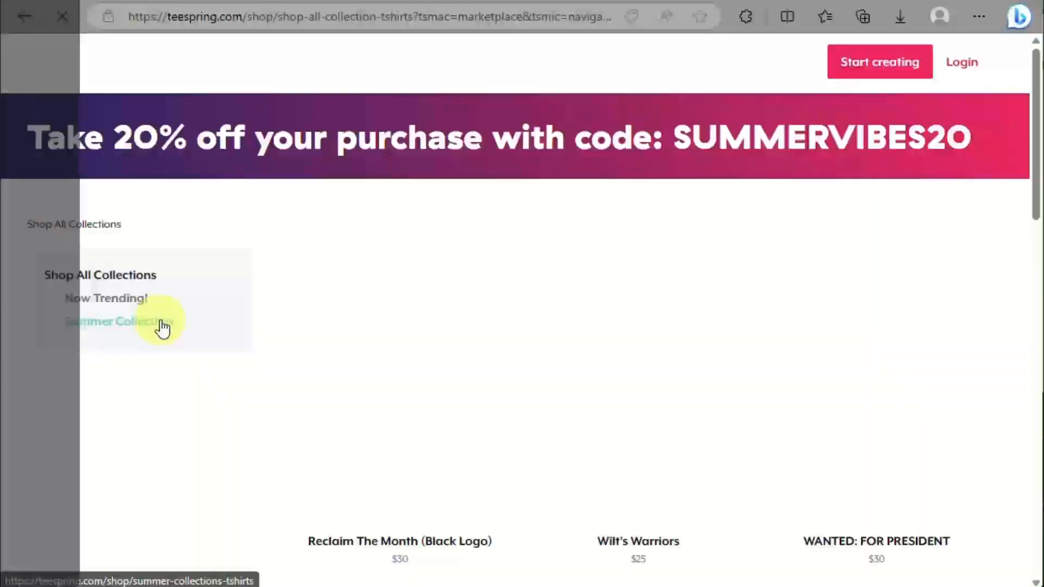
scroll(423, 289, "down", 10)
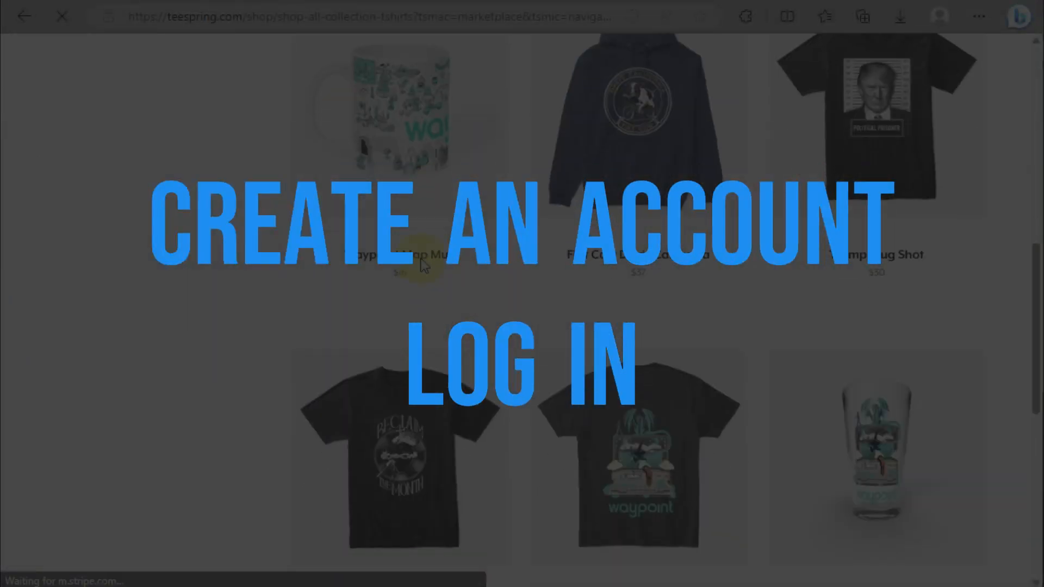
scroll(423, 283, "down", 10)
scroll(423, 267, "up", 20)
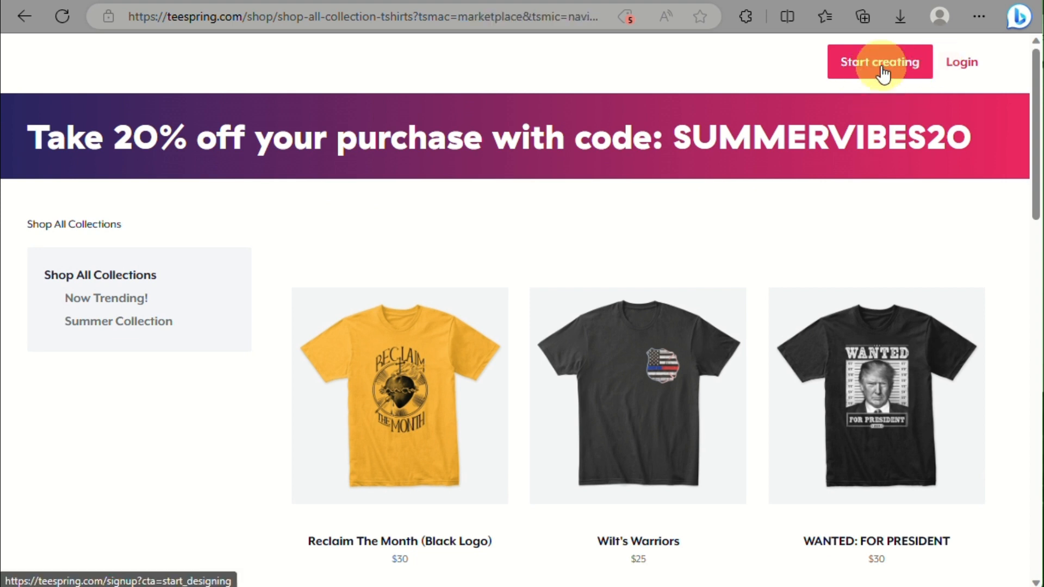
Step: Start creator sign-up and enter the brand name in the name field
left_click(883, 73)
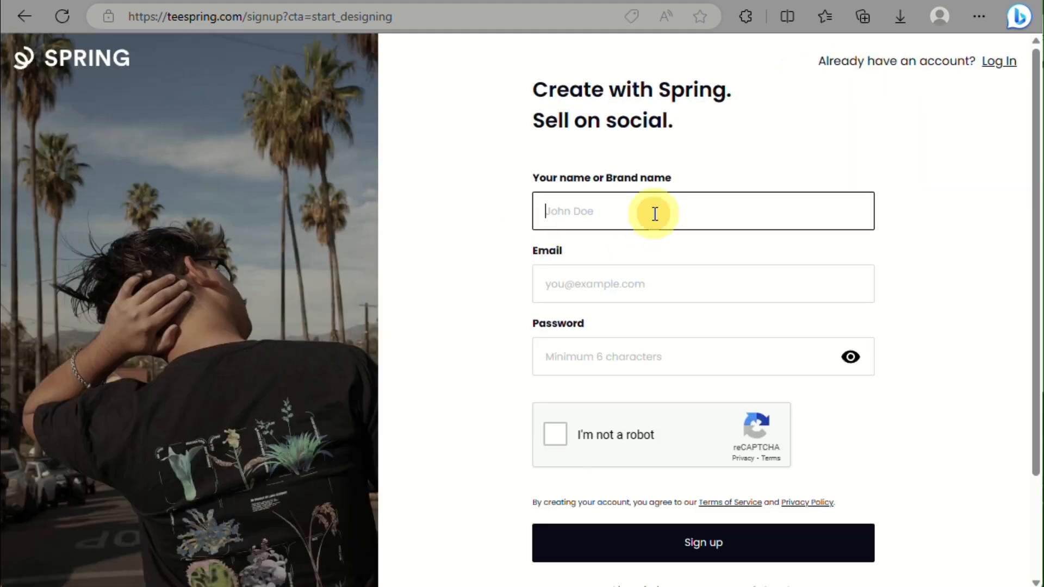
left_click(655, 214)
type("Ar")
key("BackSpace")
key("BackSpace")
type("zi ya")
key("BackSpace")
key("BackSpace")
key("BackSpace")
Step: Fill in the account e-mail address and move to the Password field
left_click(627, 294)
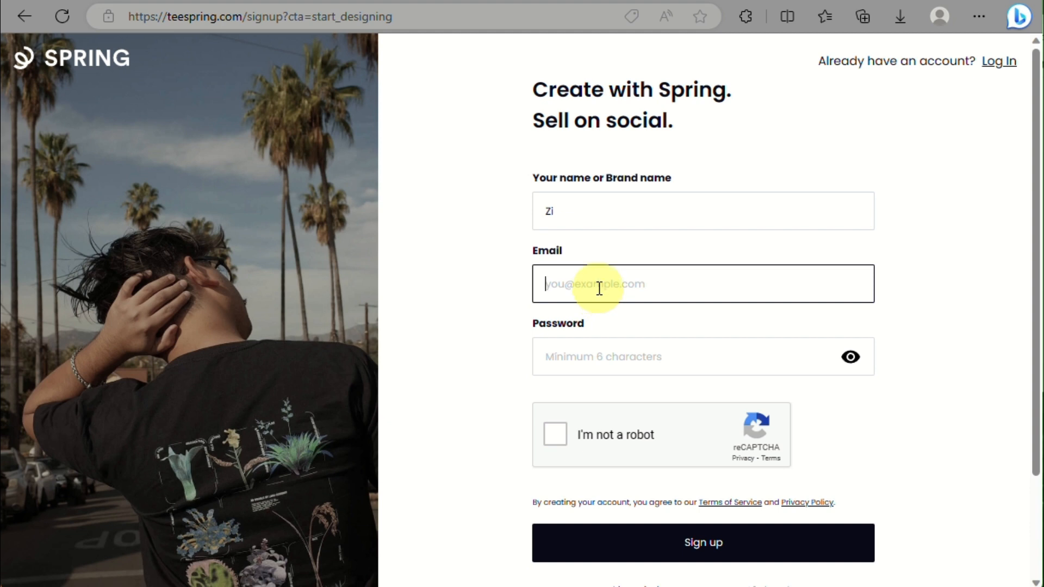
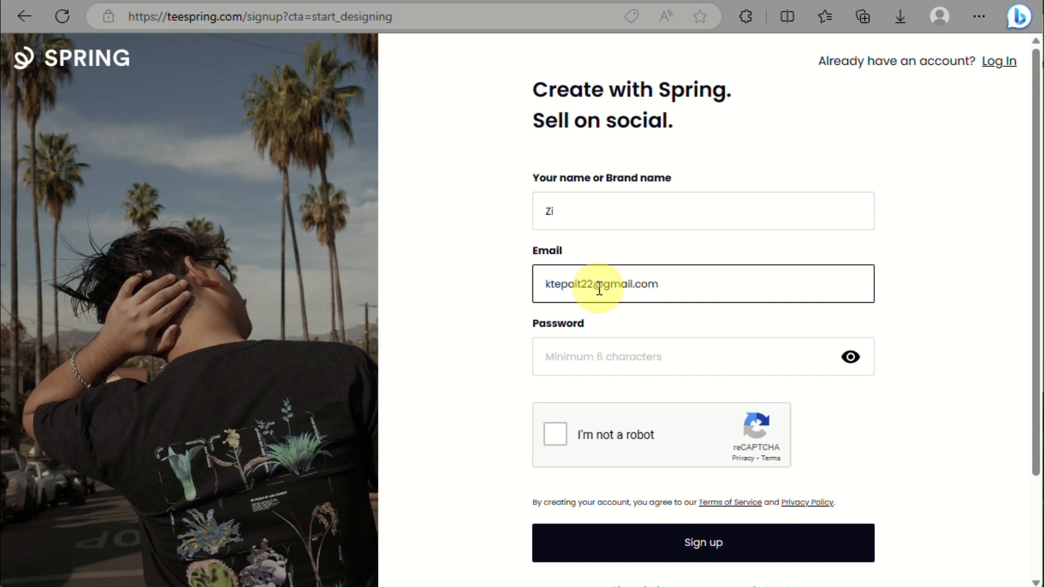
left_click(601, 357)
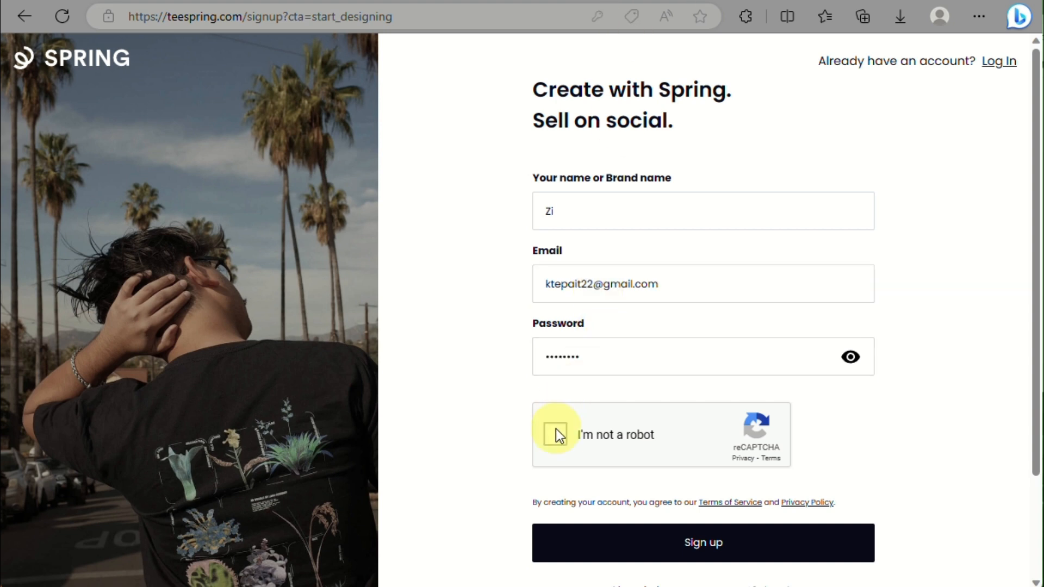
Step: Complete the reCAPTCHA check and submit the sign-up form
left_click(556, 431)
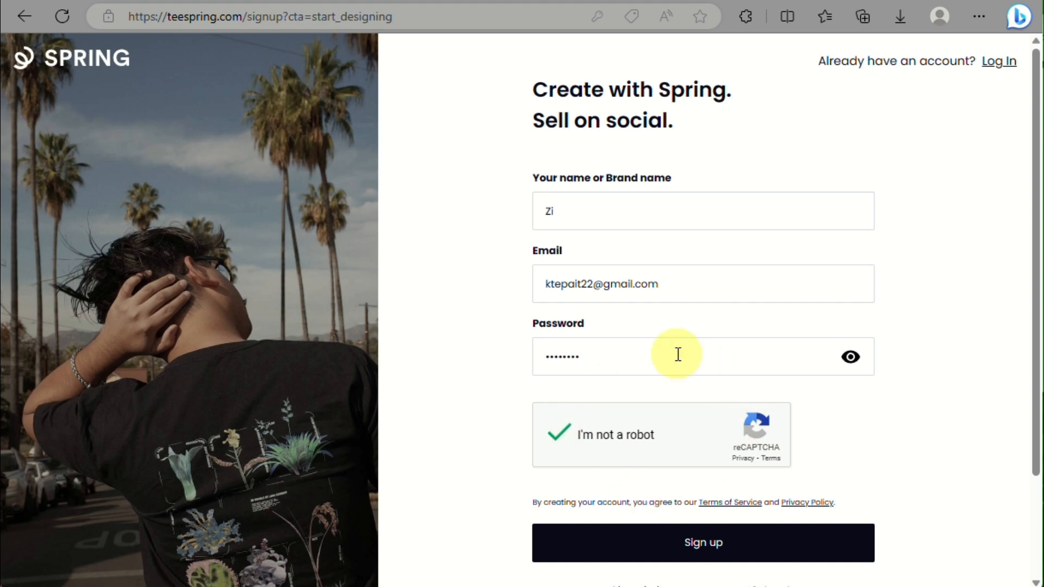
scroll(670, 458, "down", 1)
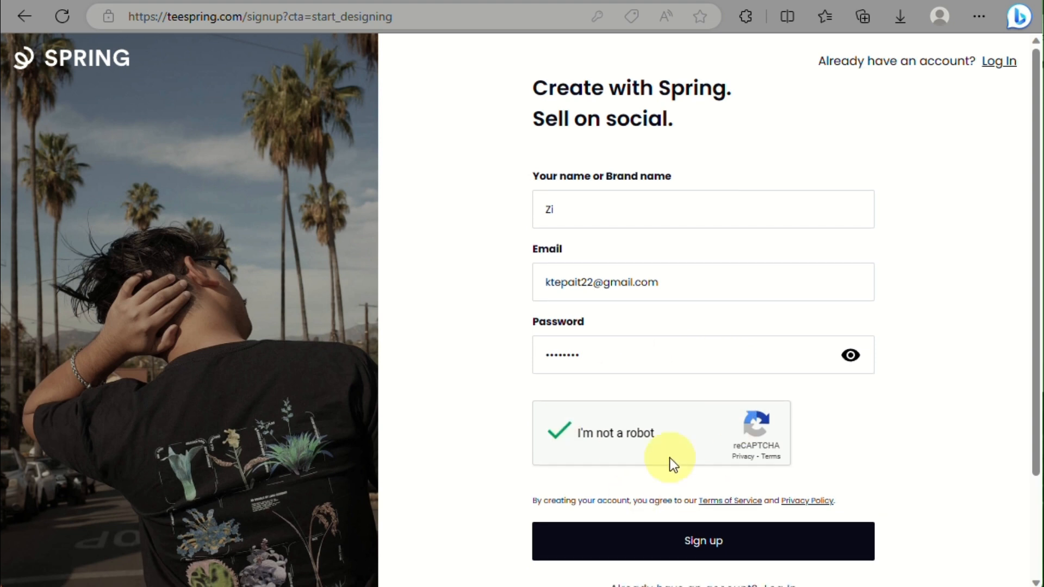
scroll(669, 458, "down", 1)
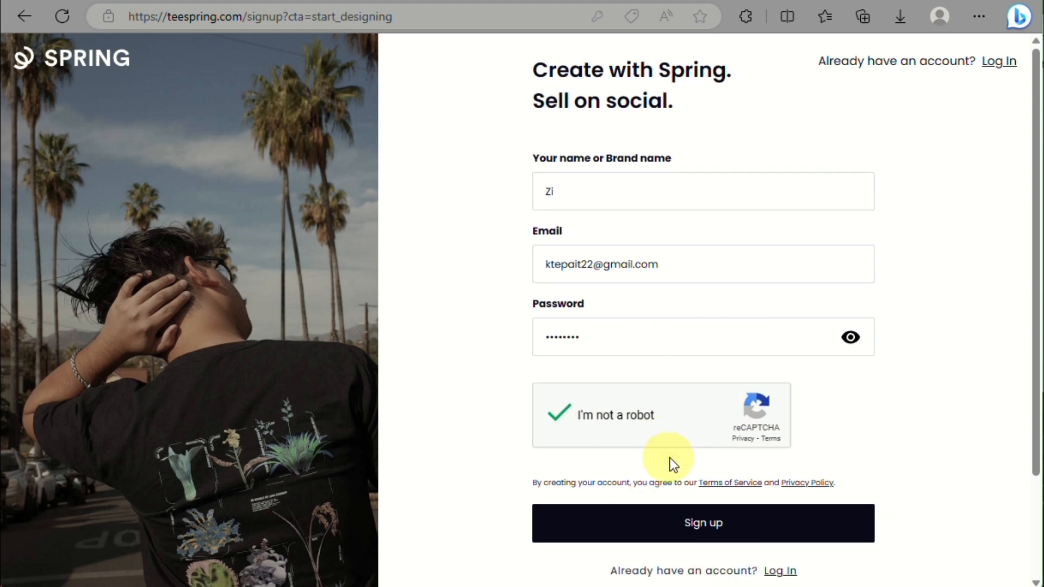
left_click(665, 541)
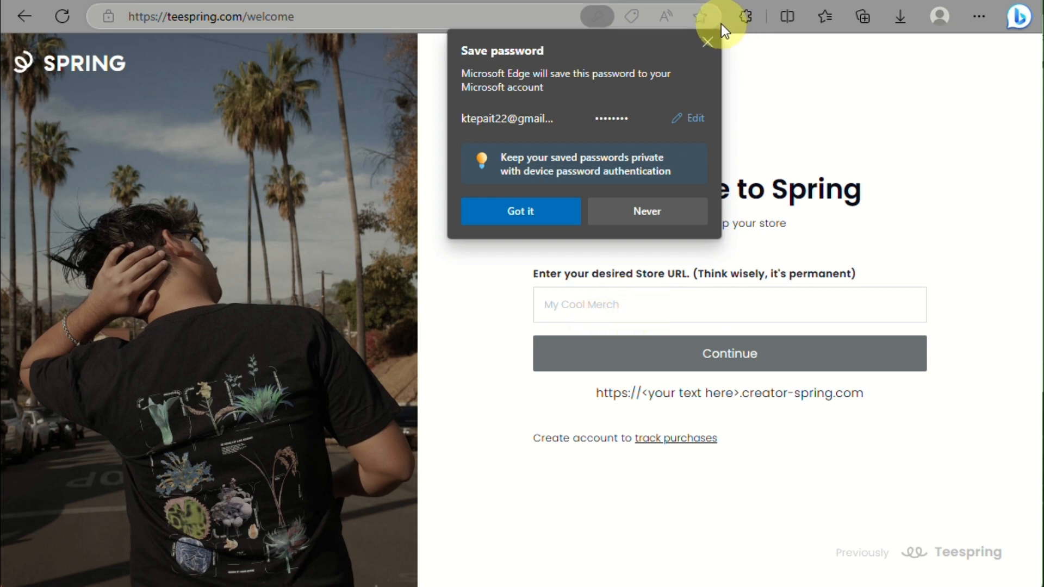
Step: Dismiss the save-password prompt and submit ZiYah as the store URL, replacing Zi.yah
left_click(708, 43)
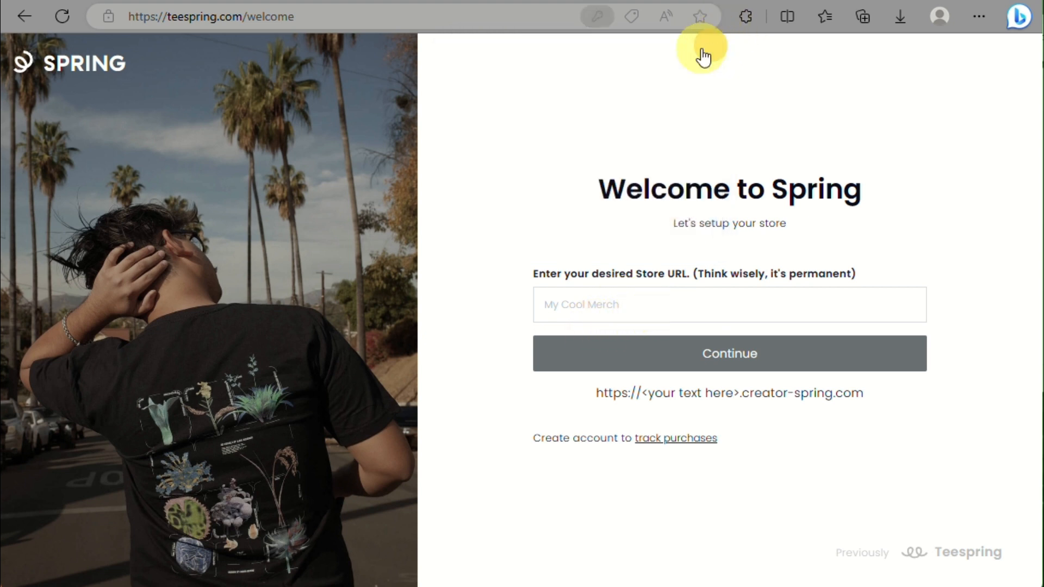
left_click(612, 289)
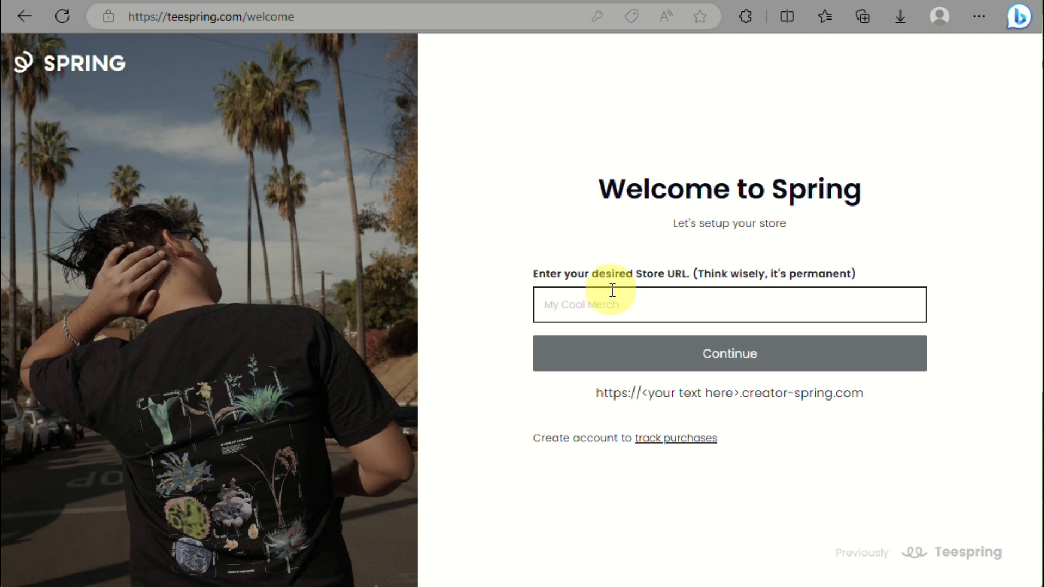
type("Zi.yah")
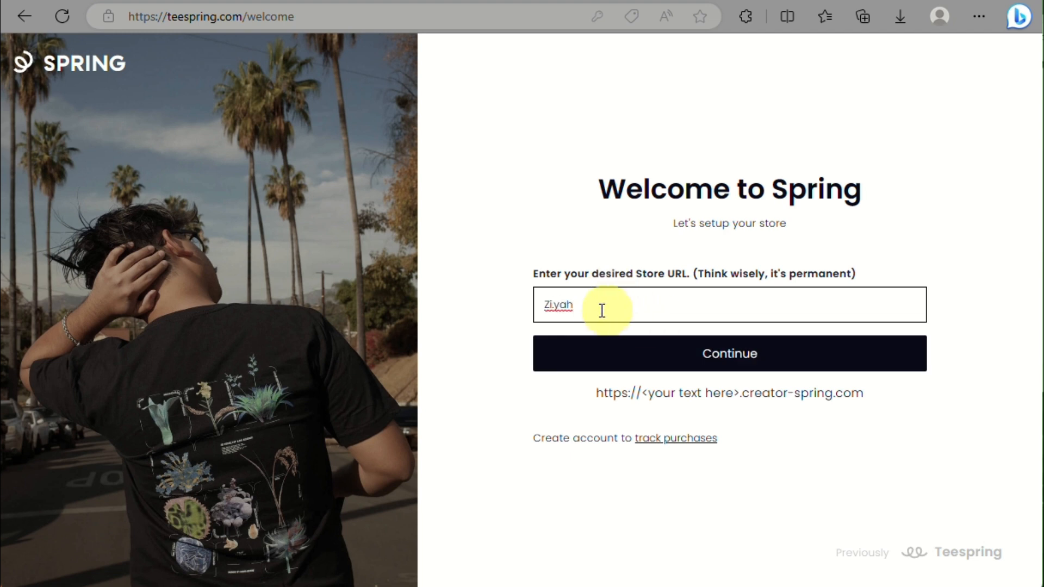
left_click_drag(662, 308, 464, 323)
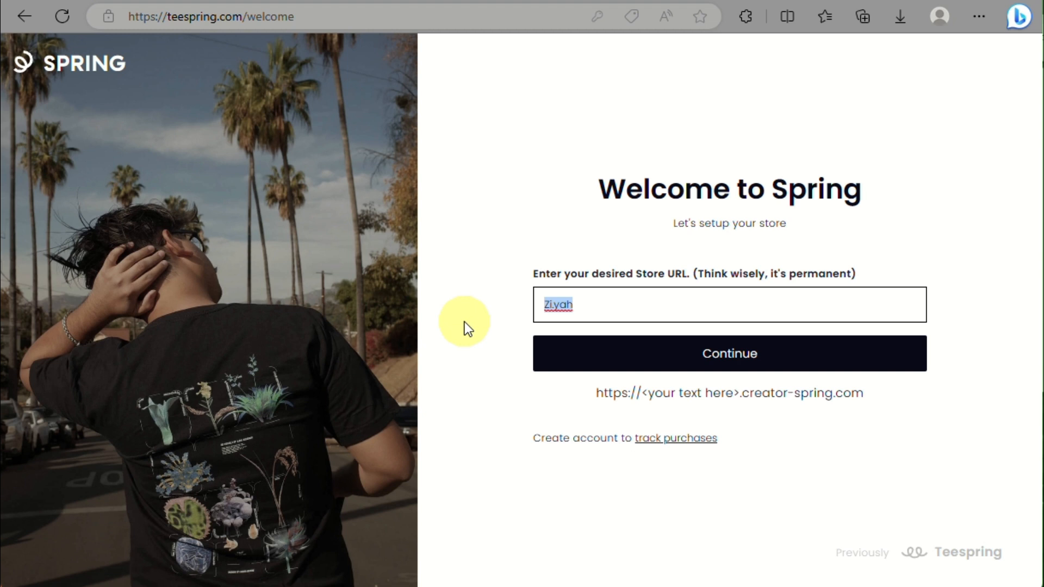
key("BackSpace")
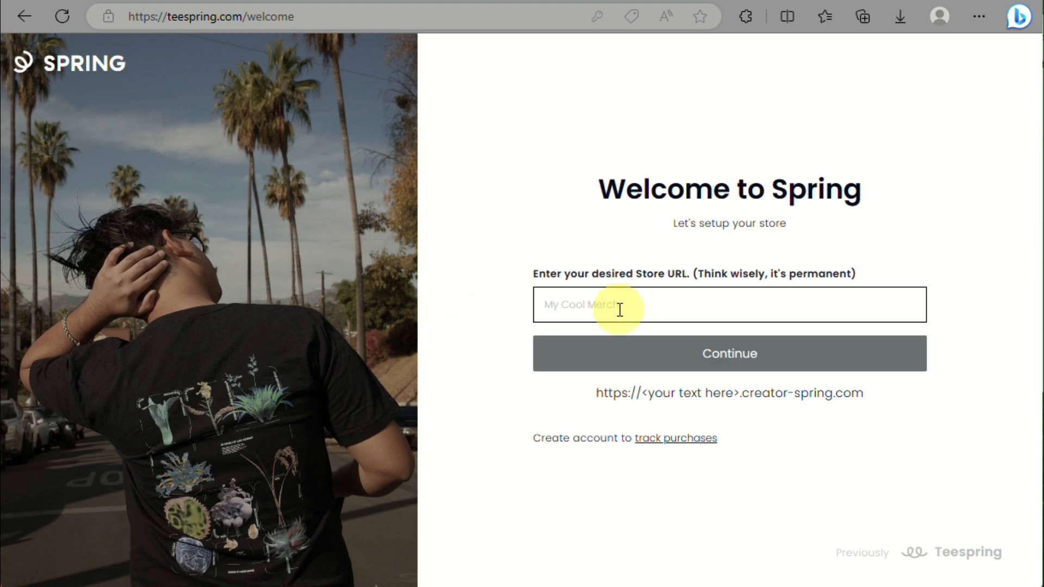
type("Zi")
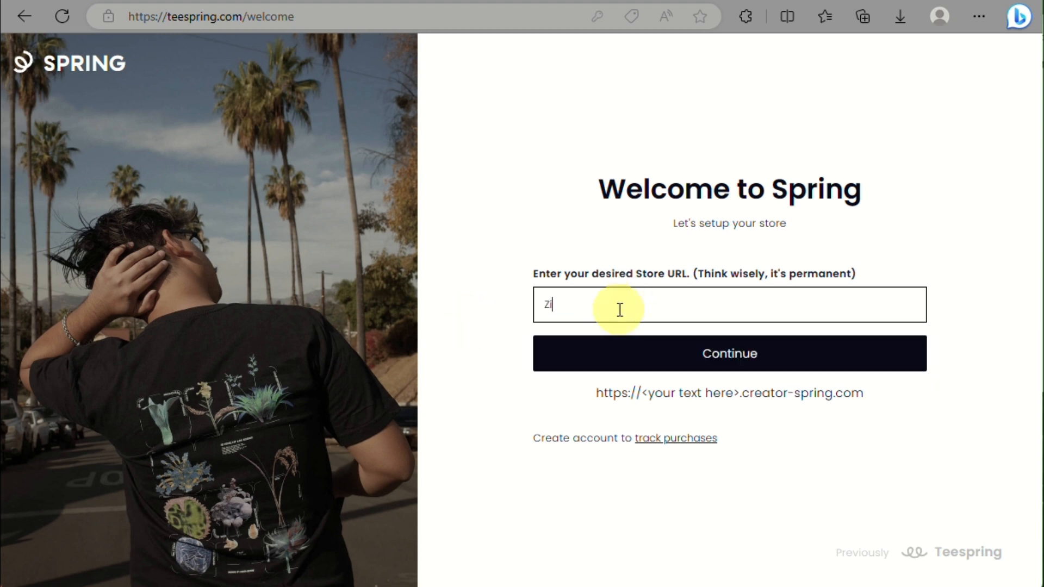
type("Yah")
left_click(636, 356)
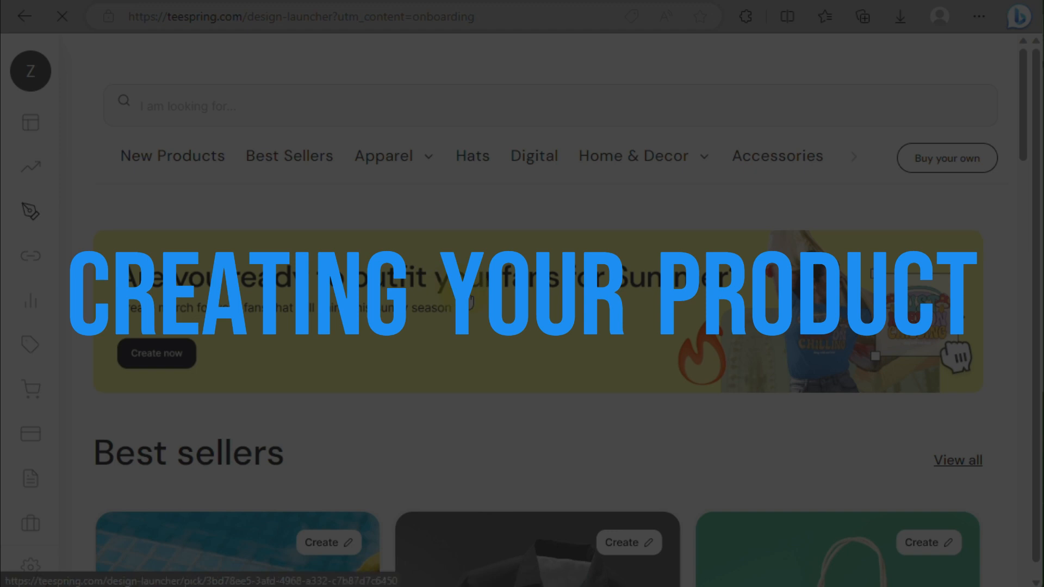
scroll(465, 299, "down", 5)
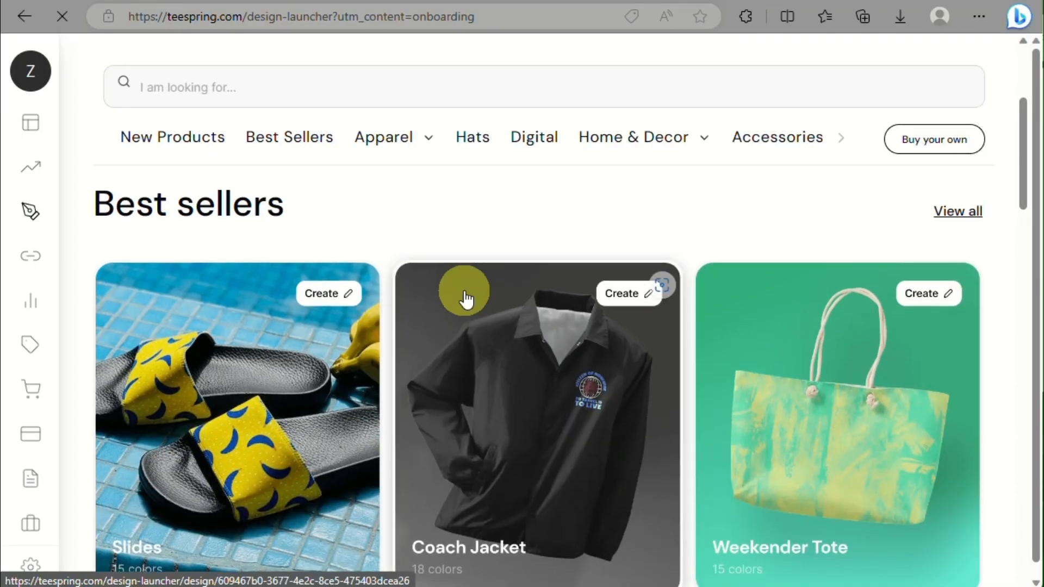
scroll(465, 298, "down", 2)
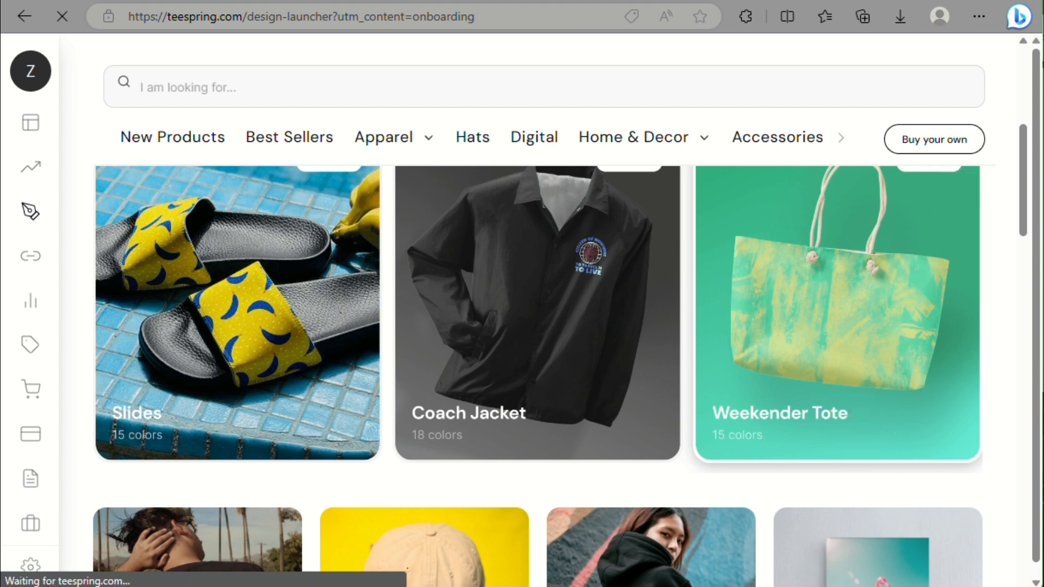
left_click(490, 463)
scroll(490, 466, "down", 5)
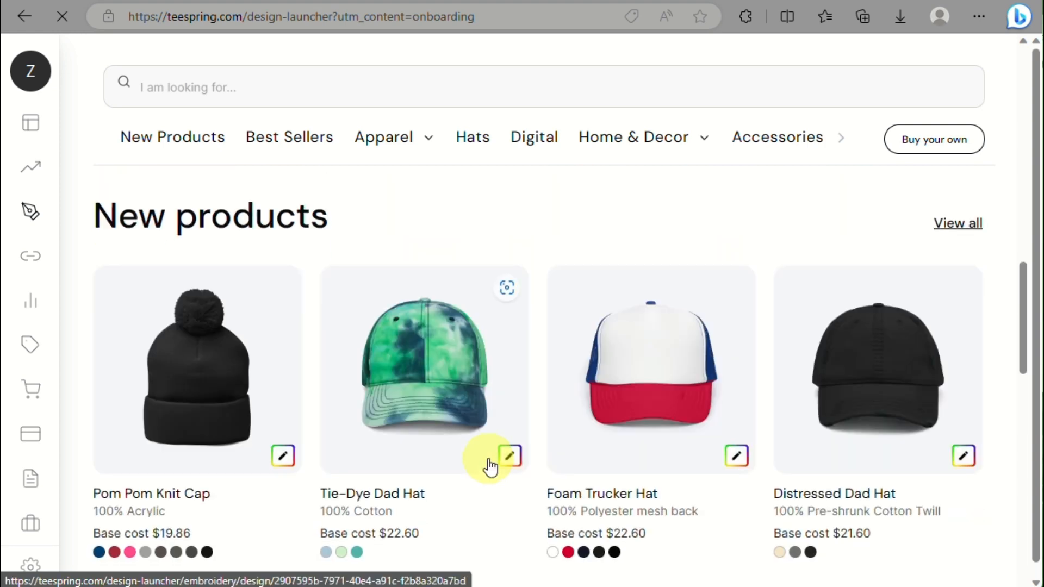
scroll(482, 359, "down", 3)
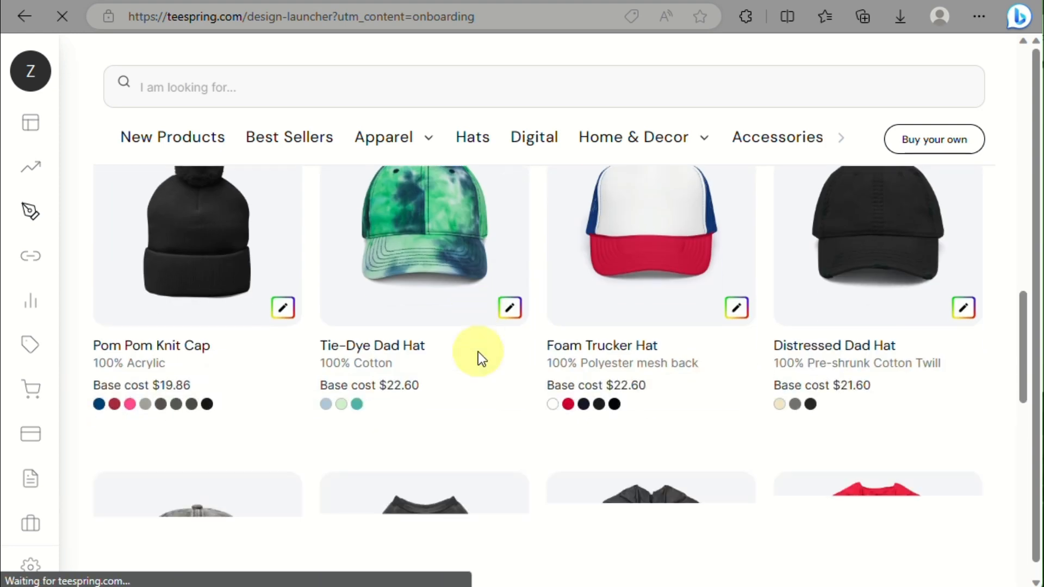
scroll(478, 351, "down", 5)
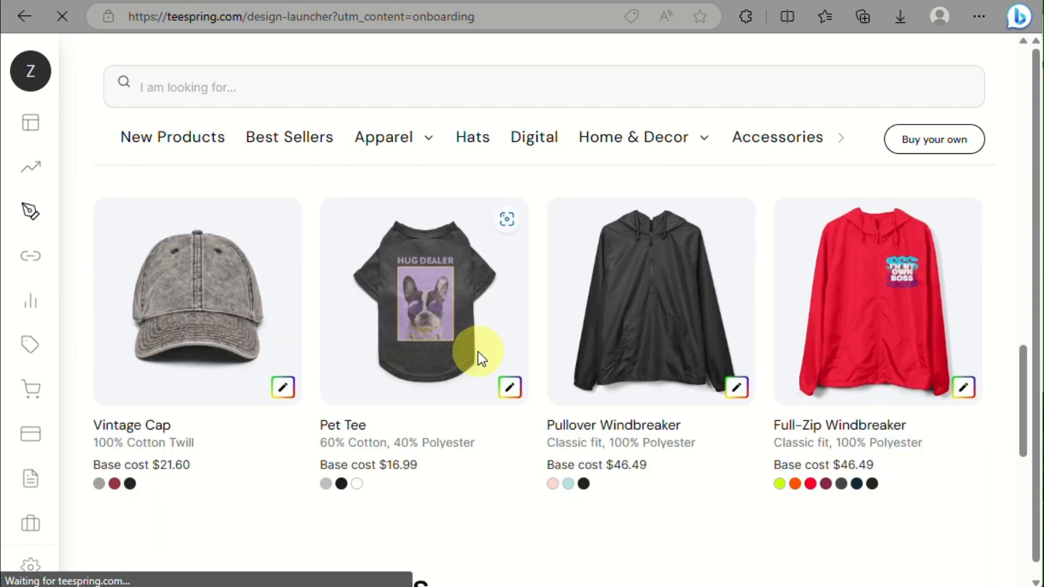
scroll(478, 351, "down", 10)
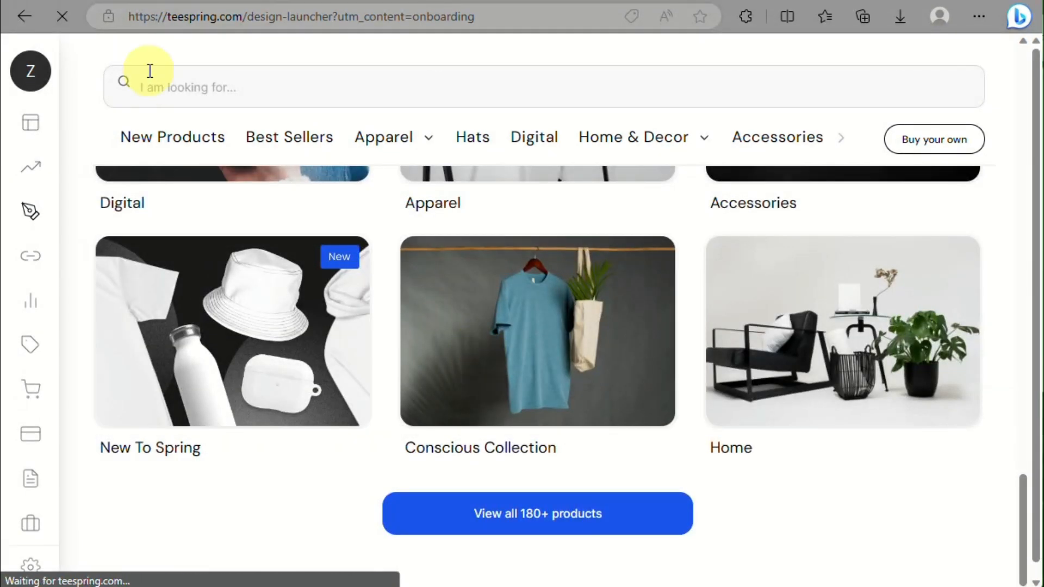
mouse_move(7, 132)
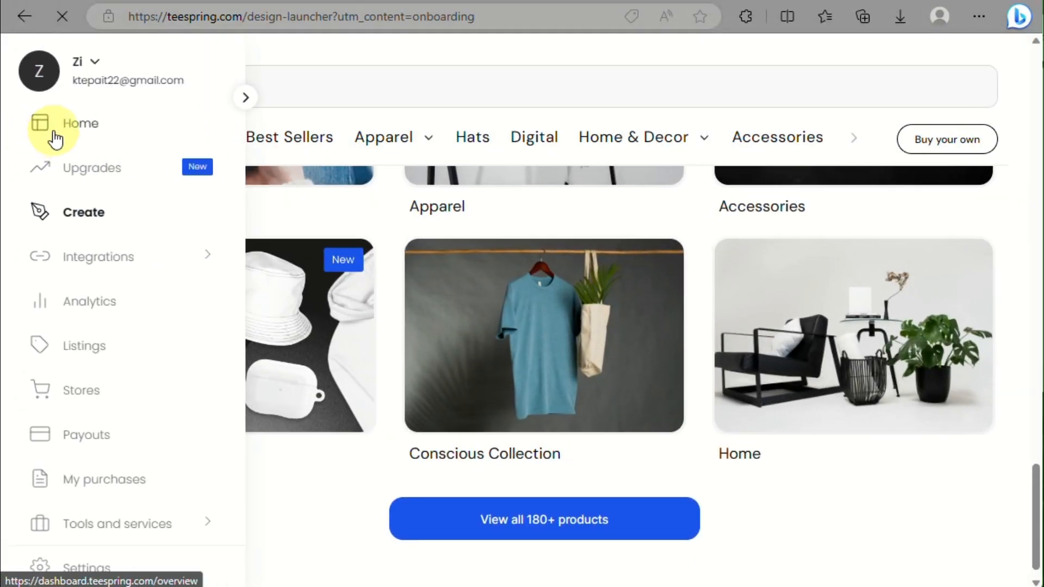
Step: Scroll the dashboard sidebar from Analytics down through Payouts, Tools and services to Settings
scroll(53, 130, "up", 5)
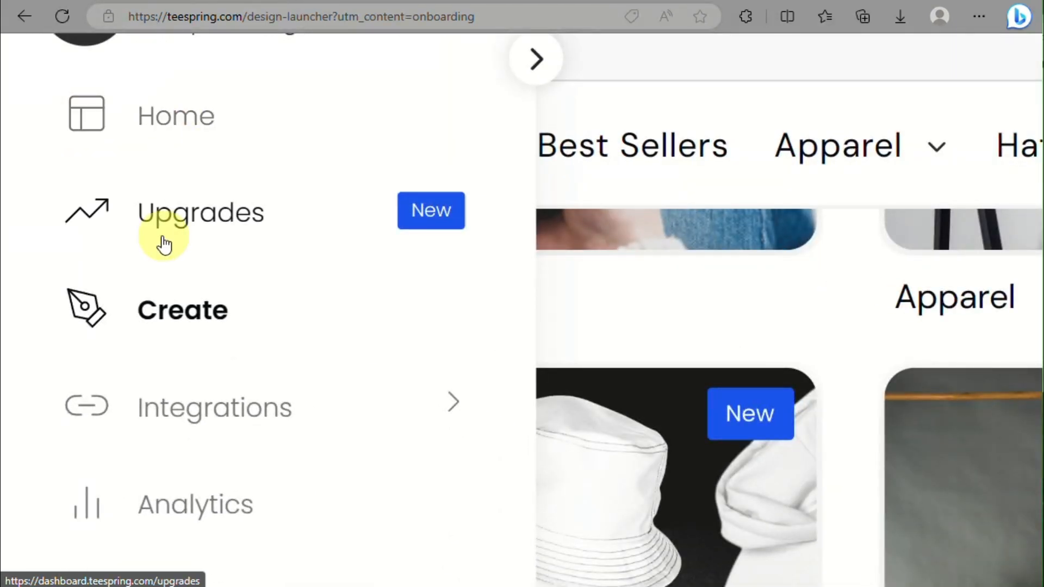
scroll(155, 340, "down", 2)
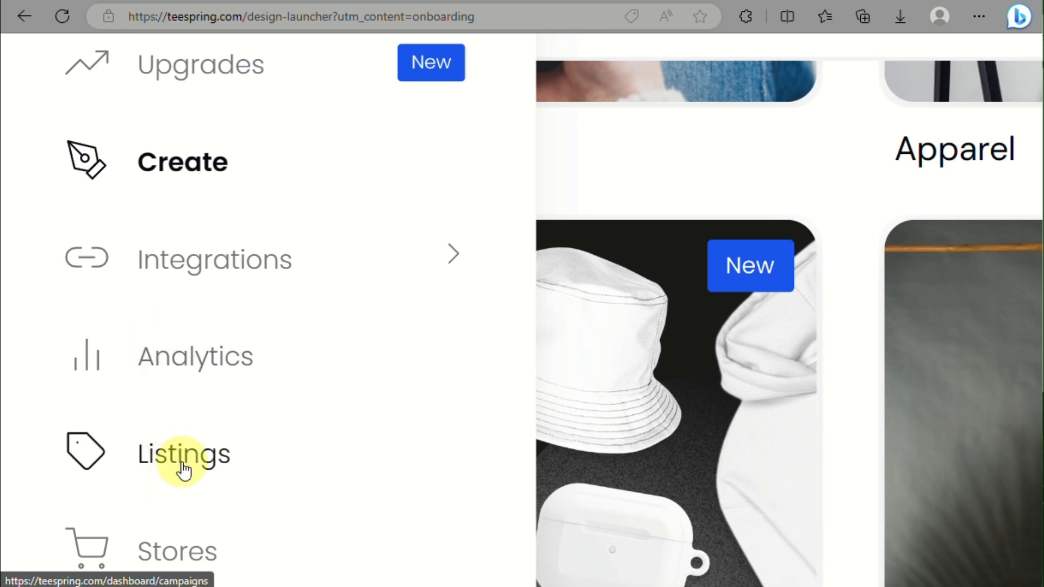
scroll(184, 470, "down", 3)
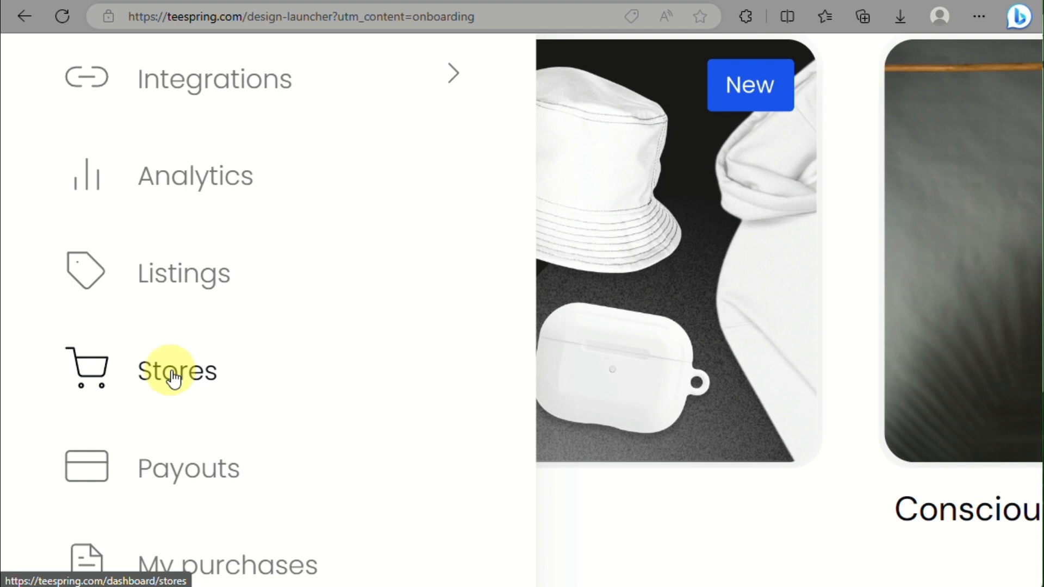
scroll(174, 375, "down", 2)
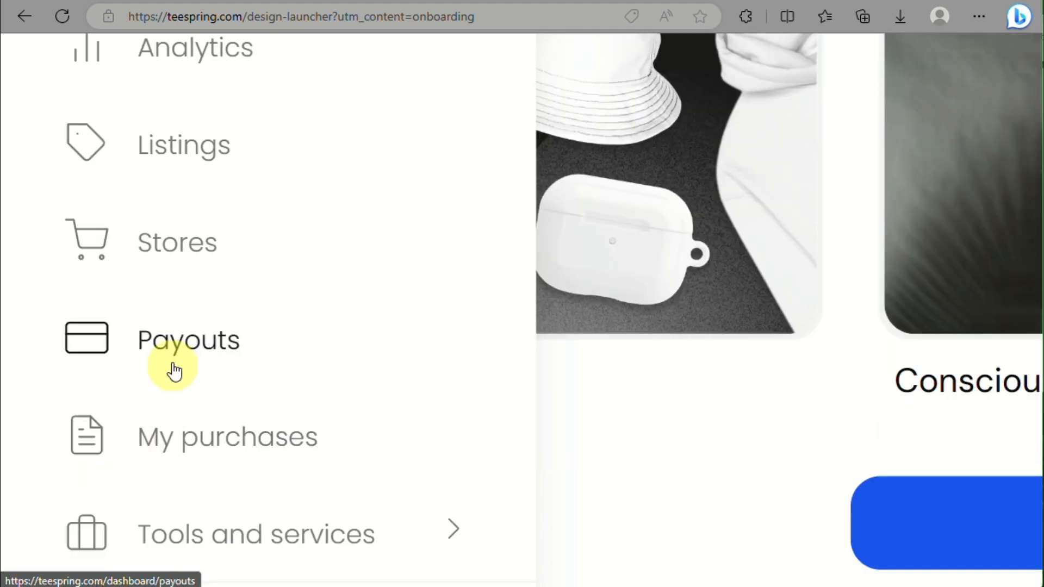
scroll(174, 375, "down", 2)
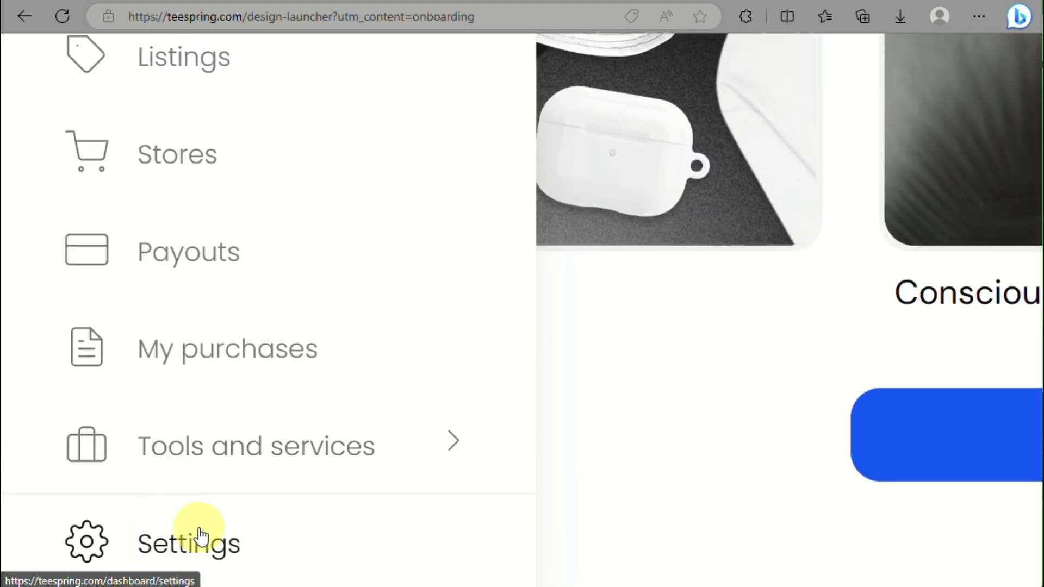
scroll(255, 551, "down", 5)
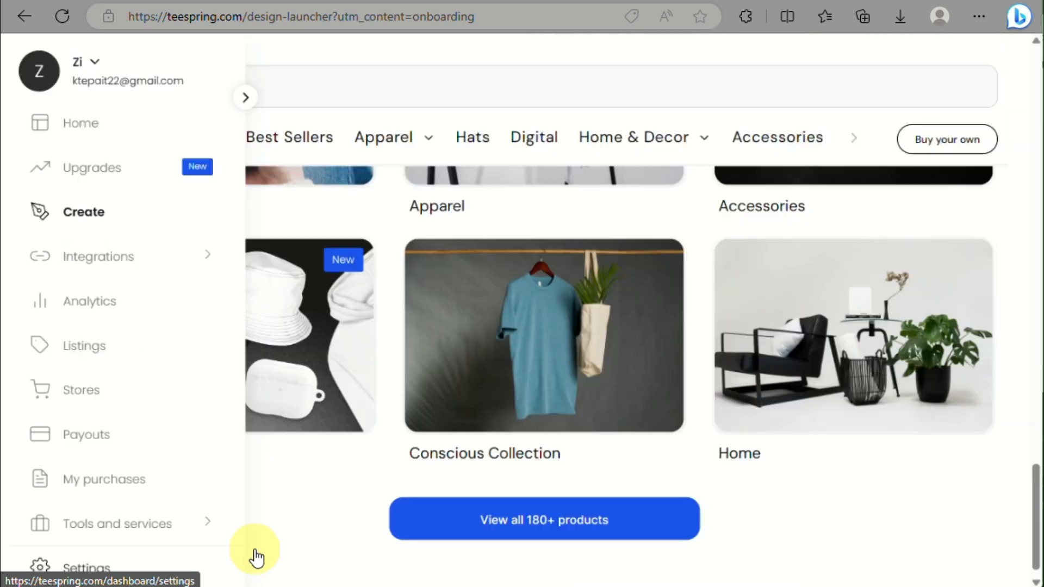
mouse_move(351, 150)
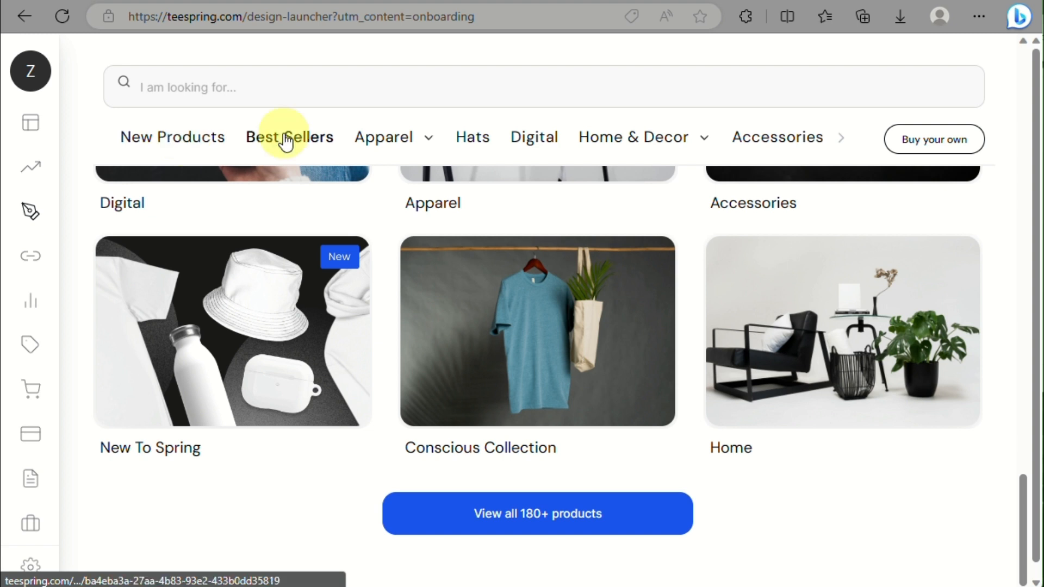
Step: Open the Hats category and browse its Bucket Hat, Dad Cap, Snapback and Trucker Hat
mouse_move(376, 138)
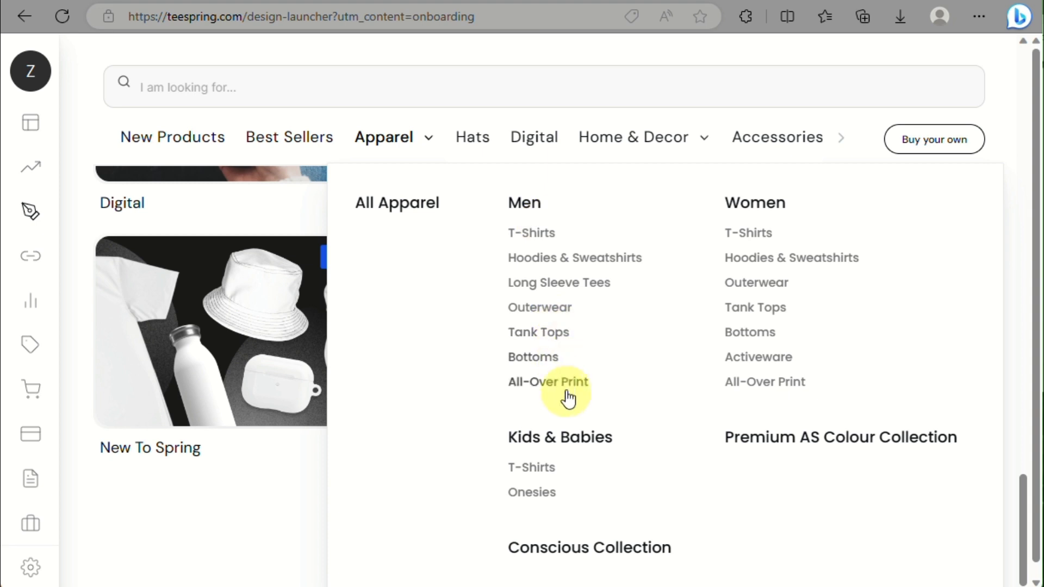
scroll(542, 496, "down", 1)
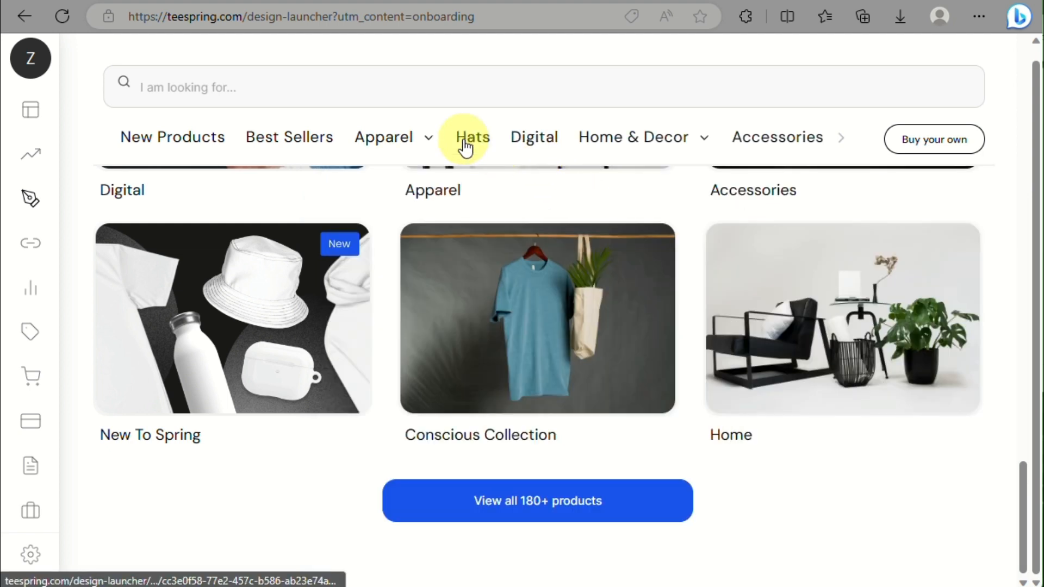
left_click(464, 142)
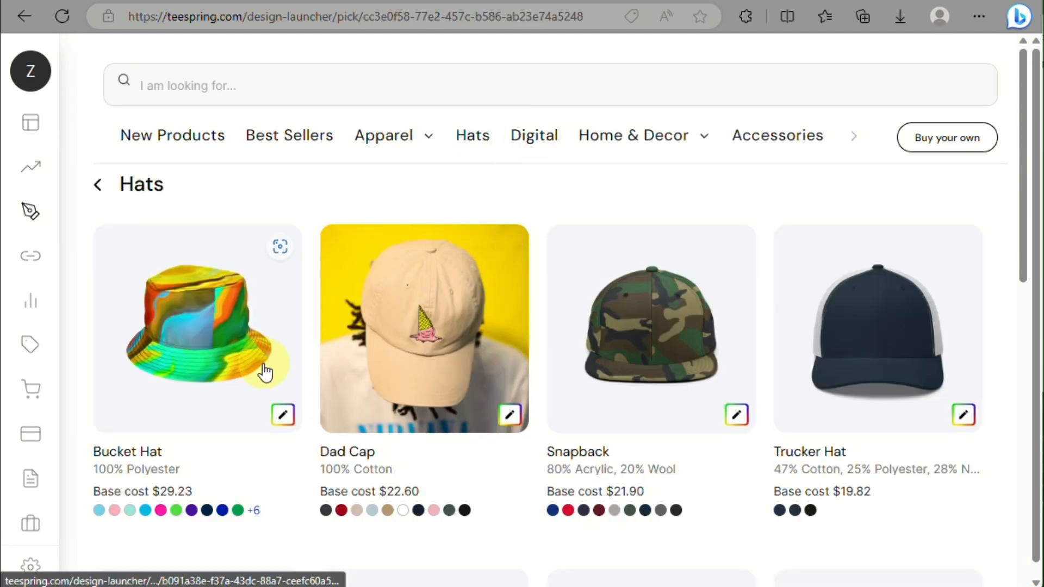
scroll(540, 354, "down", 5)
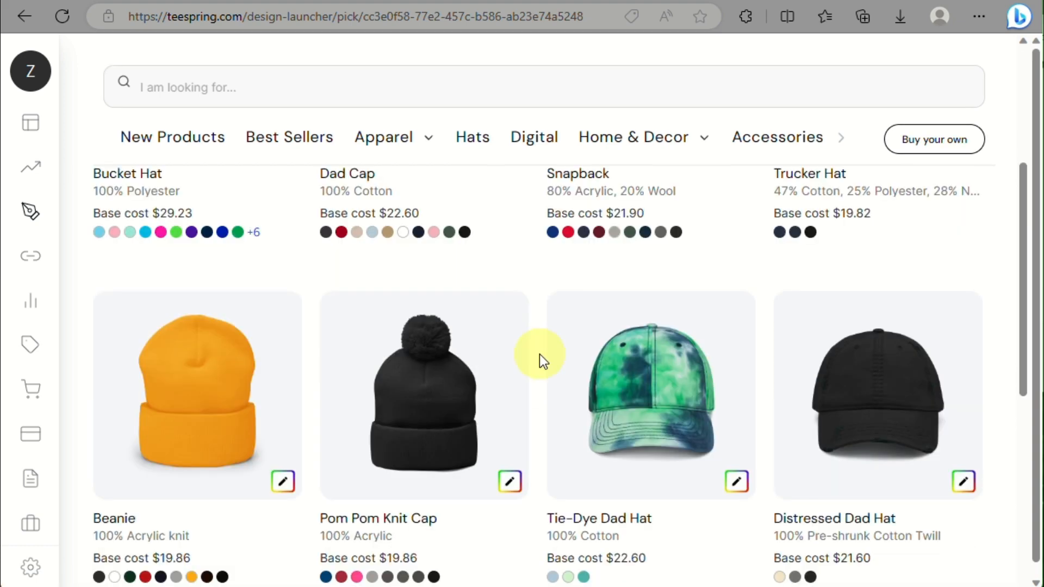
scroll(540, 354, "down", 5)
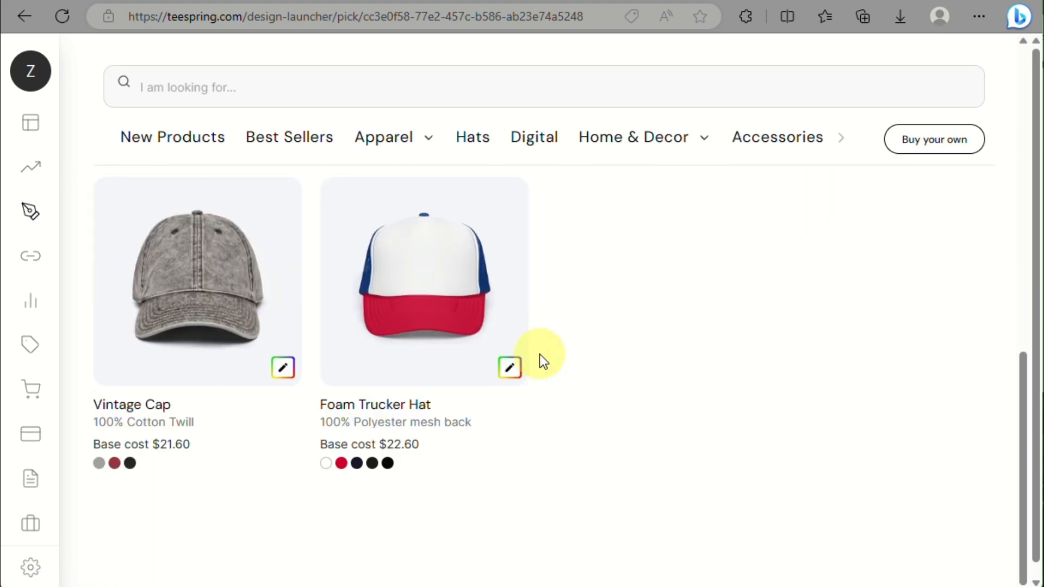
scroll(539, 354, "up", 5)
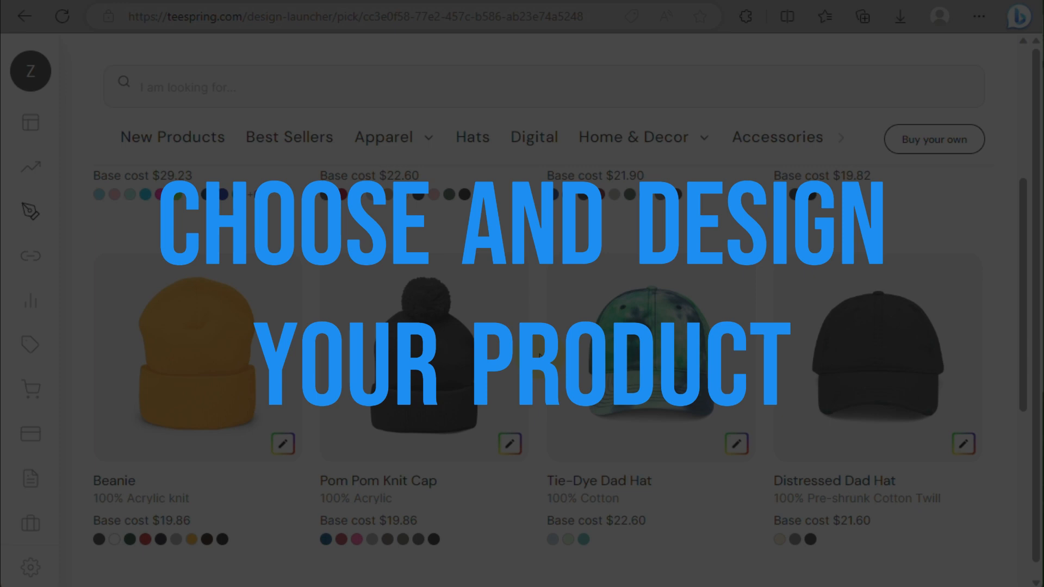
scroll(539, 354, "up", 5)
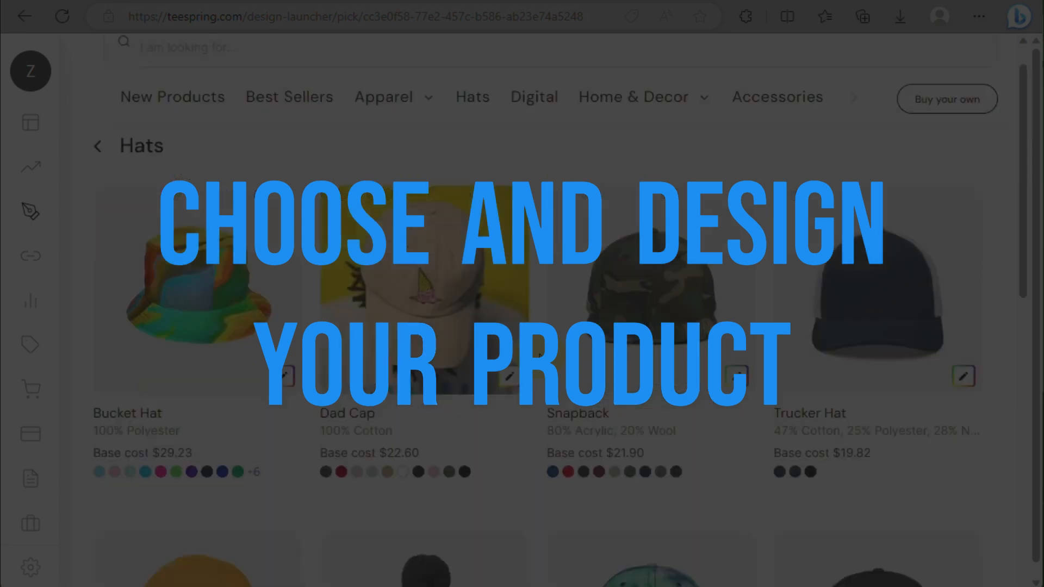
Step: Start a new design from the Dad Cap product
left_click(437, 327)
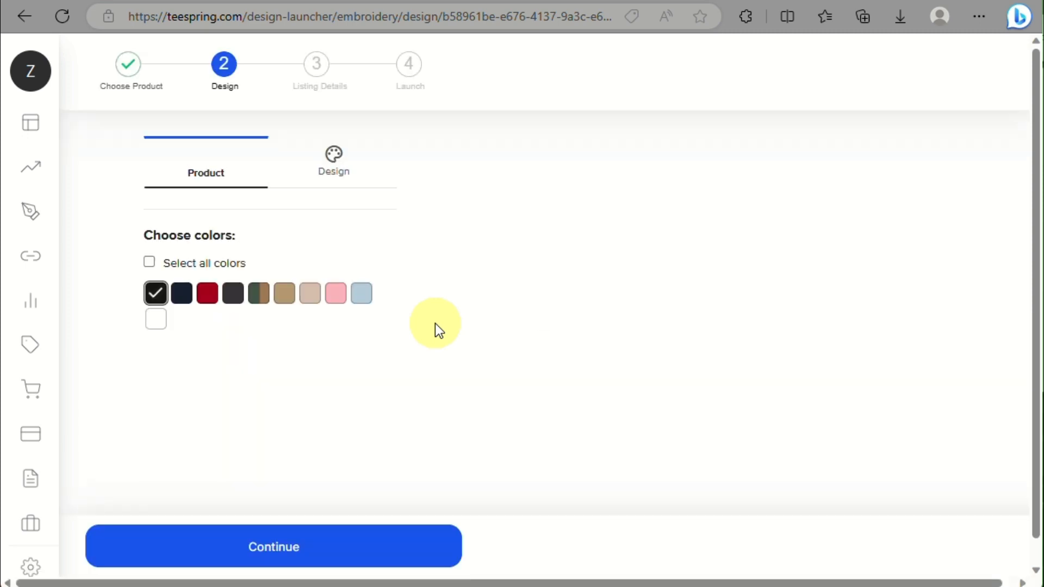
scroll(125, 73, "up", 3)
scroll(125, 73, "up", 3)
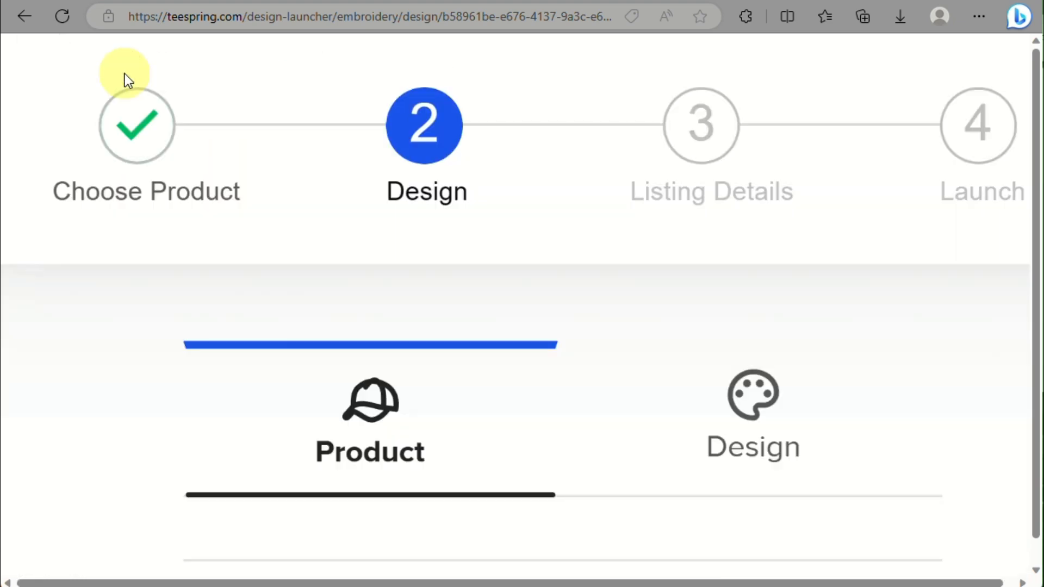
scroll(420, 142, "right", 1)
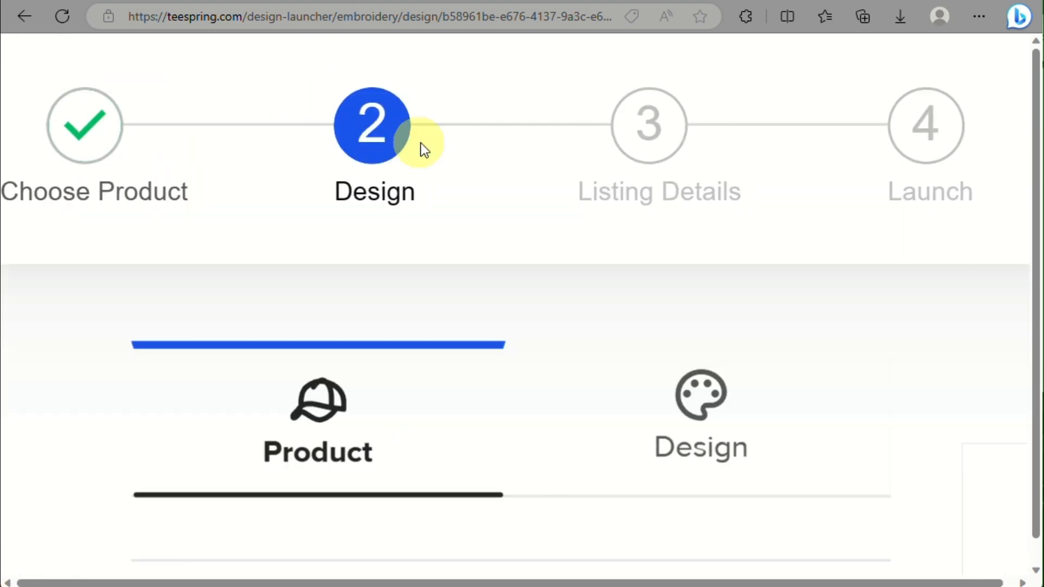
scroll(342, 206, "down", 5)
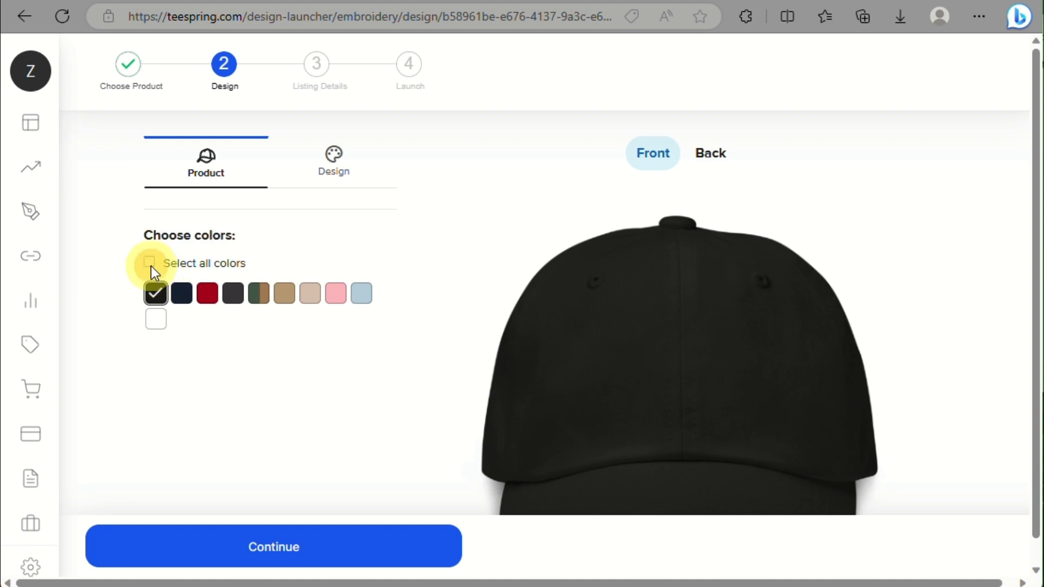
Step: Choose Black, Navy and Dark Grey as the cap colours, dropping Green Camo
left_click(151, 267)
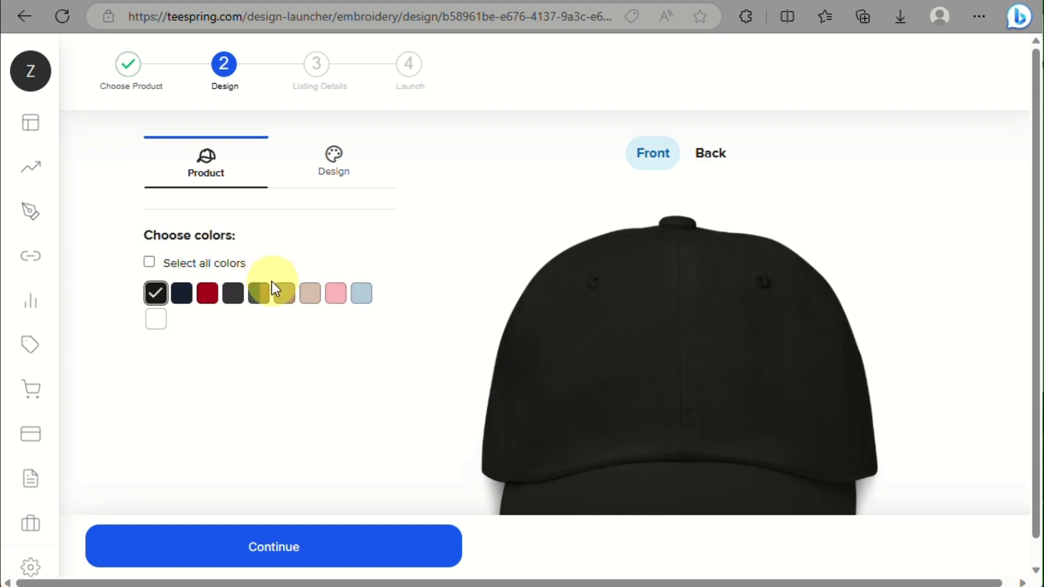
left_click(260, 294)
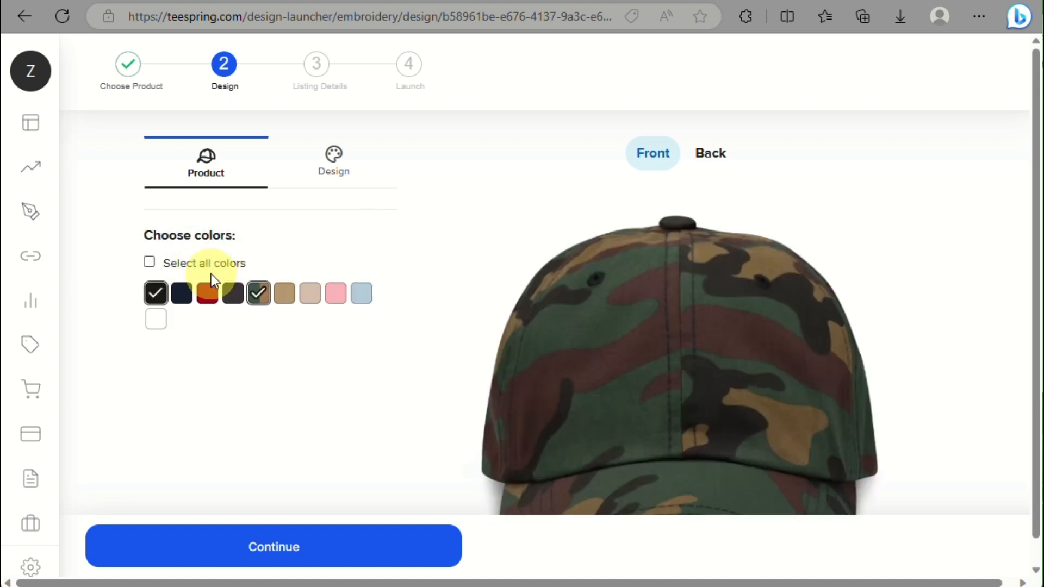
left_click(253, 293)
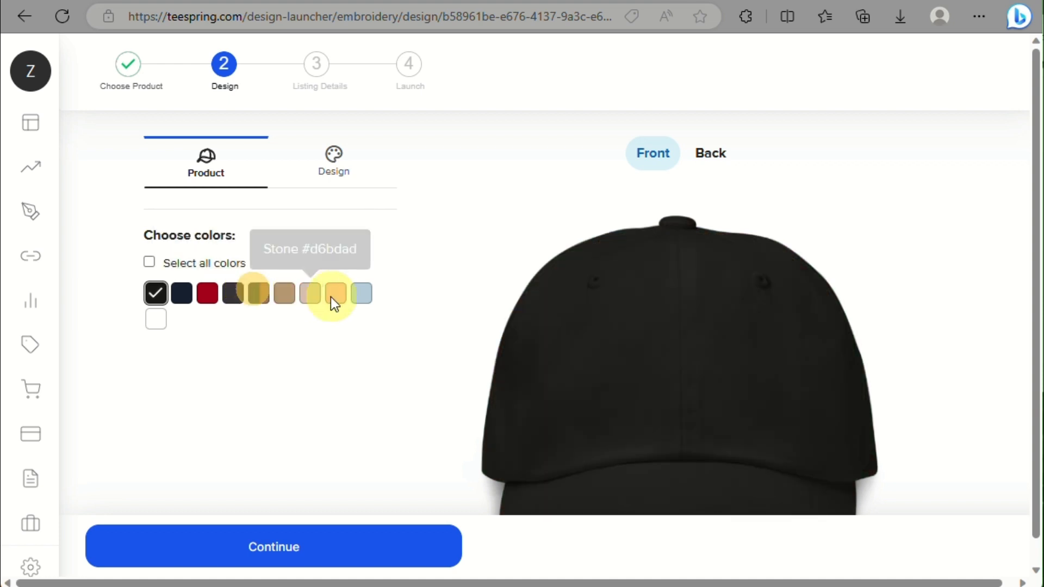
left_click(363, 299)
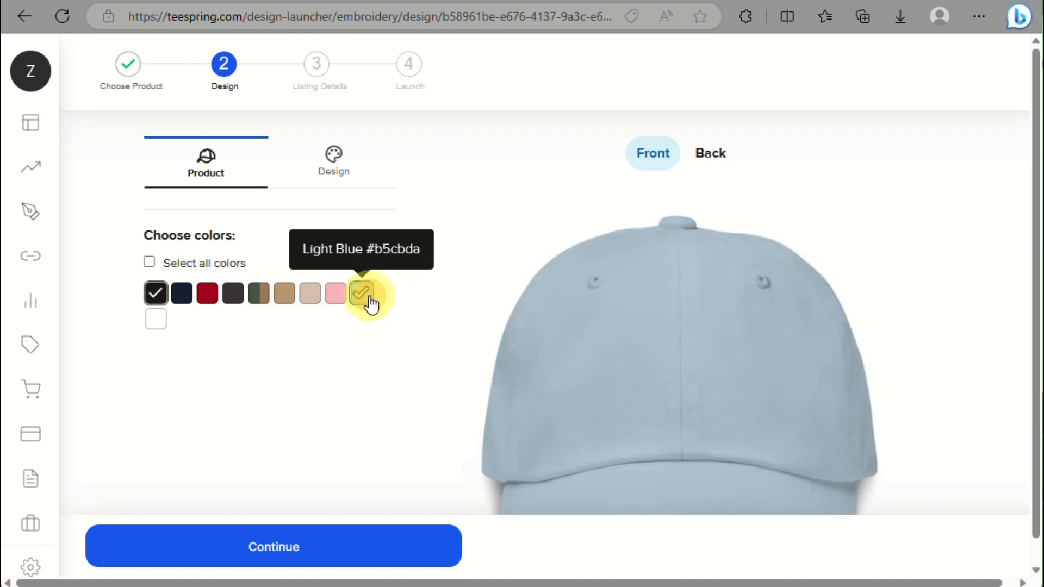
left_click(185, 298)
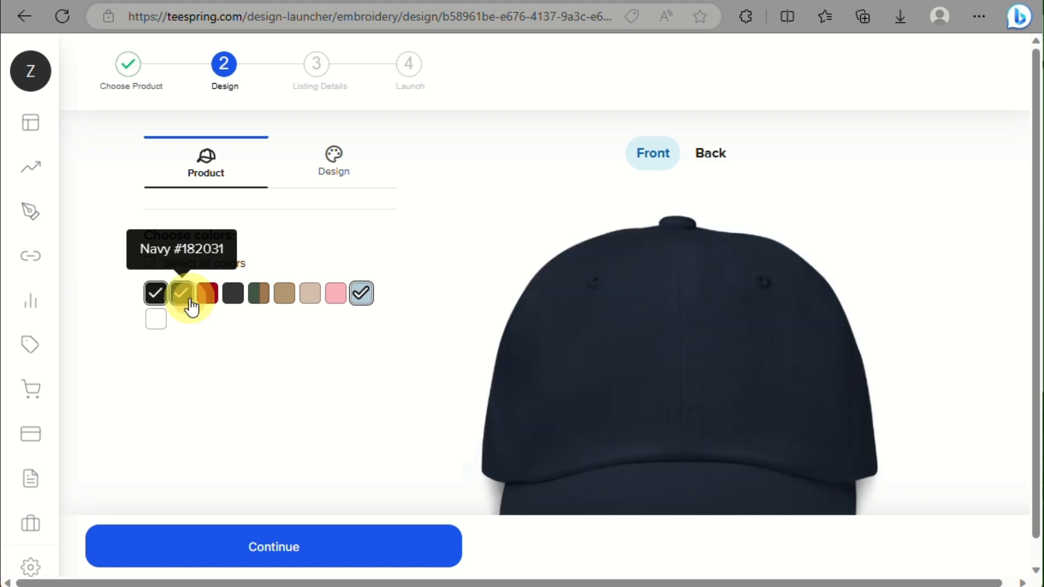
left_click(239, 296)
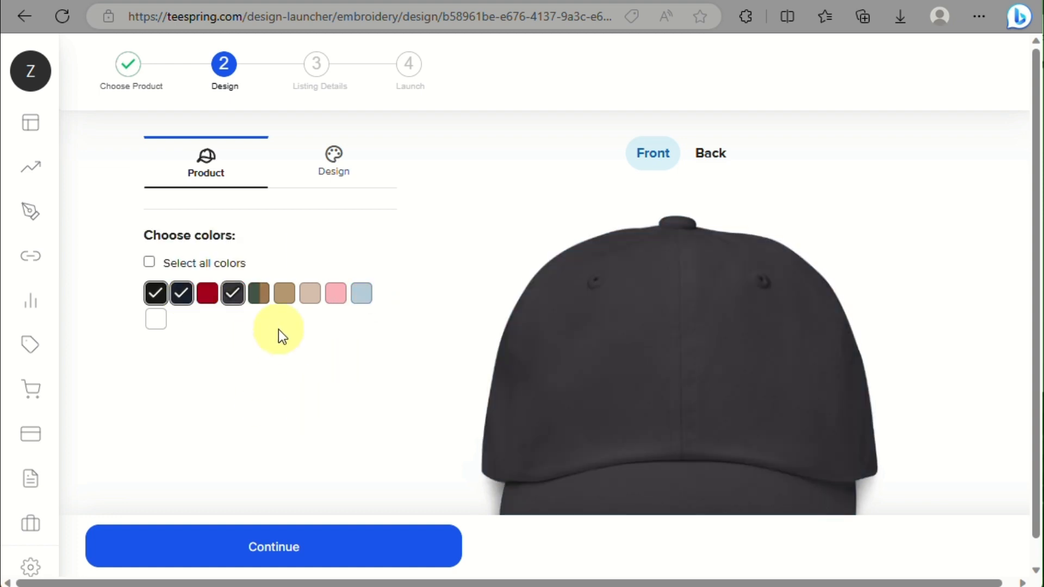
scroll(233, 402, "down", 3)
scroll(233, 400, "down", 3)
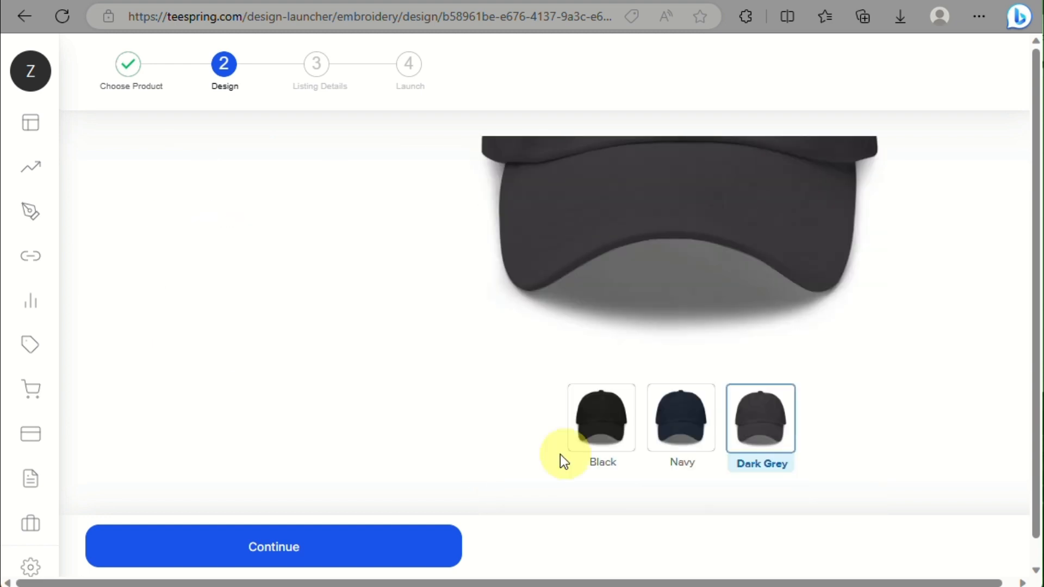
Step: Preview the cap in Black, Navy and Dark Grey, then try continuing without a design
left_click(600, 440)
scroll(599, 337, "up", 4)
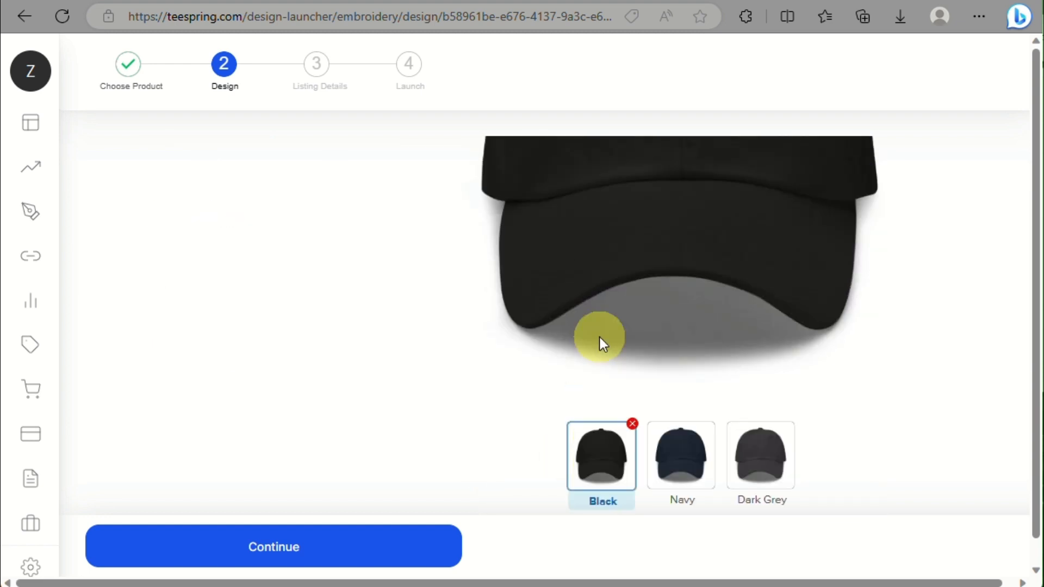
scroll(599, 337, "down", 3)
left_click(658, 422)
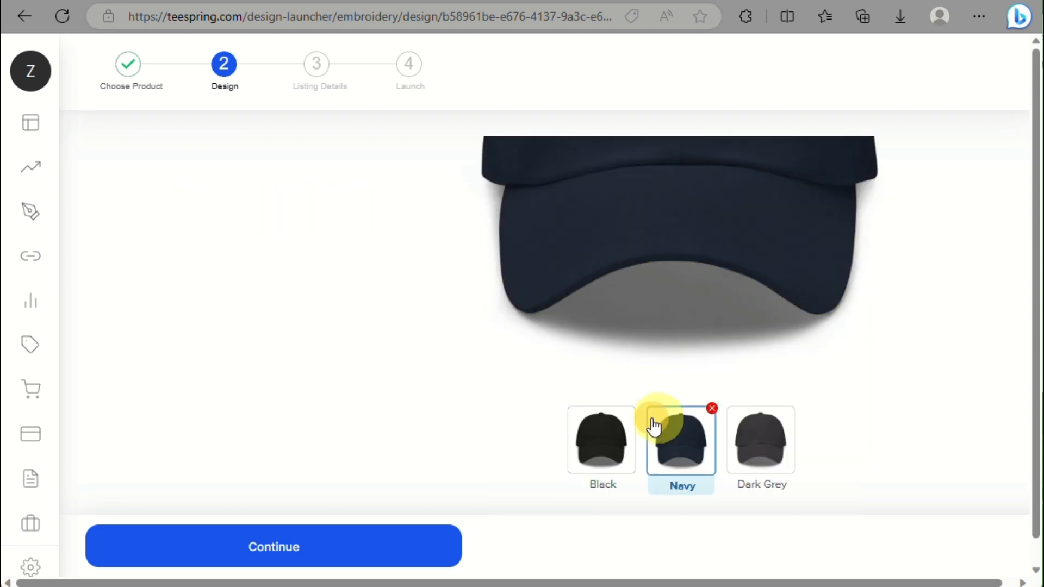
left_click(748, 440)
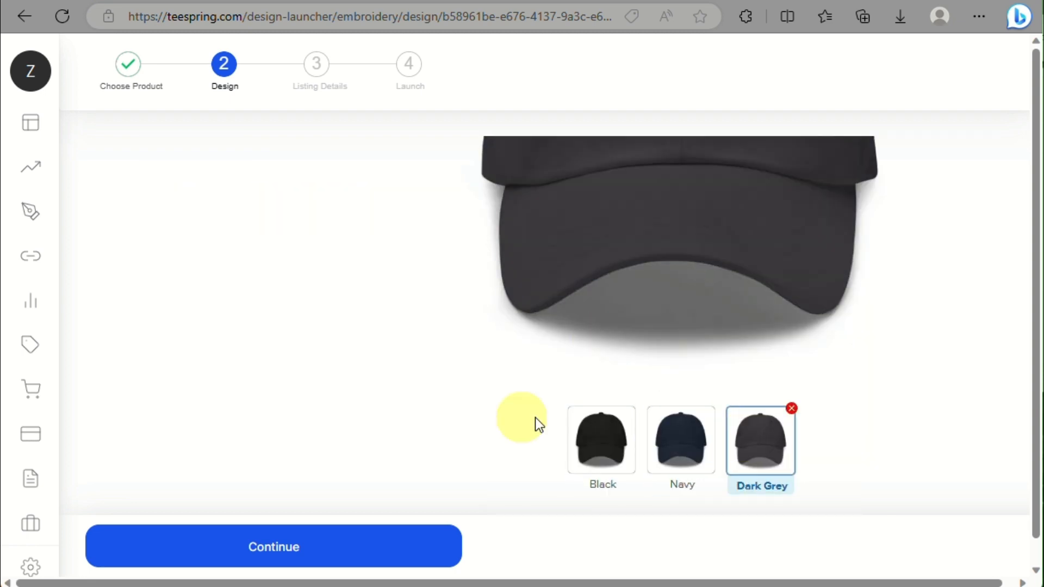
left_click(361, 548)
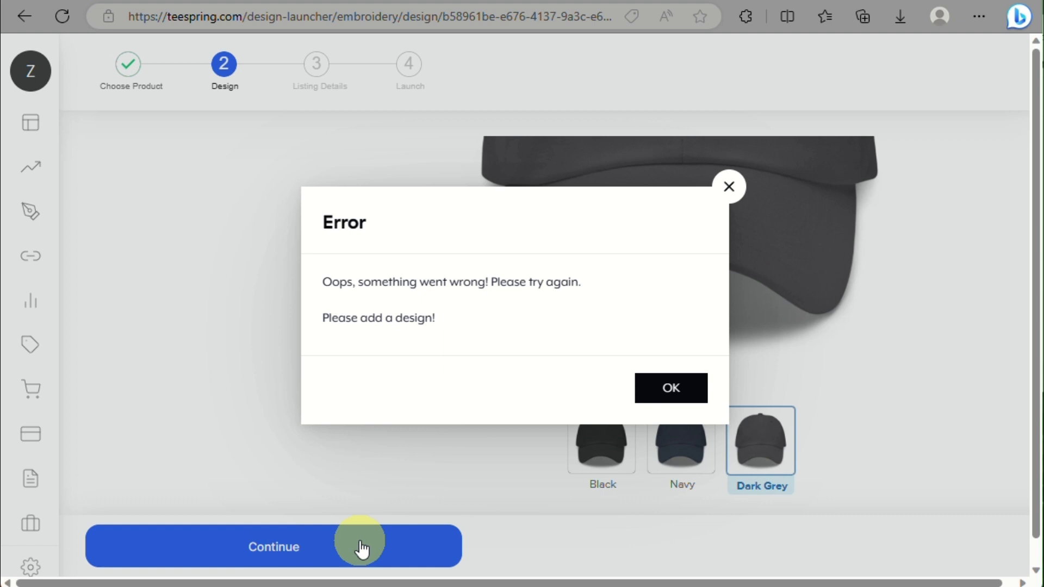
Step: Dismiss the error, check the cap's back and front views, and bring up the Design panel
left_click(671, 388)
scroll(464, 233, "up", 5)
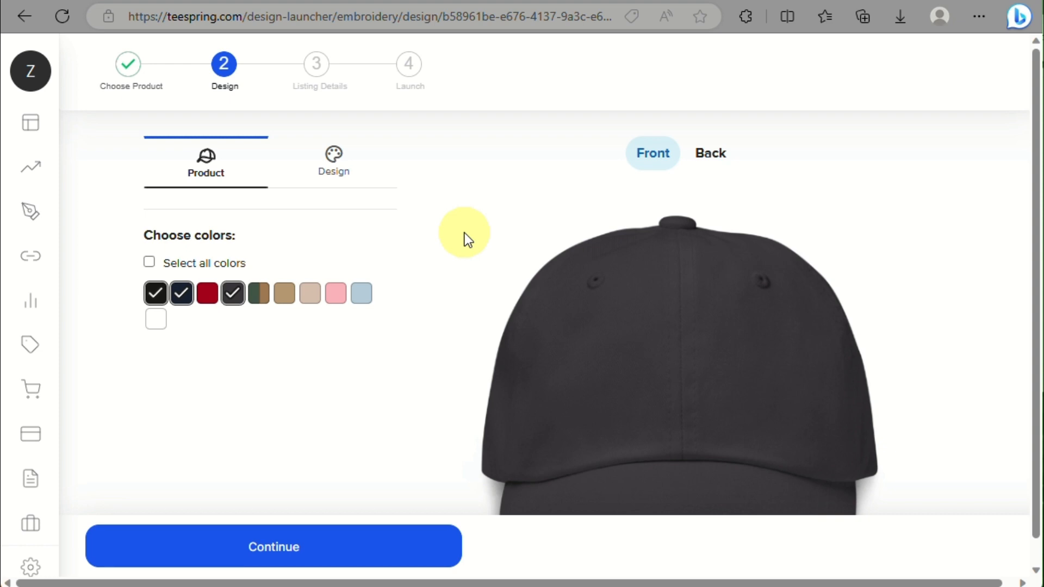
left_click(718, 164)
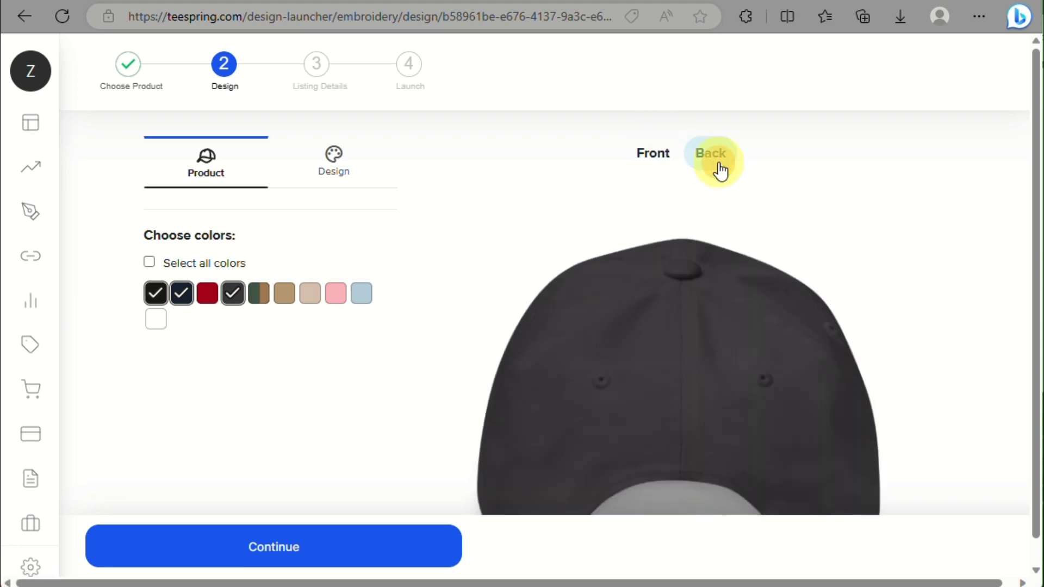
left_click(658, 161)
scroll(307, 163, "down", 2)
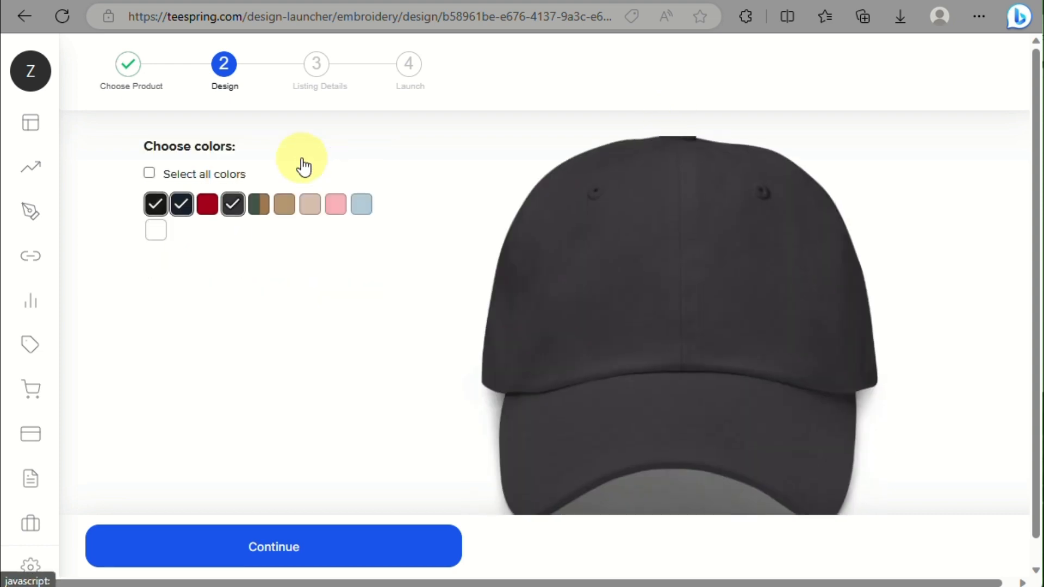
scroll(303, 163, "up", 2)
left_click(351, 168)
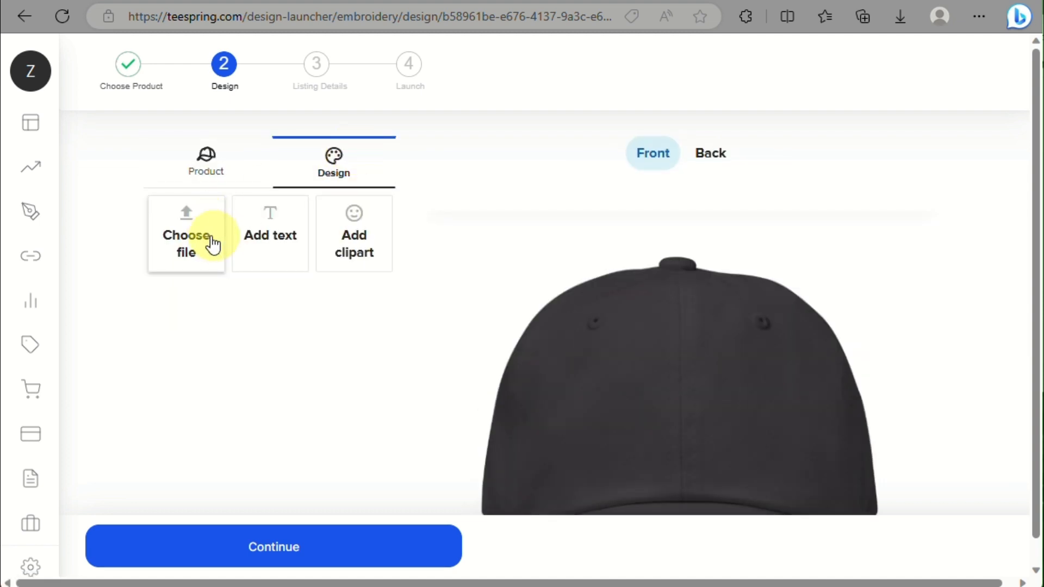
left_click(340, 258)
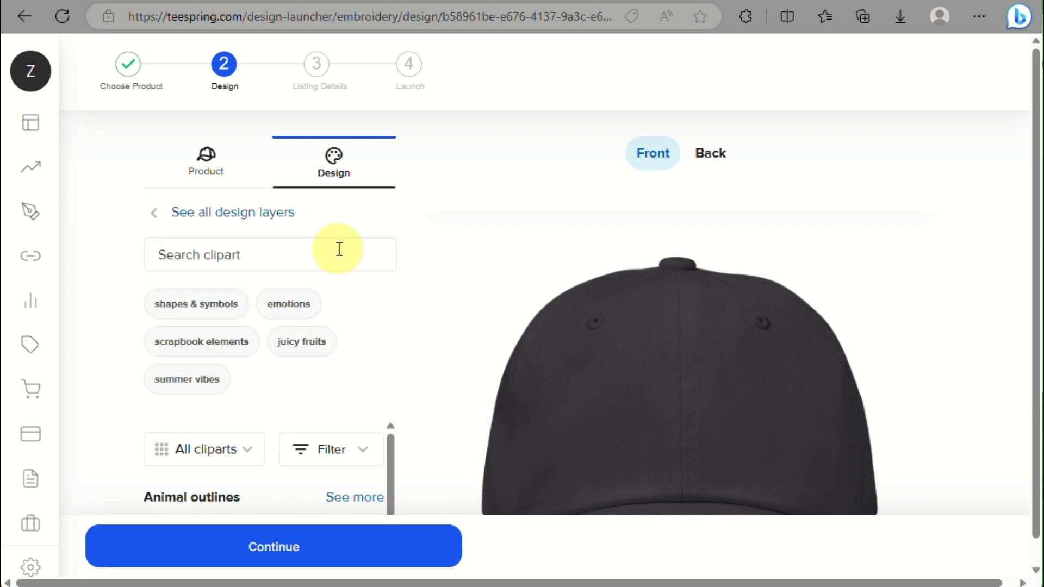
scroll(339, 249, "down", 4)
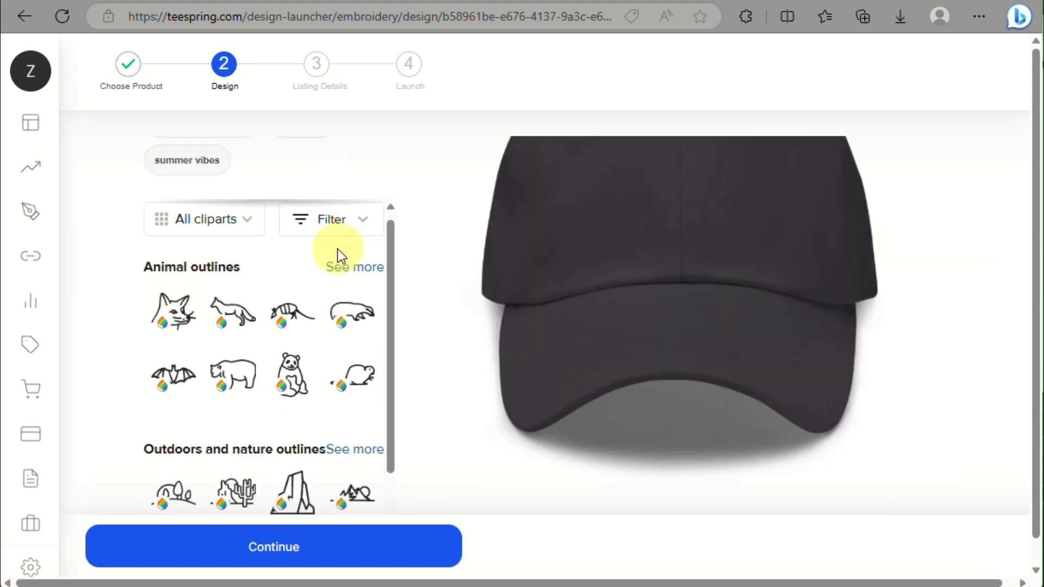
scroll(338, 249, "down", 5)
scroll(340, 258, "down", 4)
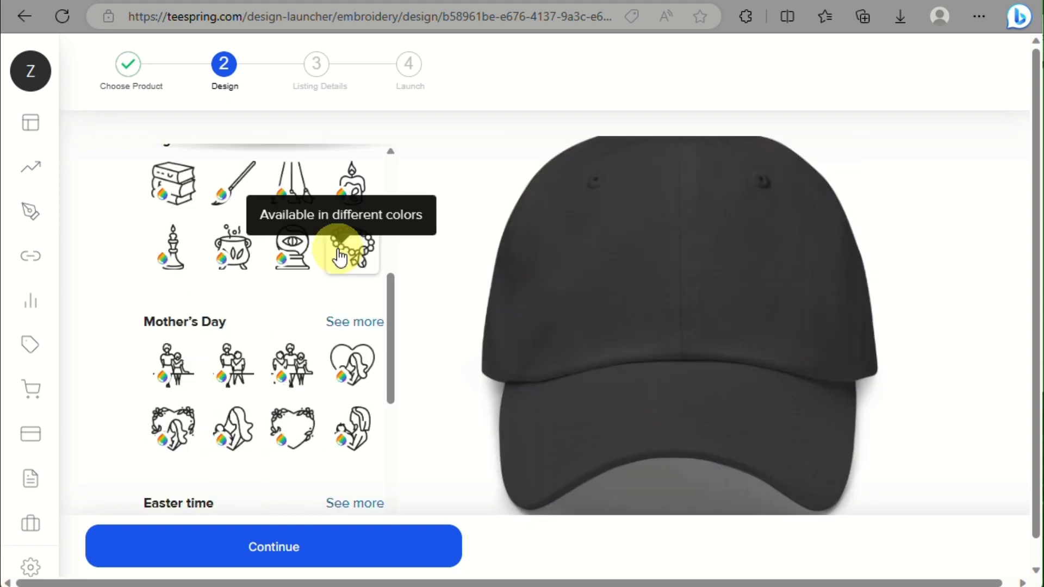
scroll(340, 257, "down", 4)
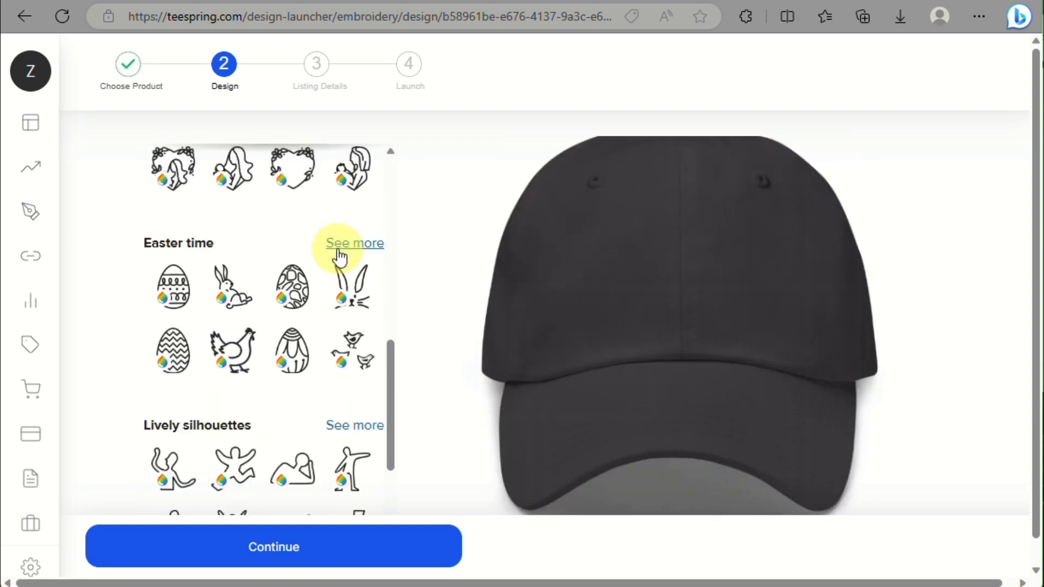
scroll(339, 256, "down", 6)
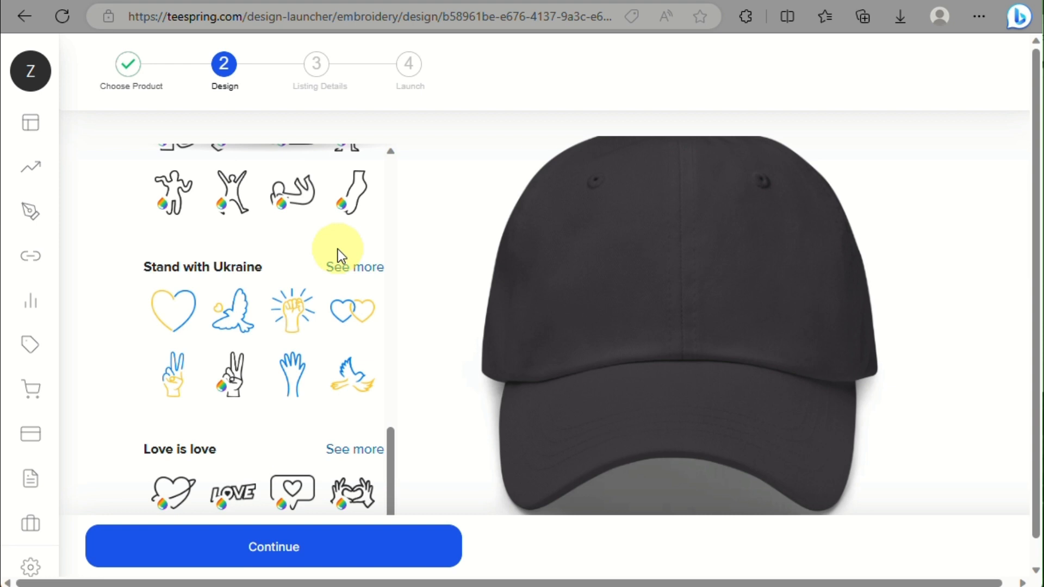
scroll(338, 249, "down", 3)
scroll(336, 242, "down", 3)
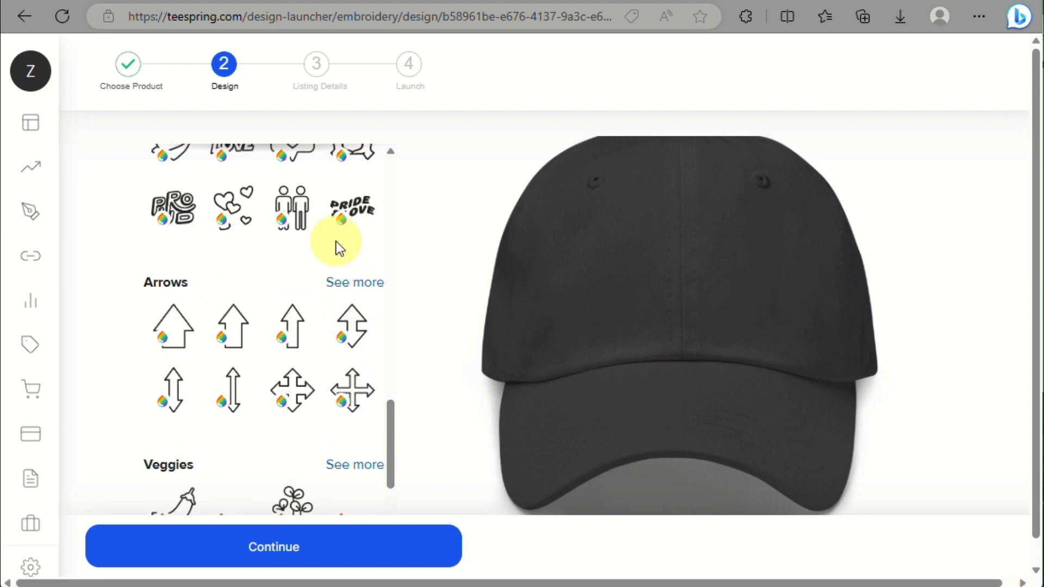
scroll(336, 242, "down", 4)
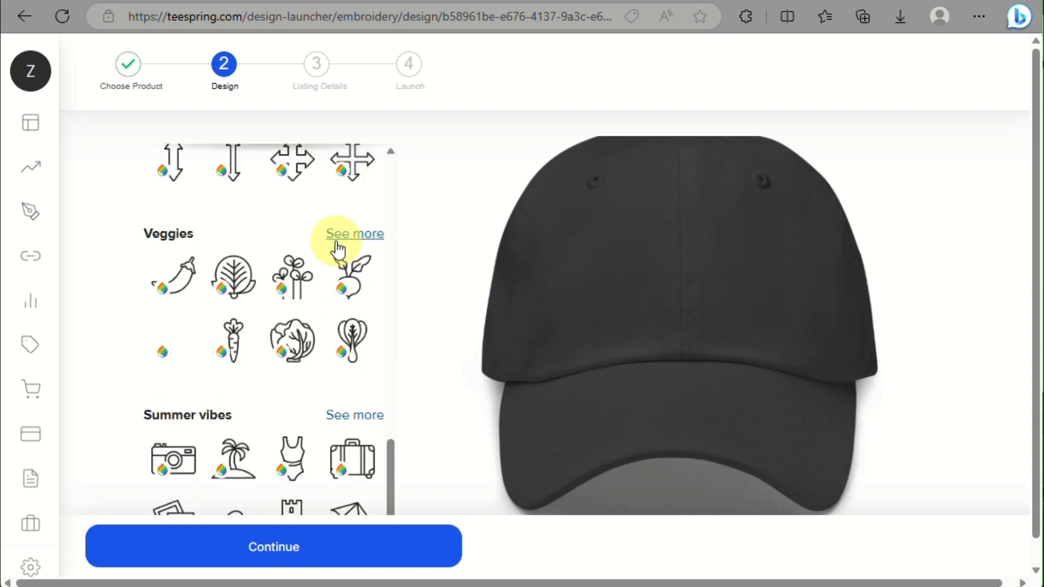
scroll(336, 242, "down", 5)
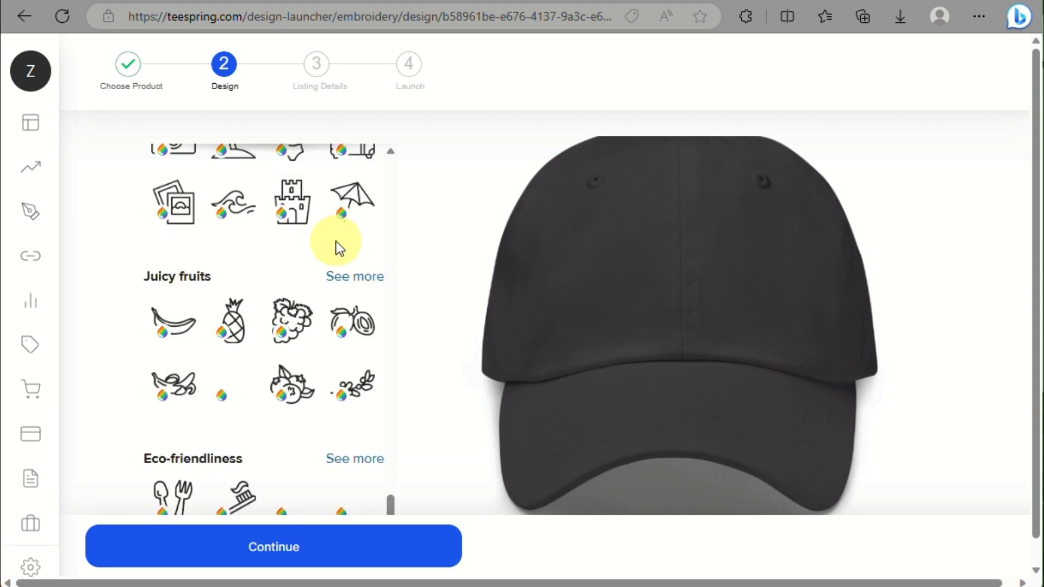
scroll(336, 242, "down", 4)
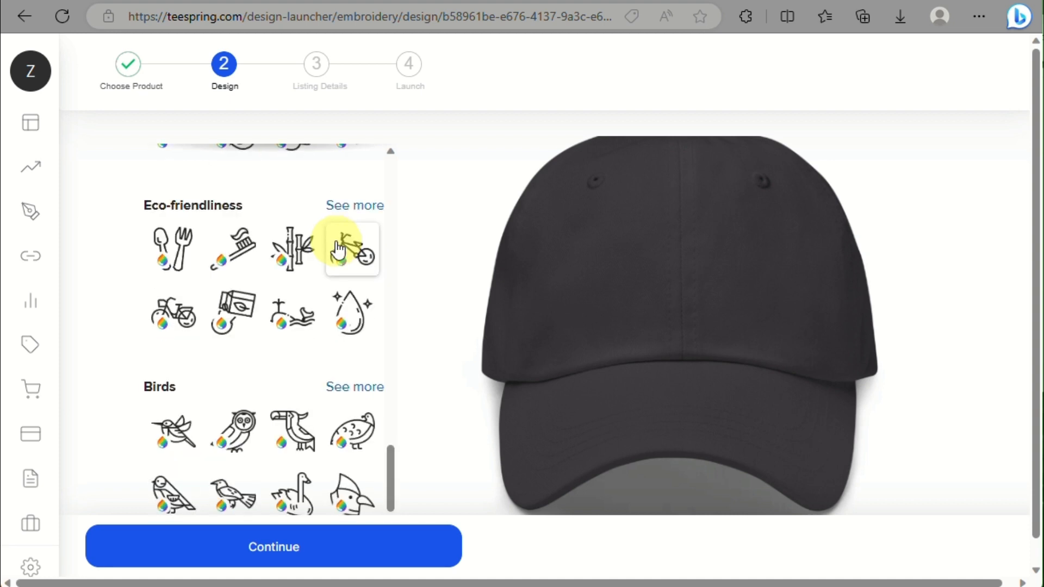
scroll(337, 249, "down", 5)
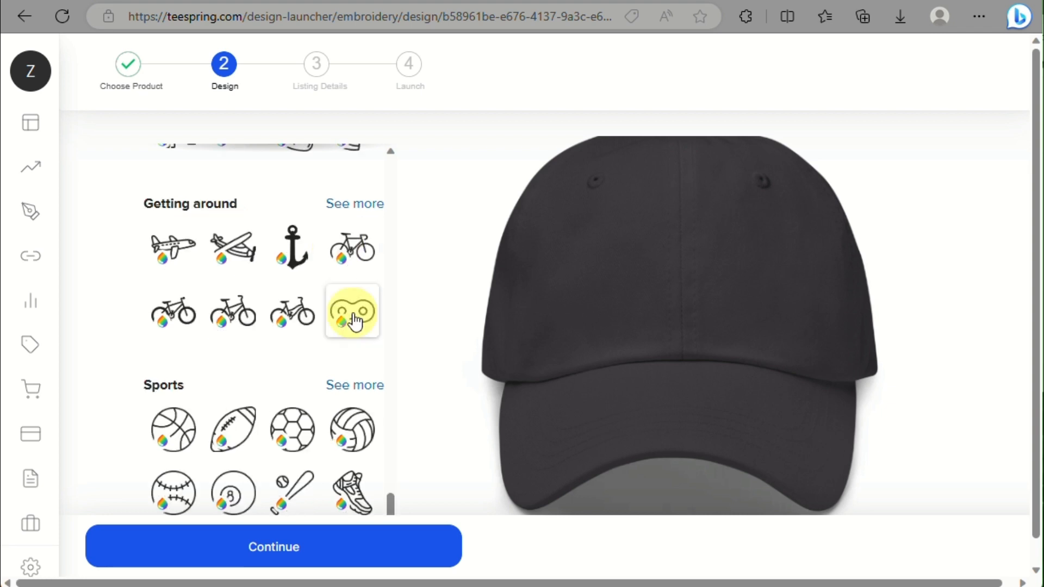
mouse_move(340, 321)
scroll(305, 337, "down", 2)
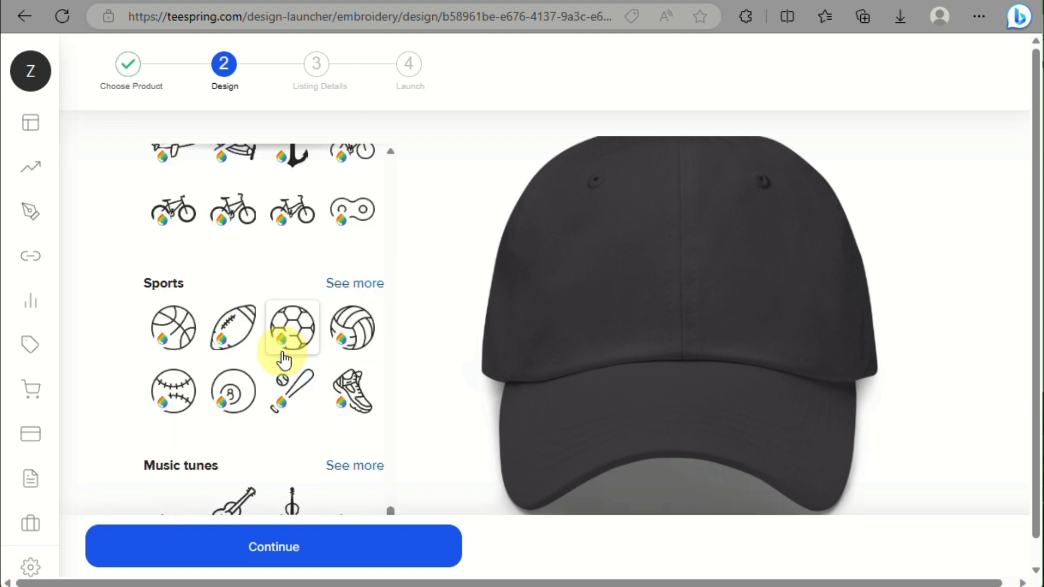
scroll(280, 350, "up", 2)
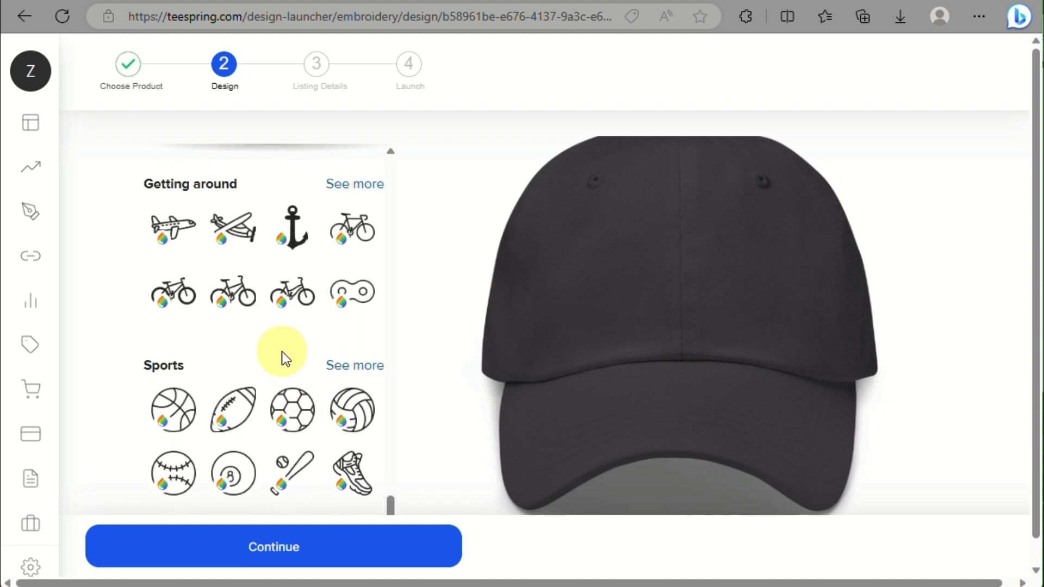
scroll(282, 351, "down", 3)
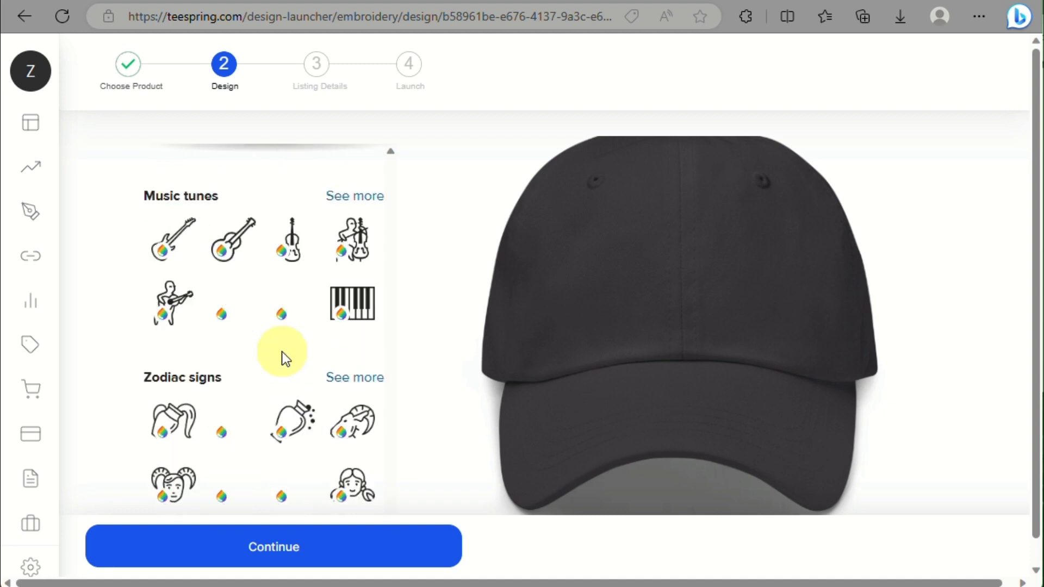
scroll(282, 351, "down", 3)
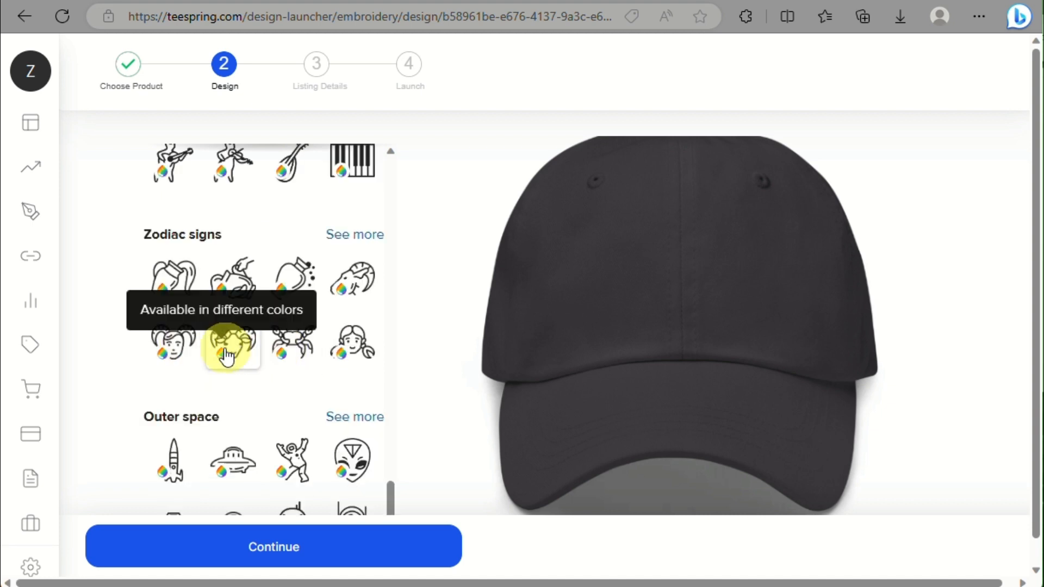
Step: Add the Aries ram zodiac clipart, then resize and centre it on the cap's front
left_click(247, 356)
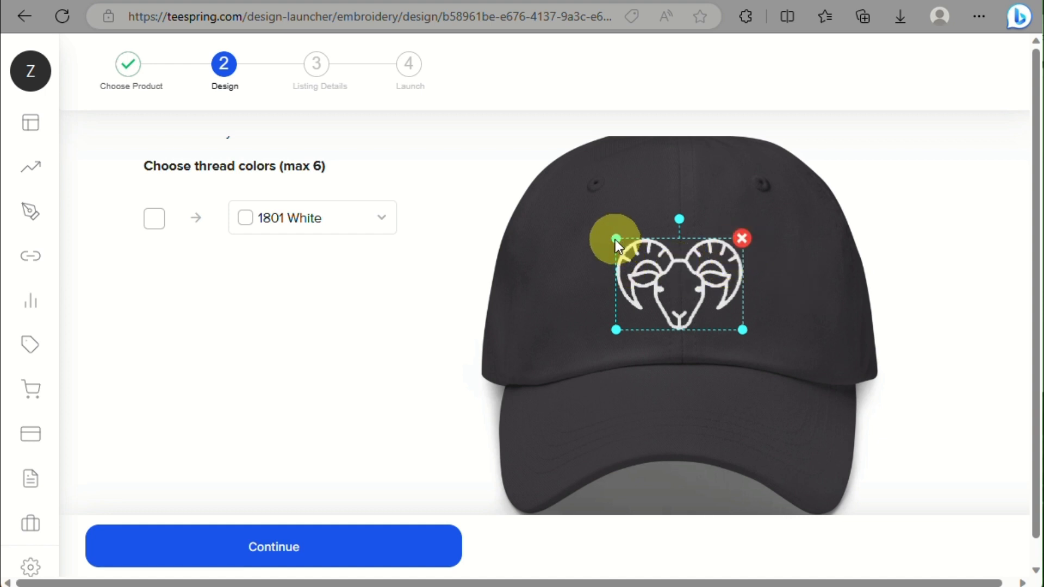
left_click_drag(616, 239, 530, 179)
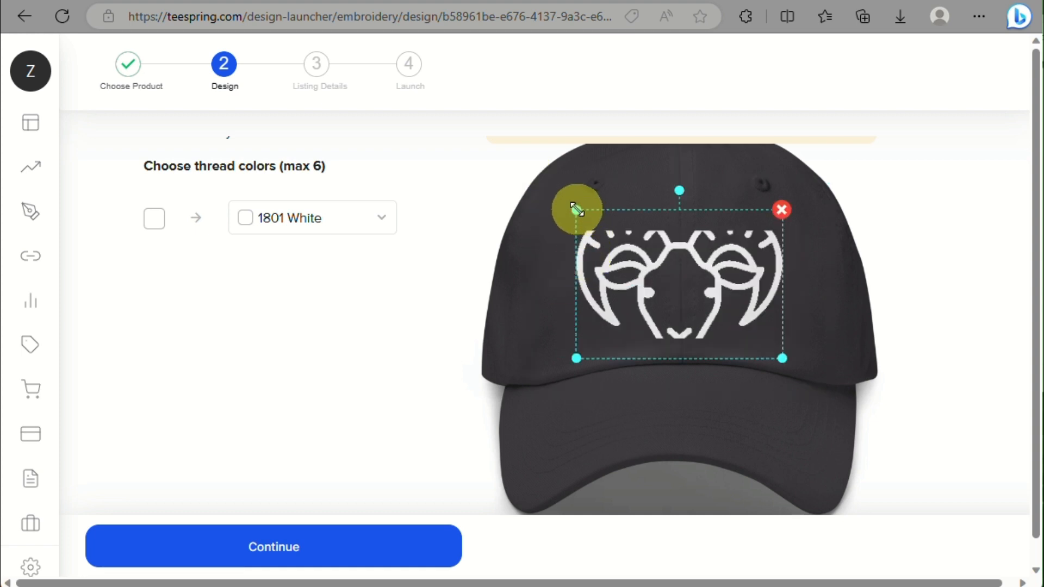
left_click_drag(578, 209, 601, 275)
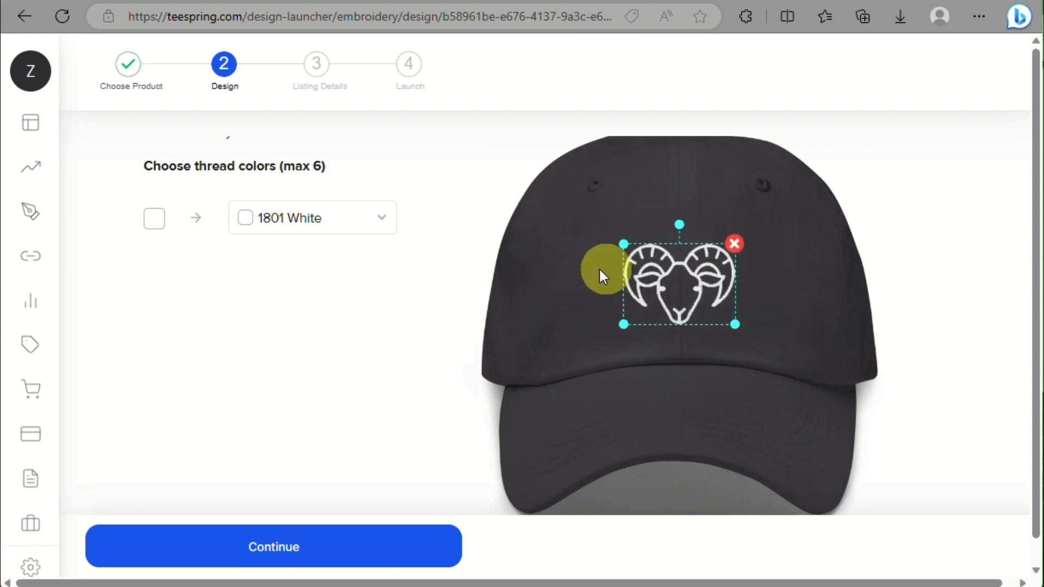
mouse_move(669, 280)
left_mouse_down()
mouse_move(671, 294)
mouse_move(660, 292)
left_mouse_up()
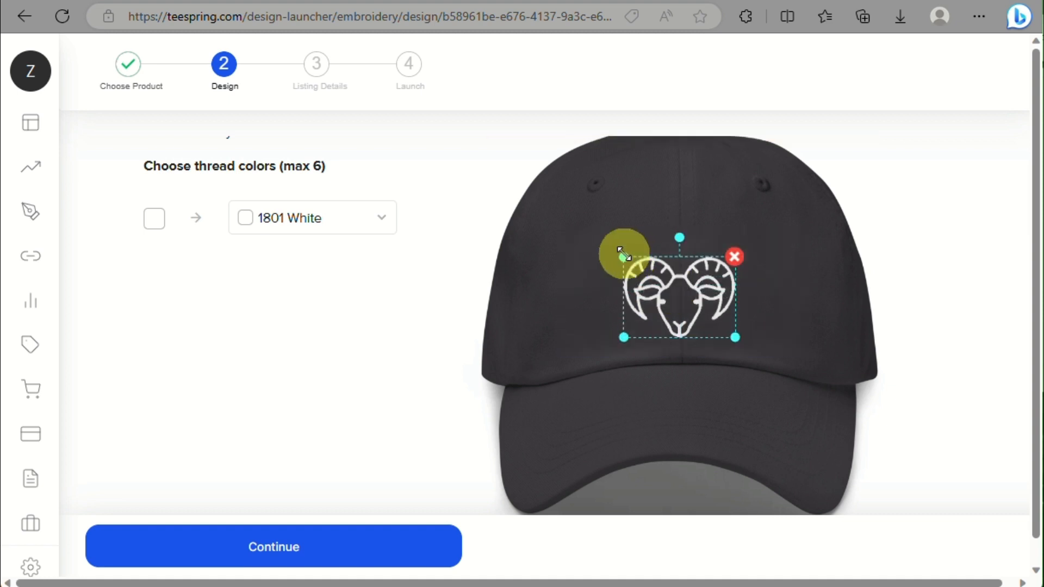
mouse_move(624, 255)
left_mouse_down()
mouse_move(600, 233)
mouse_move(609, 245)
left_mouse_up()
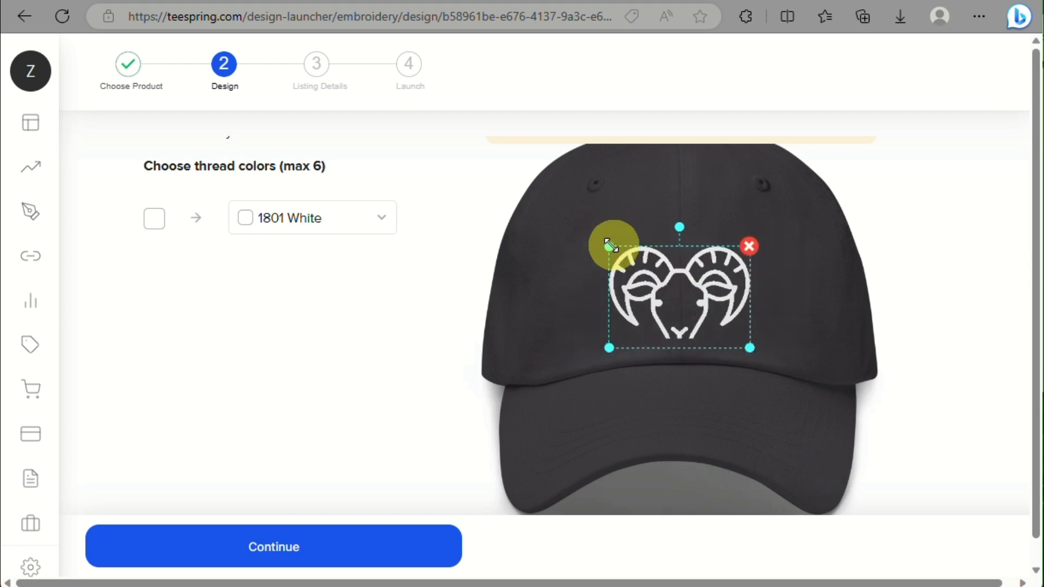
left_click_drag(662, 298, 692, 274)
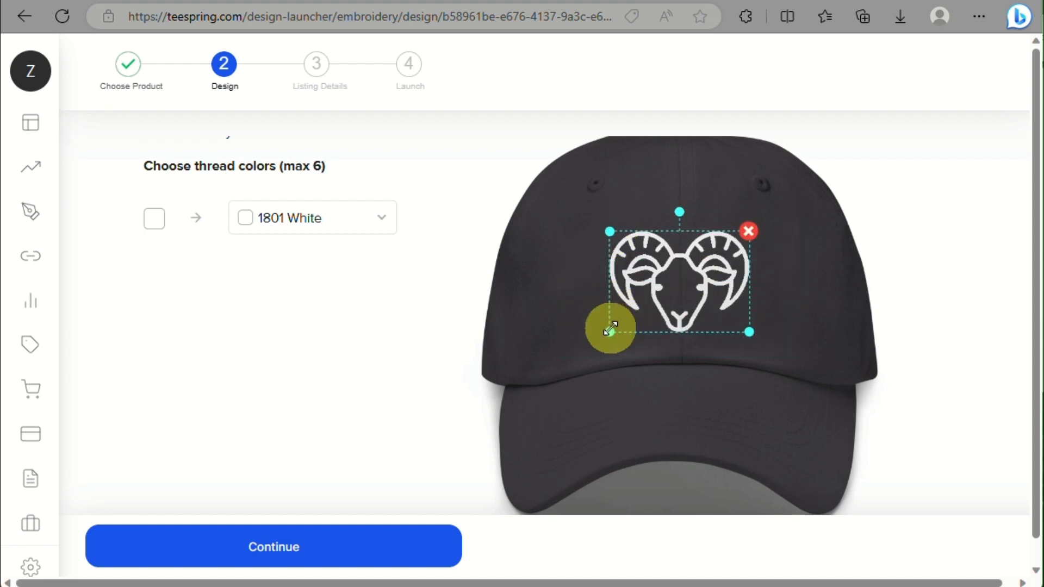
left_click_drag(610, 329, 606, 331)
left_click_drag(683, 296, 687, 297)
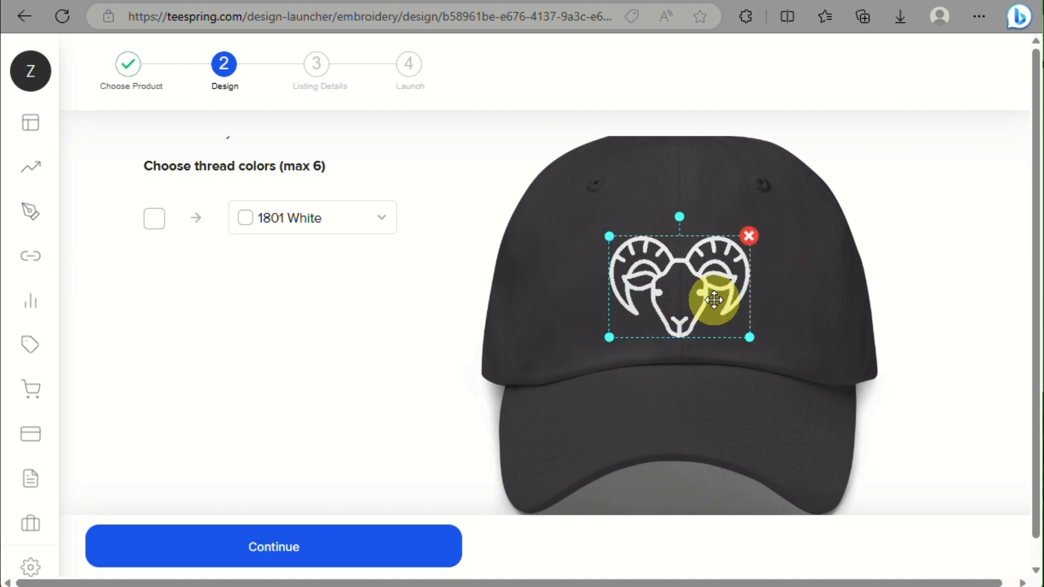
left_click_drag(714, 300, 714, 299)
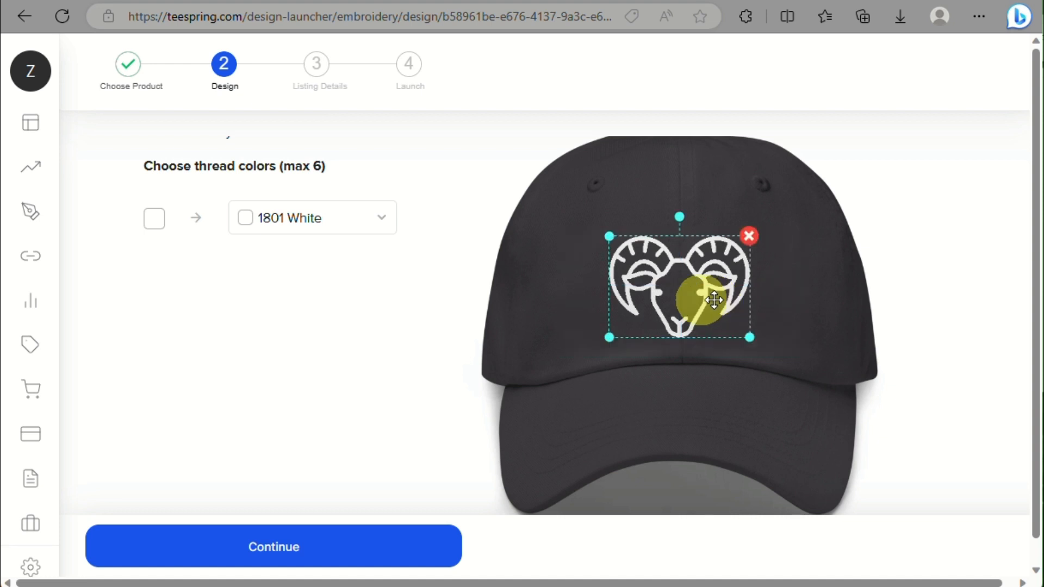
Step: Try yellow and light blue threads for the ram, settling on yellow (R:255 G:204 B:0)
left_click(286, 216)
scroll(287, 216, "down", 5)
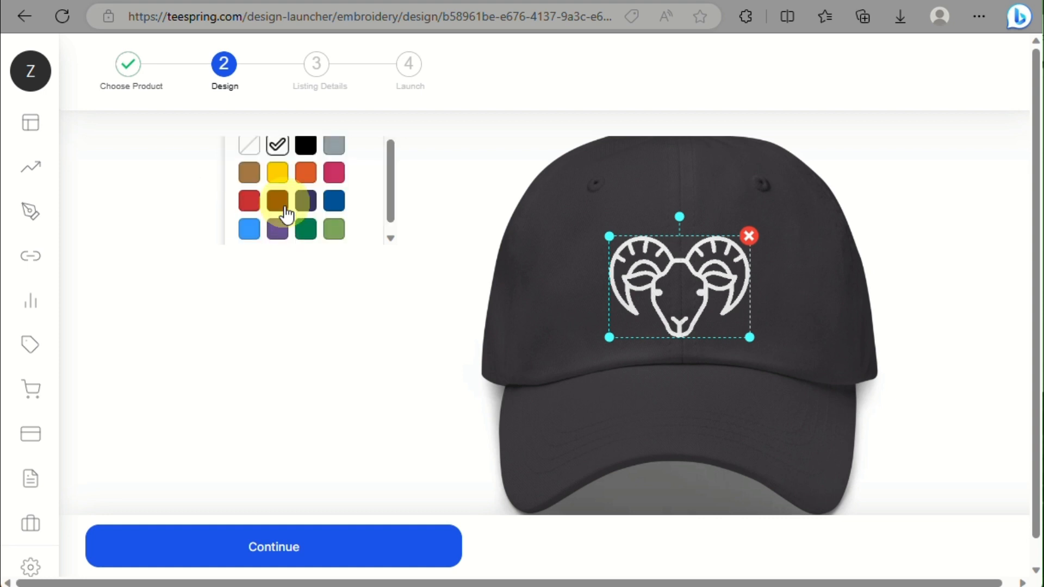
left_click(277, 173)
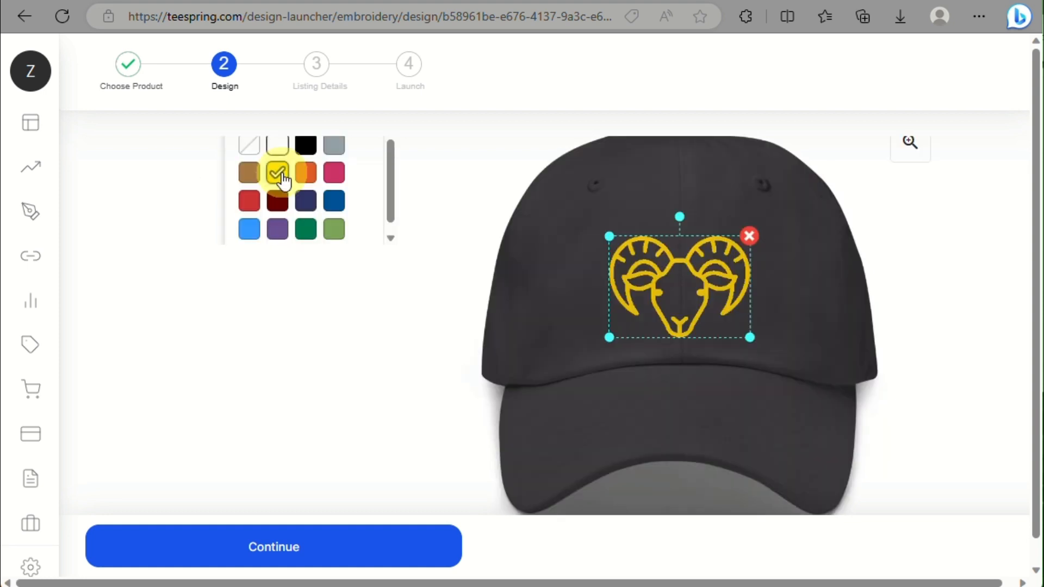
scroll(281, 178, "down", 1)
scroll(281, 177, "up", 3)
scroll(281, 177, "down", 2)
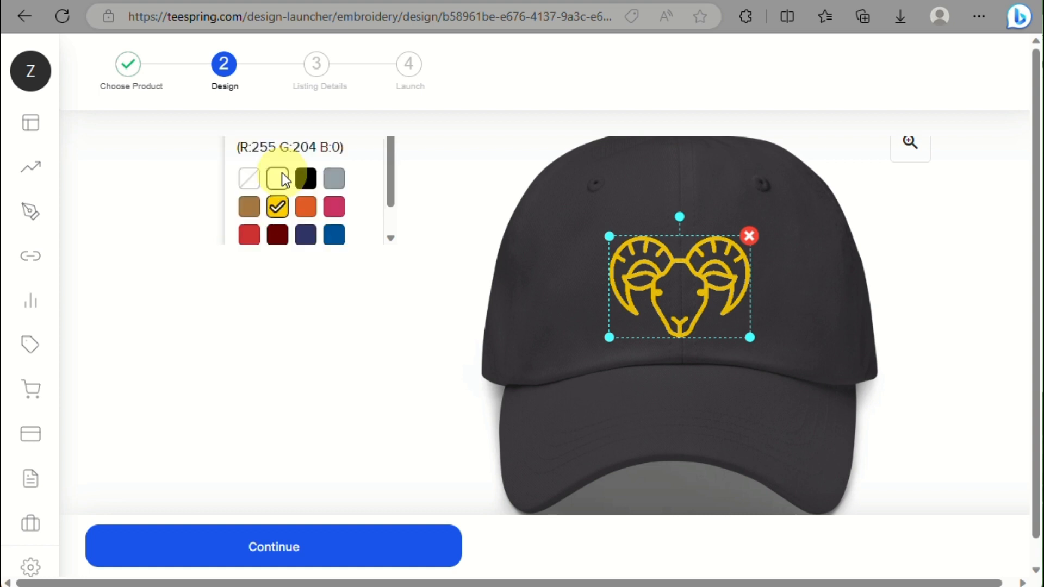
scroll(261, 213, "down", 1)
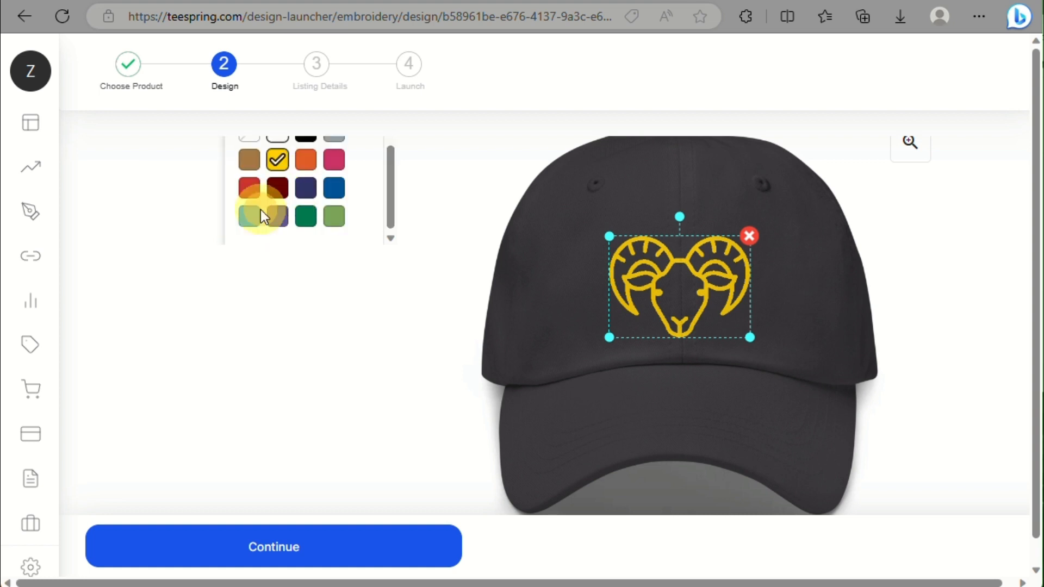
left_click(249, 220)
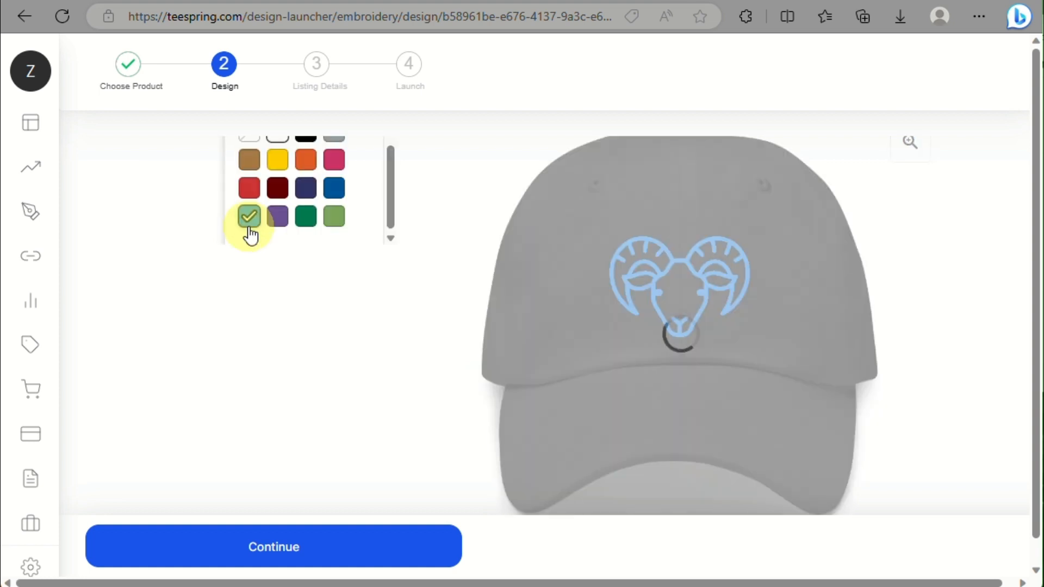
left_click(277, 159)
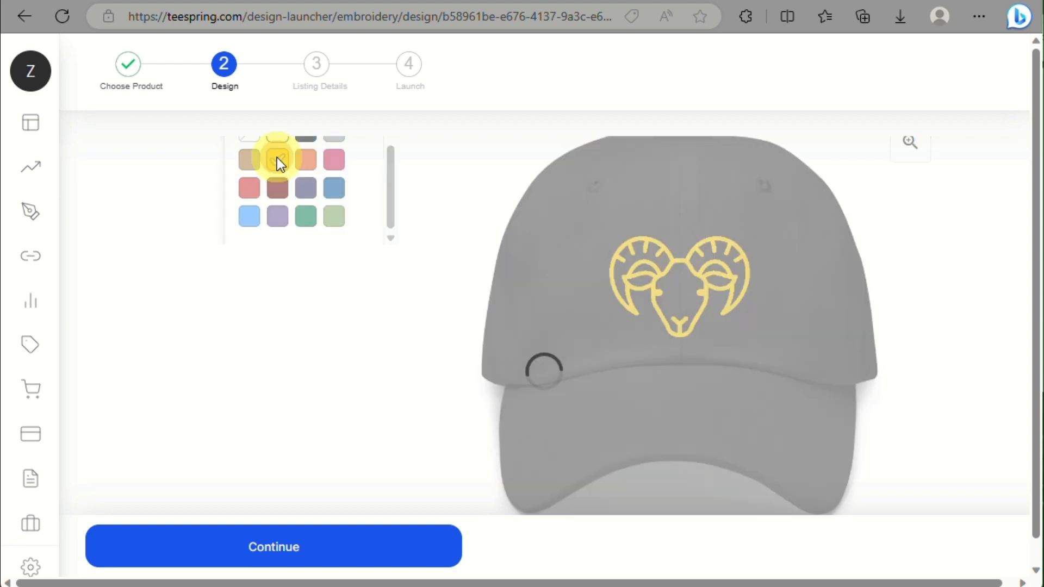
scroll(542, 364, "down", 2)
scroll(541, 361, "down", 2)
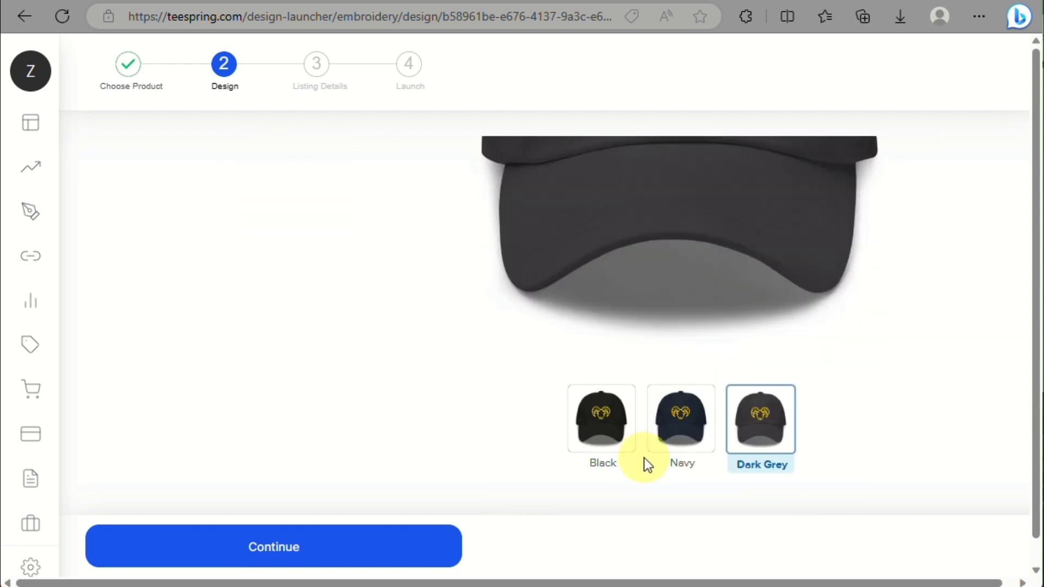
Step: Preview the ram design in 1951 Gold thread on the Navy cap
left_click(673, 425)
scroll(673, 429, "up", 2)
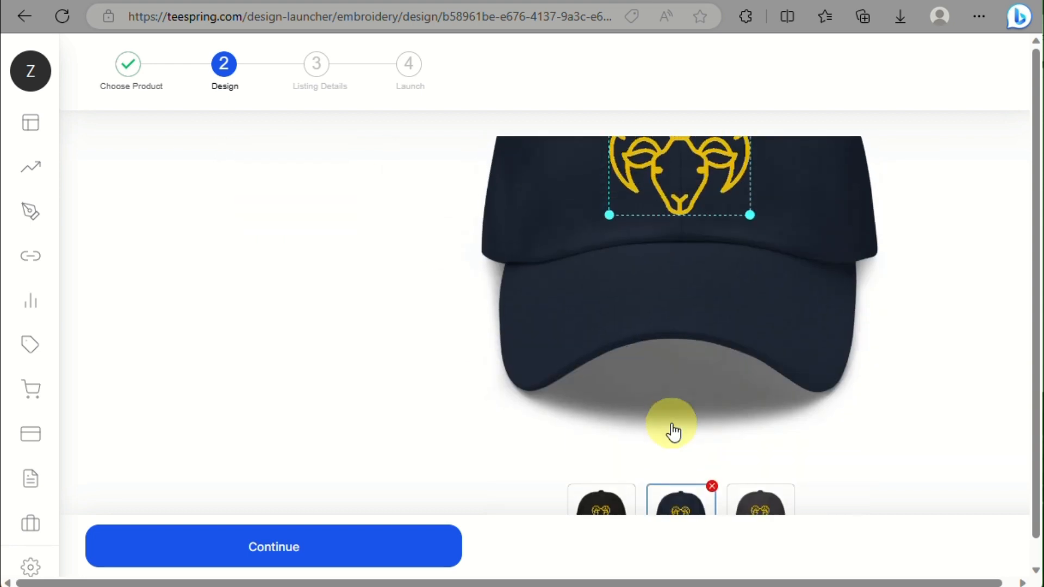
scroll(673, 430, "down", 2)
scroll(374, 226, "up", 2)
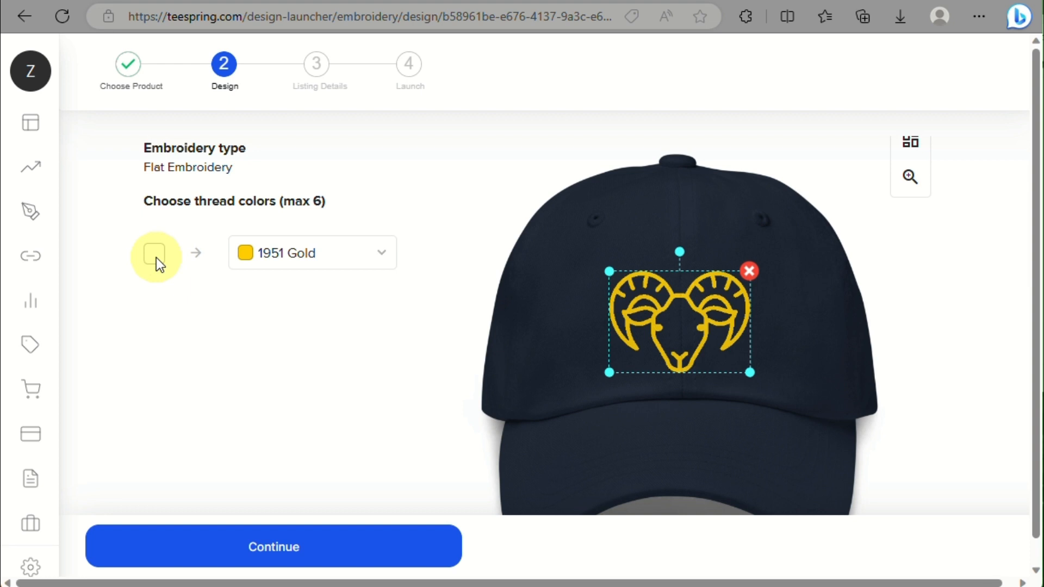
scroll(273, 332, "down", 2)
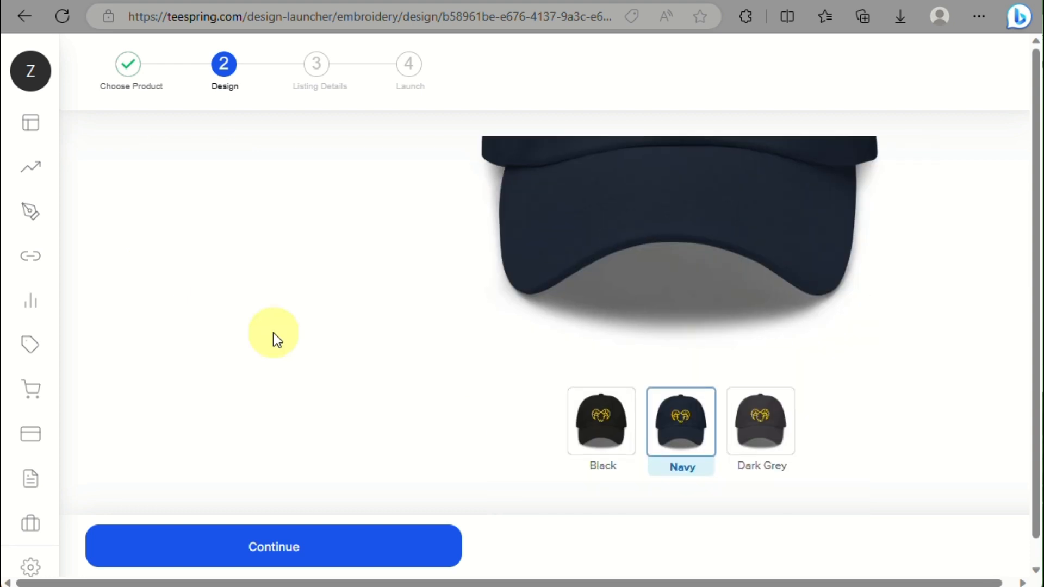
scroll(273, 333, "up", 2)
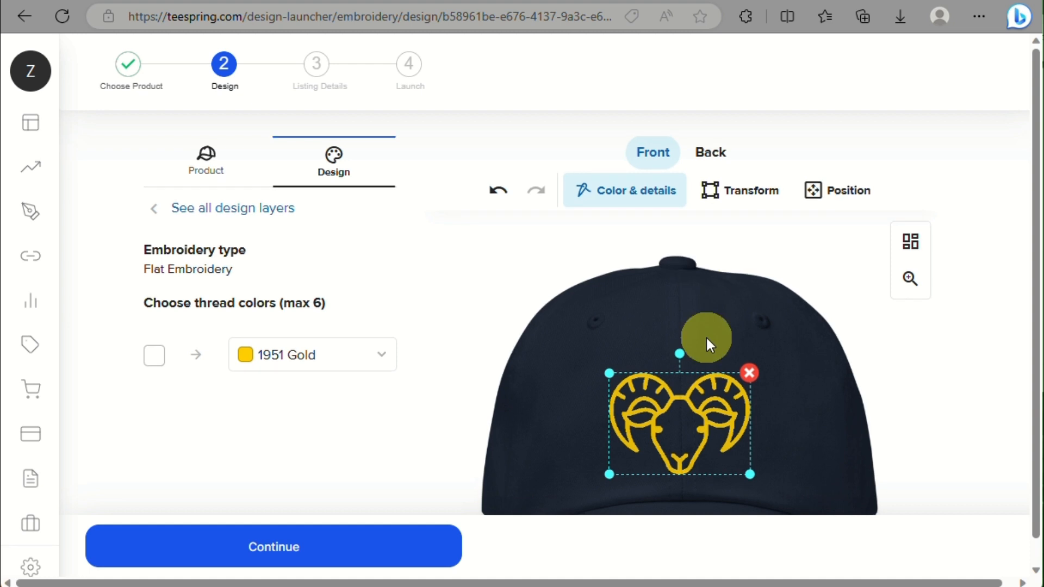
Step: Check the ram design's transform and alignment options, then switch to the cap's back
left_click(754, 206)
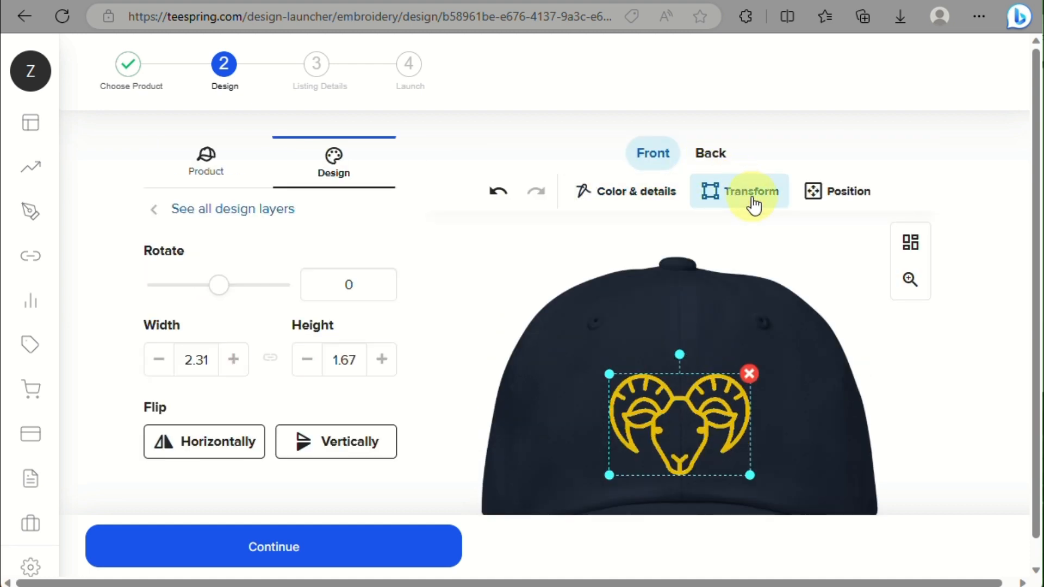
left_click(842, 209)
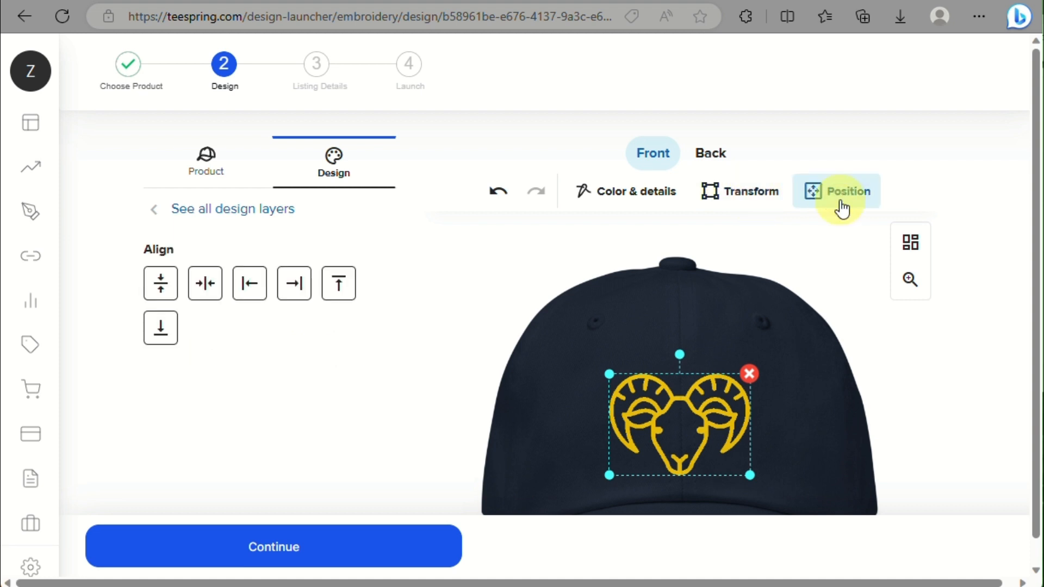
left_click(721, 163)
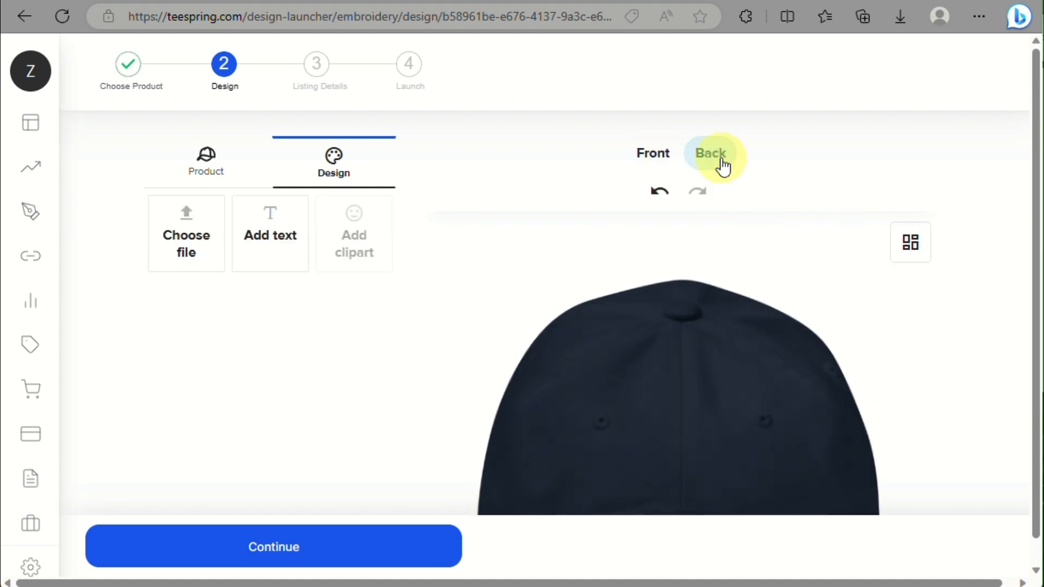
Step: Add the text 'Aries' to the back of the cap in 1801 White embroidery thread
left_click(263, 251)
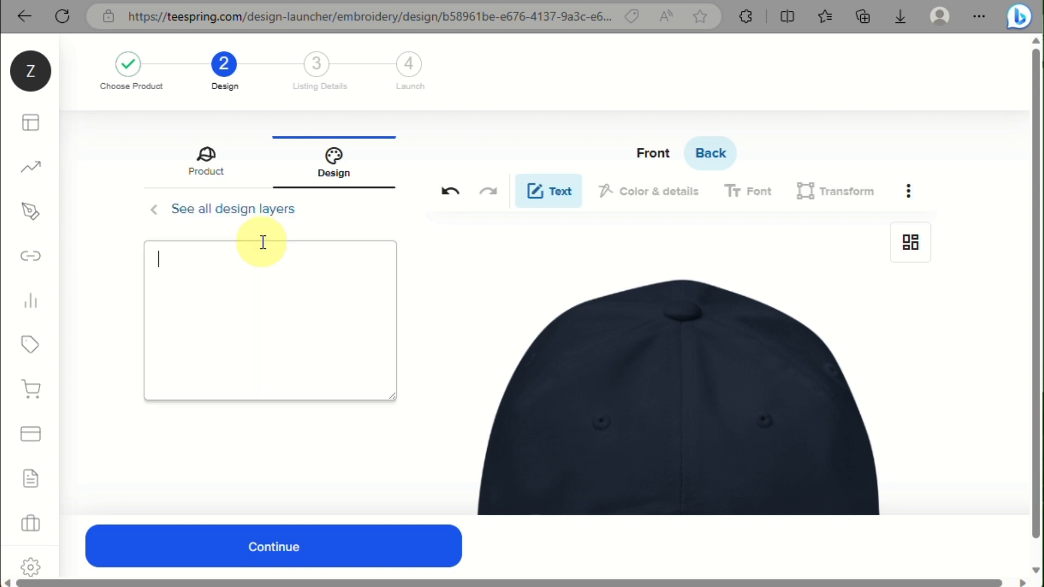
type("Aries")
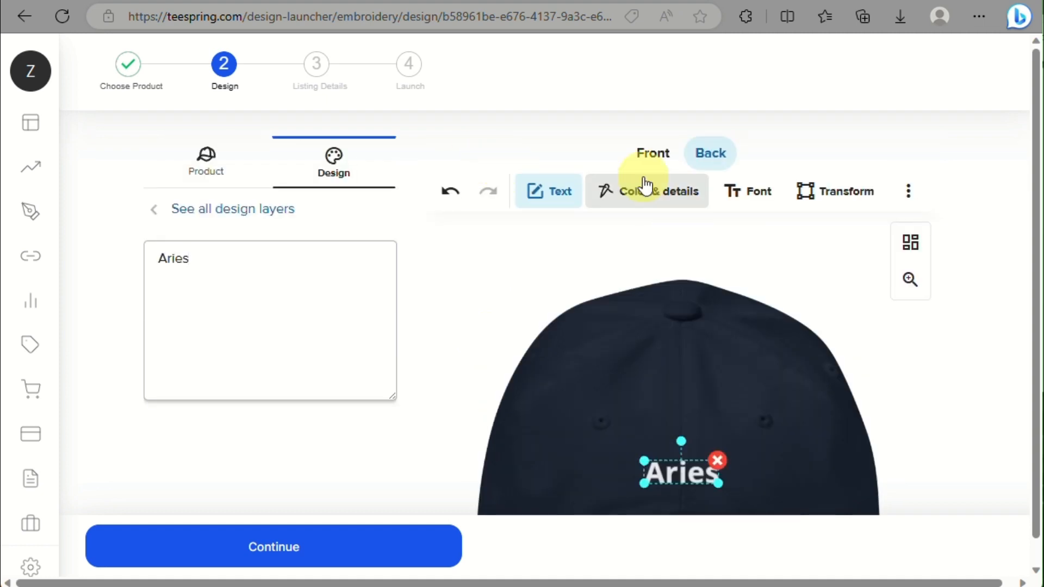
scroll(287, 279, "down", 3)
scroll(287, 278, "up", 3)
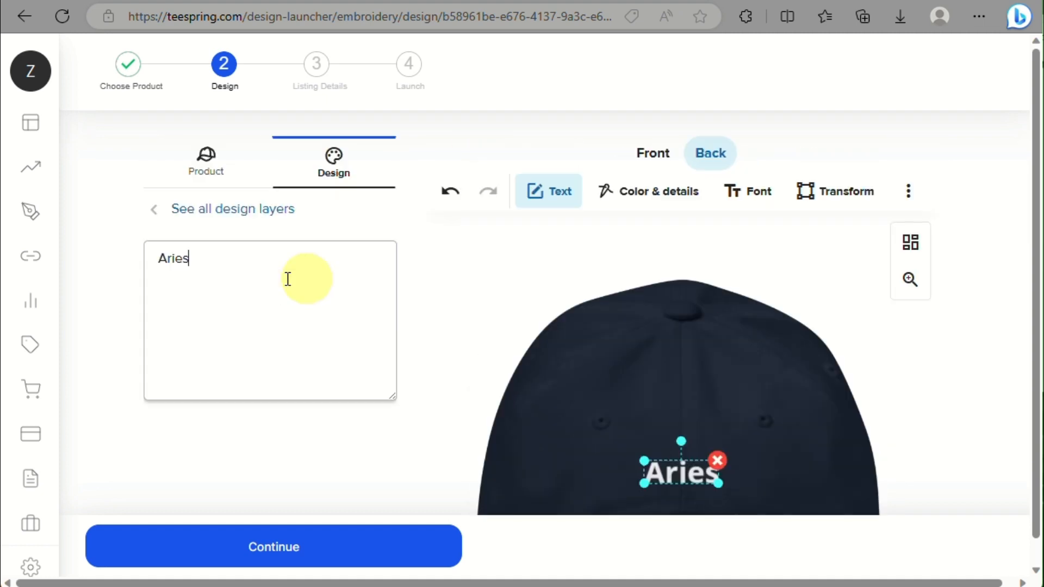
left_click(613, 186)
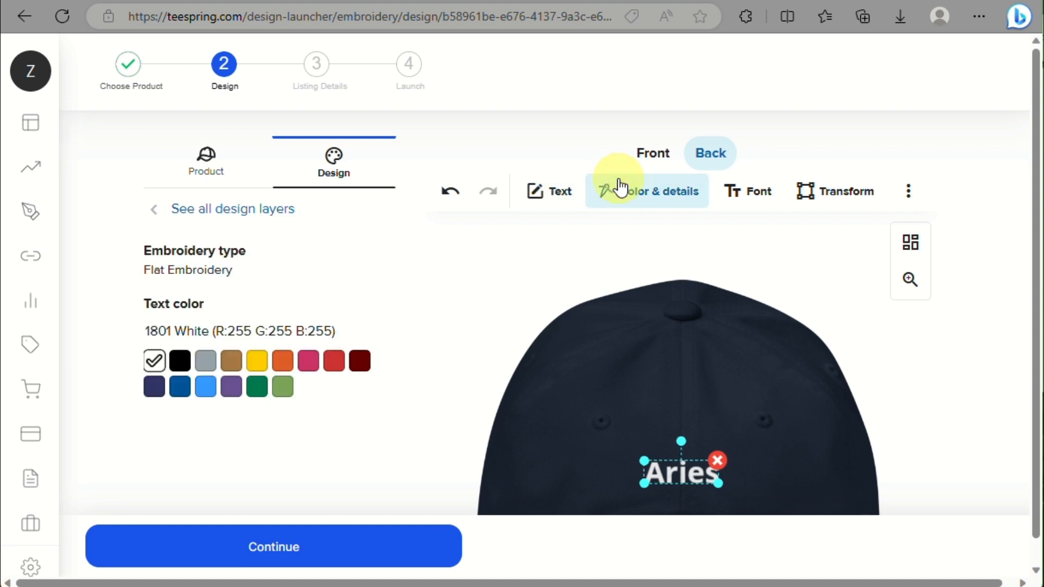
Step: Change the Aries text's font to Aktura, after briefly trying Akaya Kanadaka
left_click(738, 206)
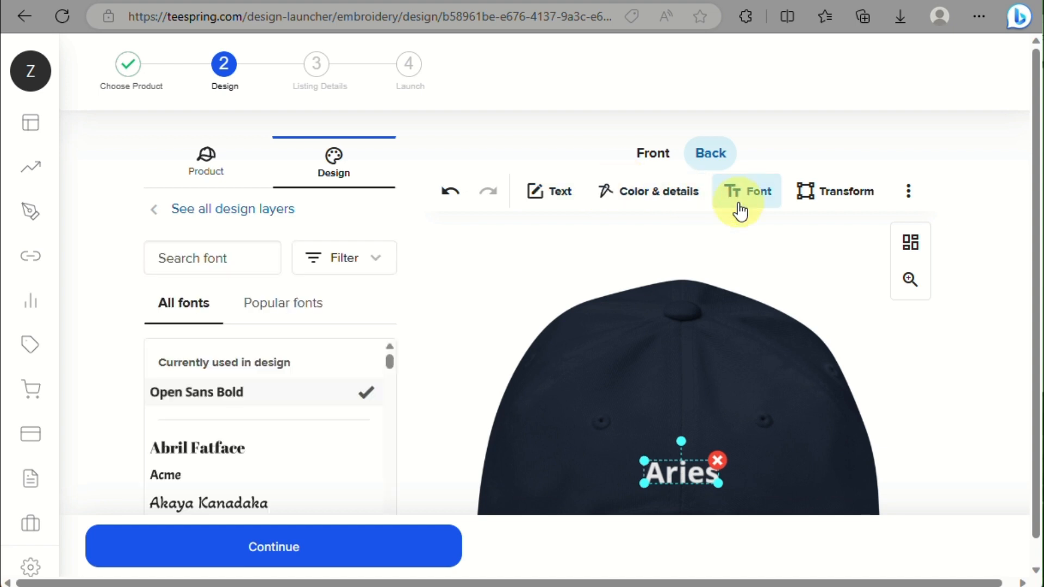
scroll(227, 334, "down", 1)
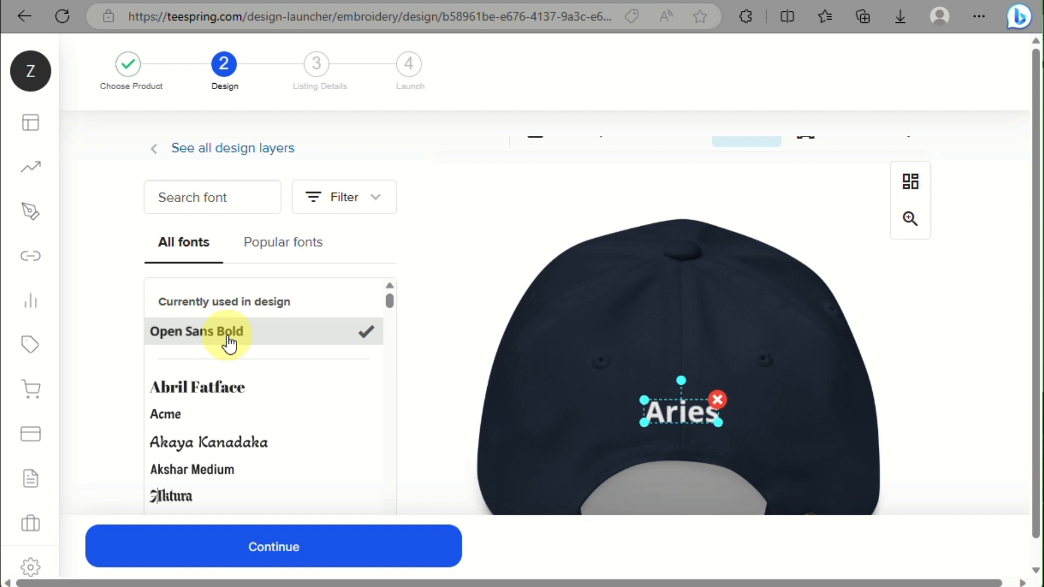
left_click(227, 442)
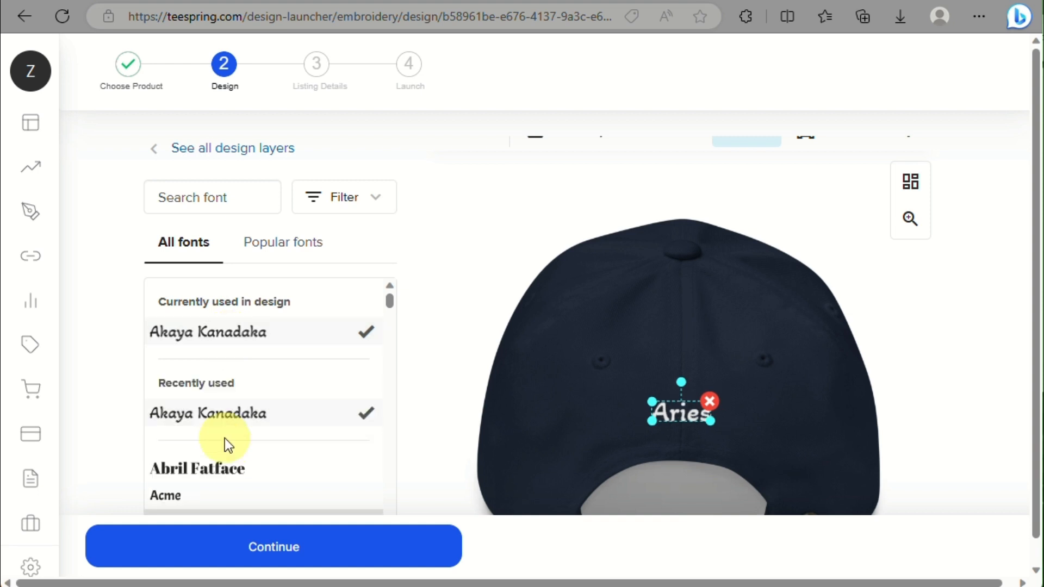
scroll(224, 438, "down", 3)
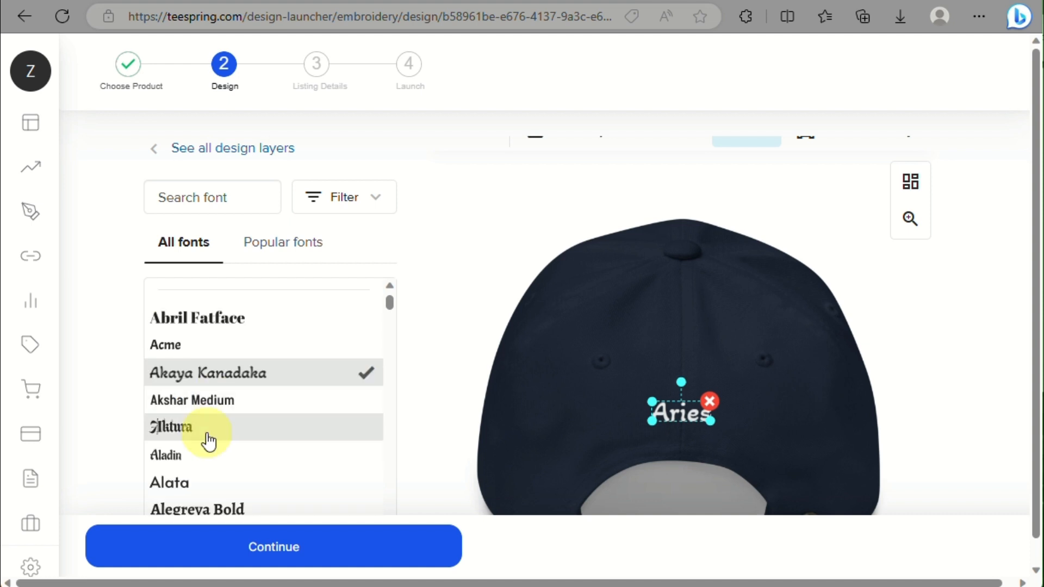
left_click(207, 439)
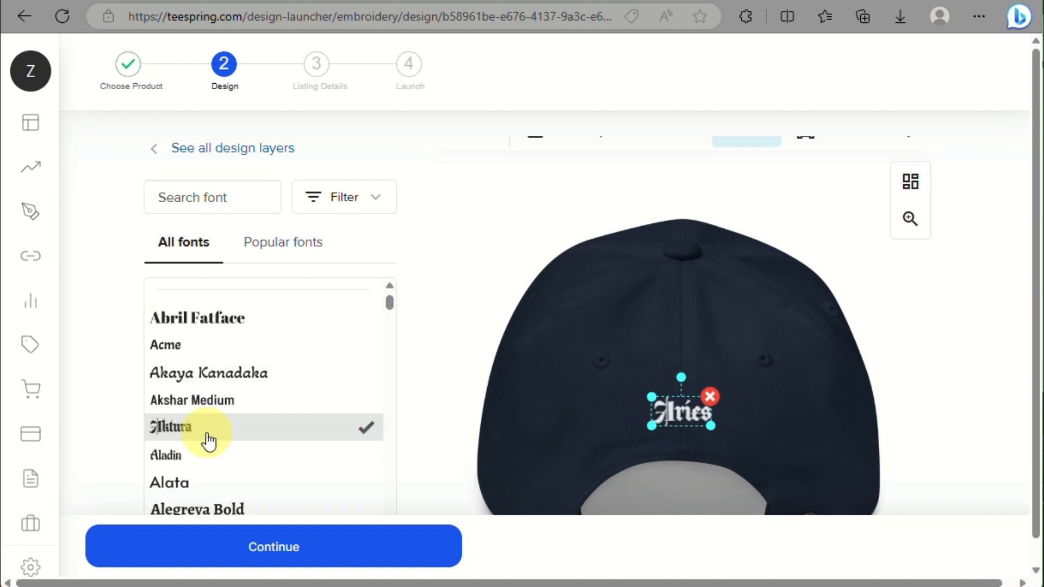
scroll(208, 439, "down", 4)
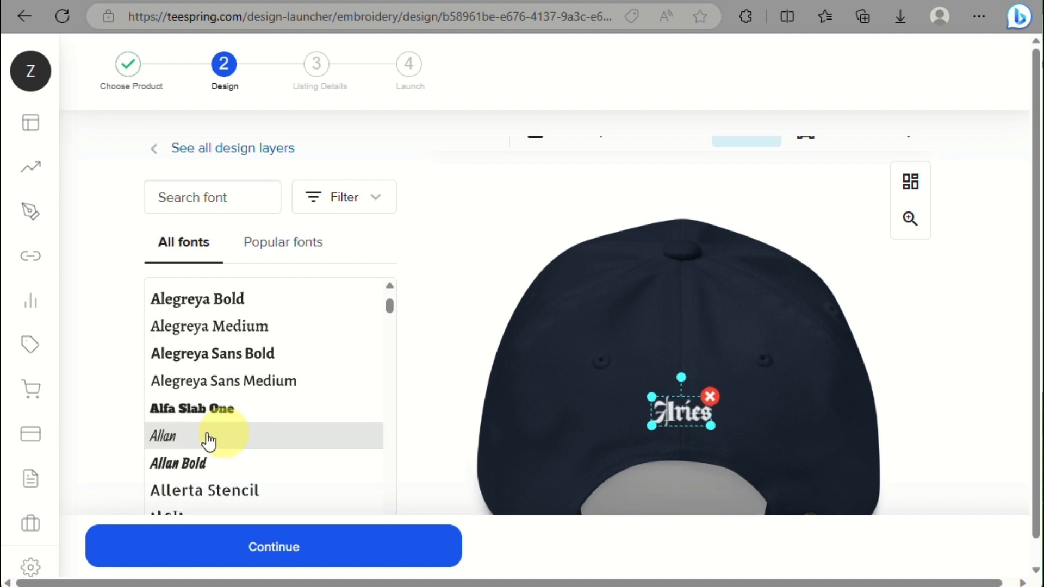
scroll(482, 245, "up", 1)
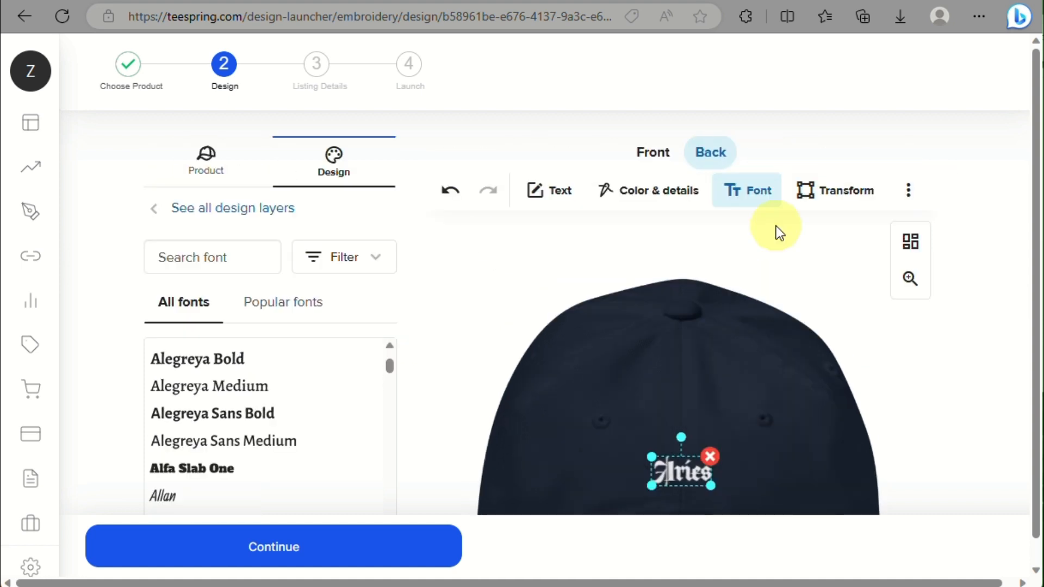
scroll(776, 226, "down", 4)
scroll(316, 348, "down", 2)
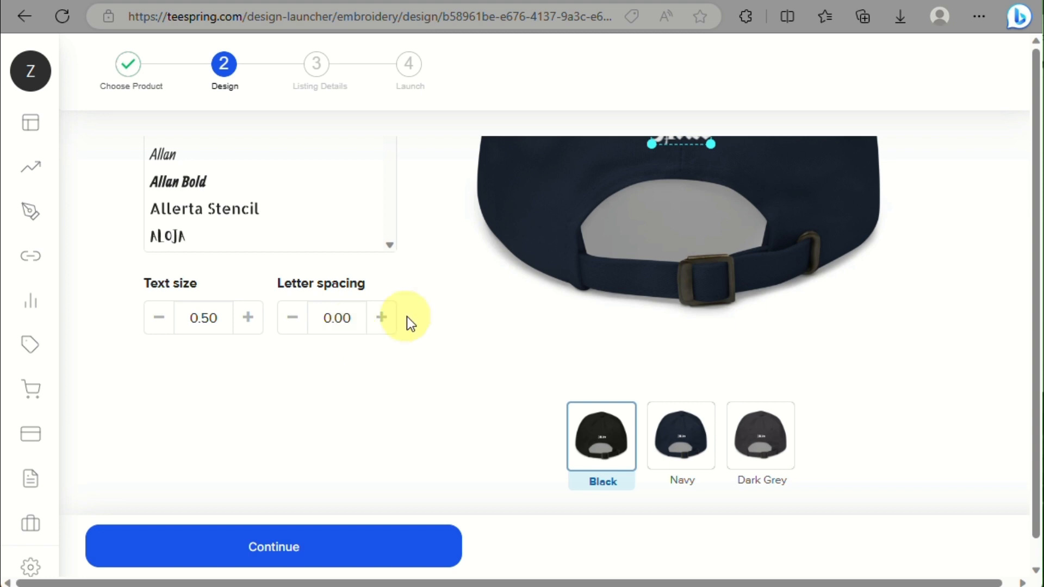
Step: Set the Aries text's letter spacing to 0.20
left_click(382, 318)
left_click(382, 318)
left_click(382, 317)
left_click(382, 318)
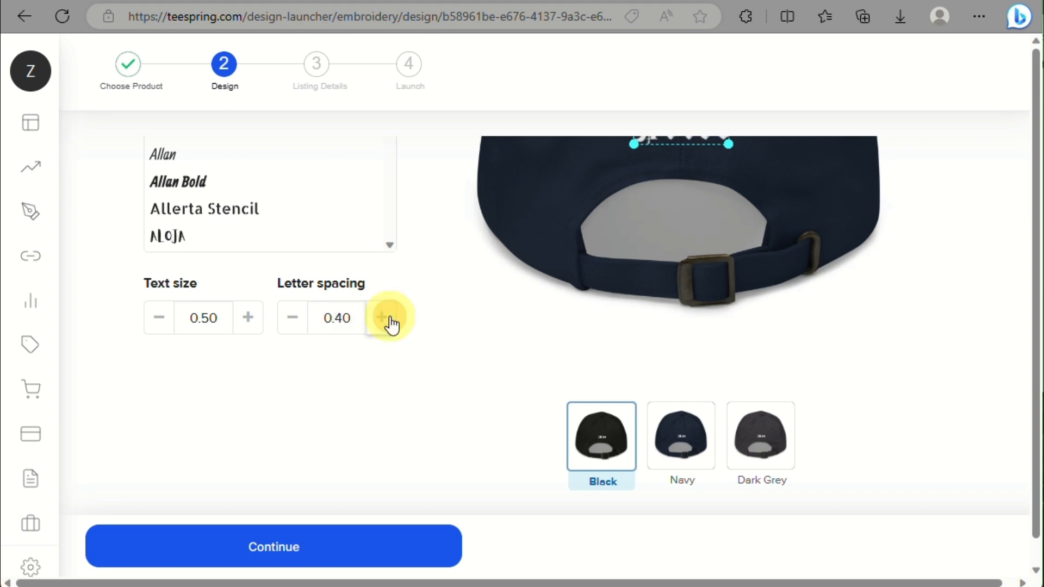
scroll(389, 324, "up", 4)
scroll(263, 350, "down", 3)
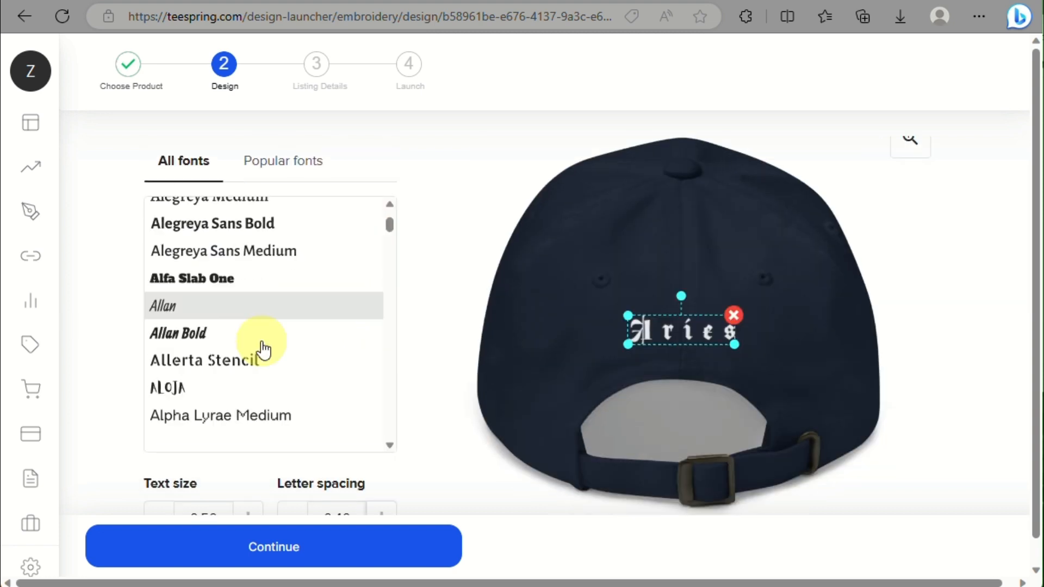
scroll(366, 498, "down", 3)
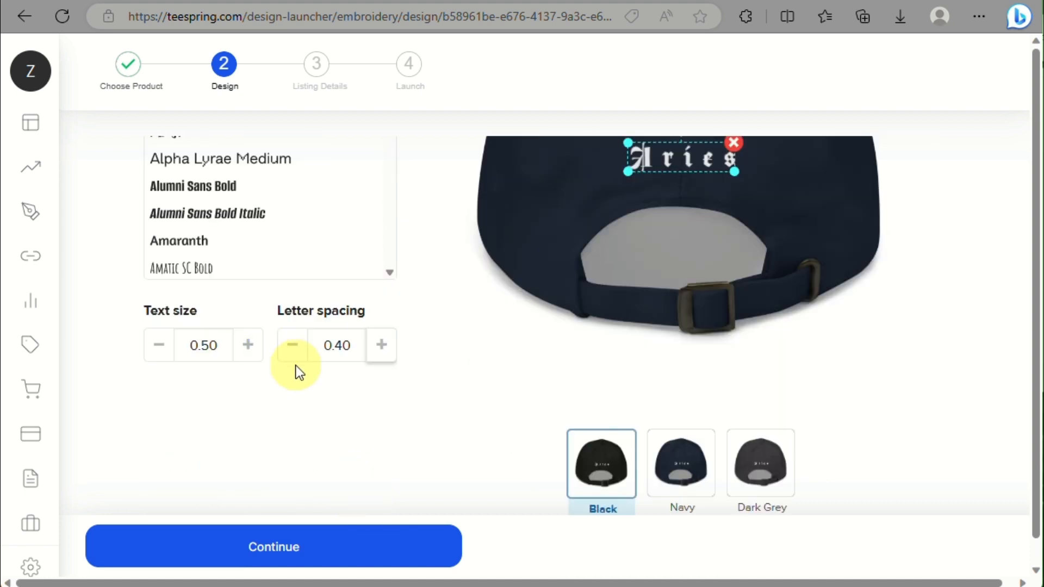
left_click(294, 345)
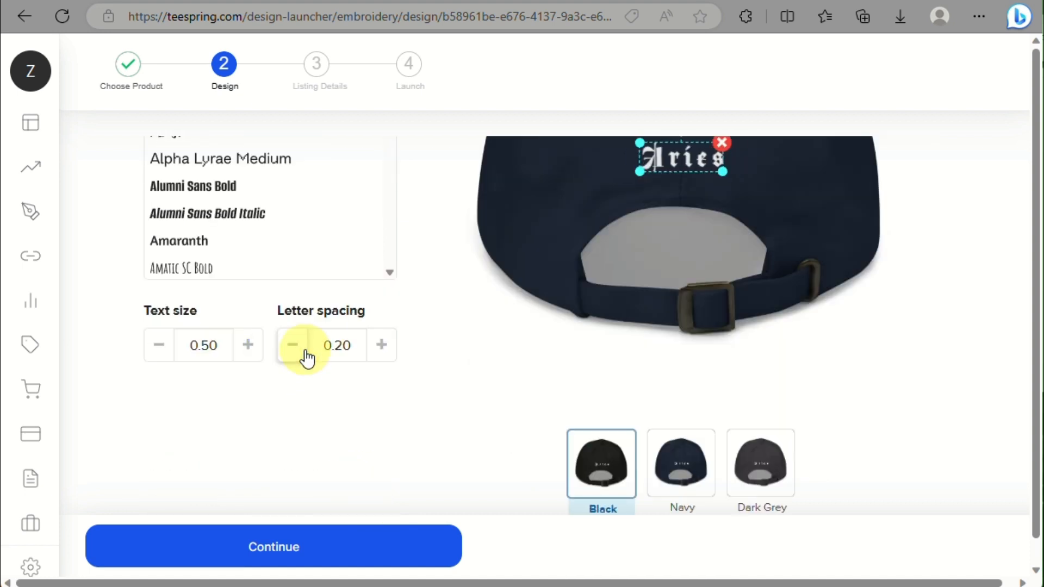
scroll(343, 439, "up", 2)
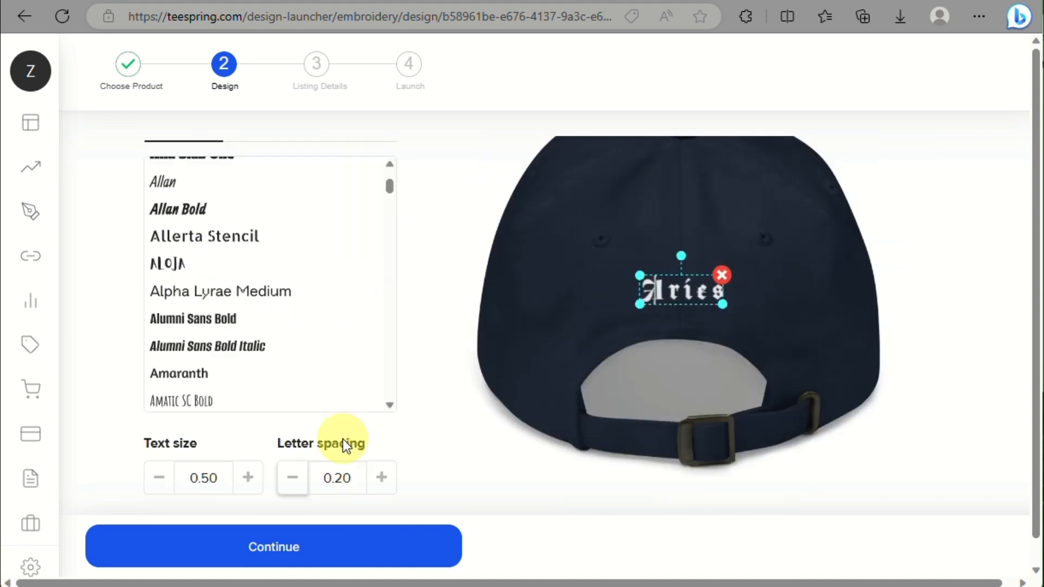
scroll(342, 439, "down", 3)
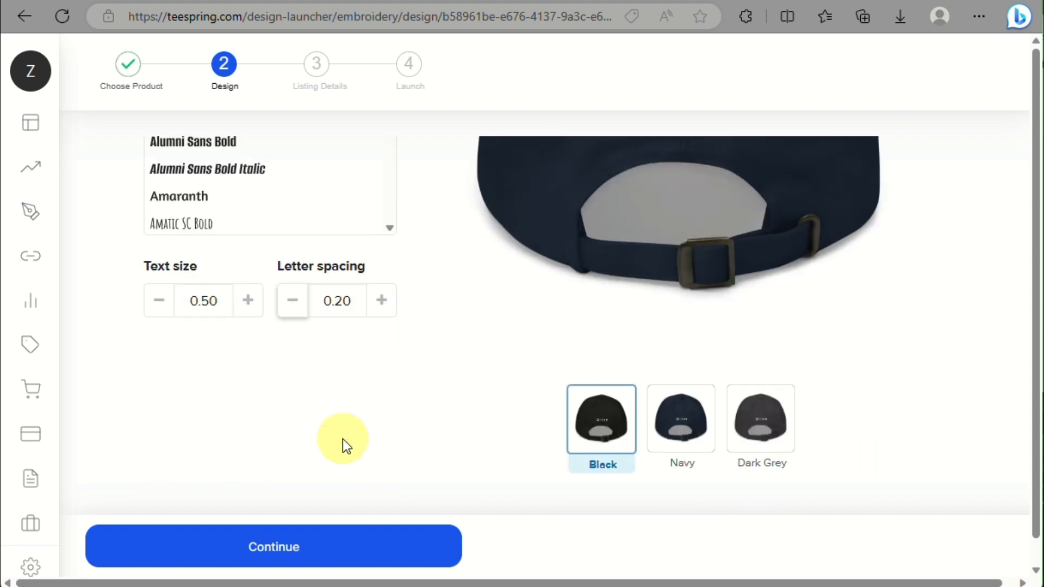
scroll(343, 439, "up", 6)
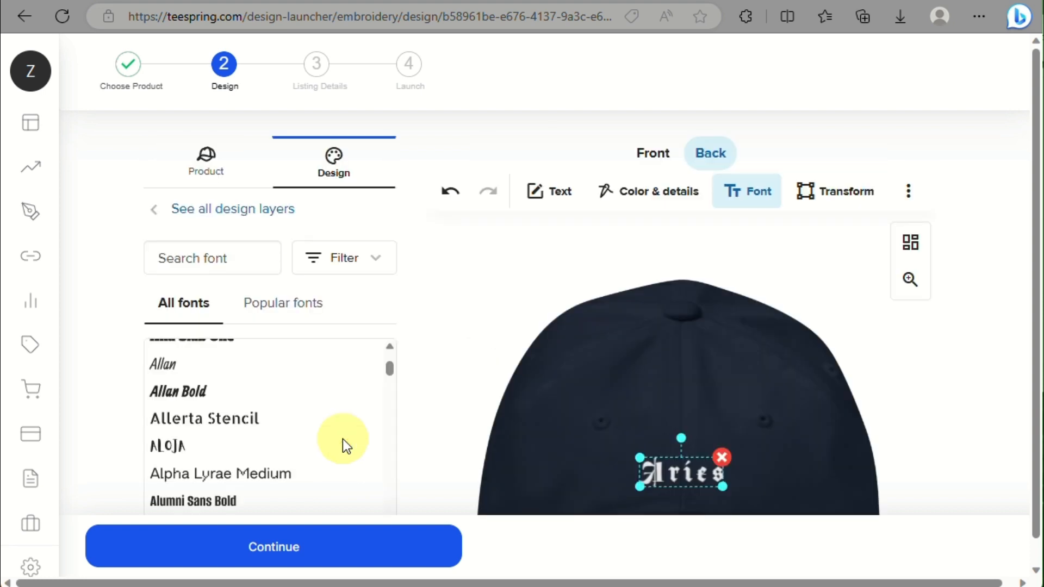
Step: Return to the cap's front view and continue to the listing details
left_click(654, 155)
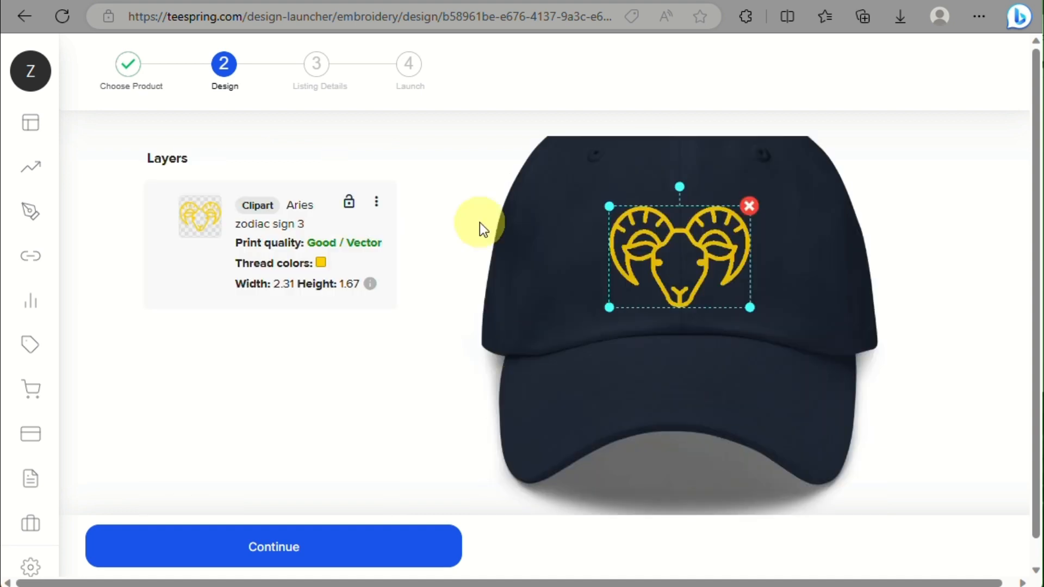
scroll(479, 223, "up", 3)
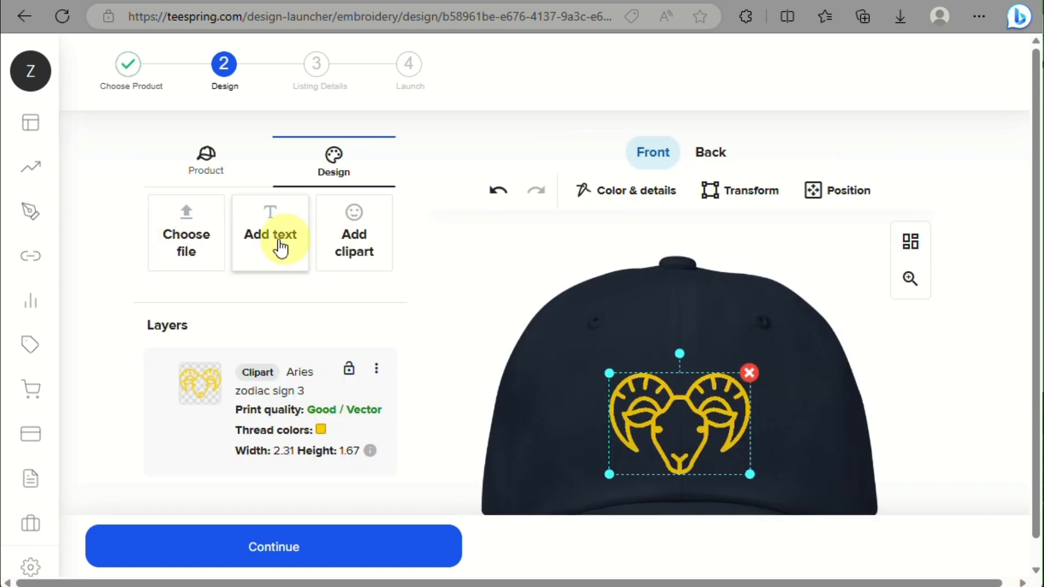
scroll(381, 276, "down", 5)
scroll(380, 275, "down", 1)
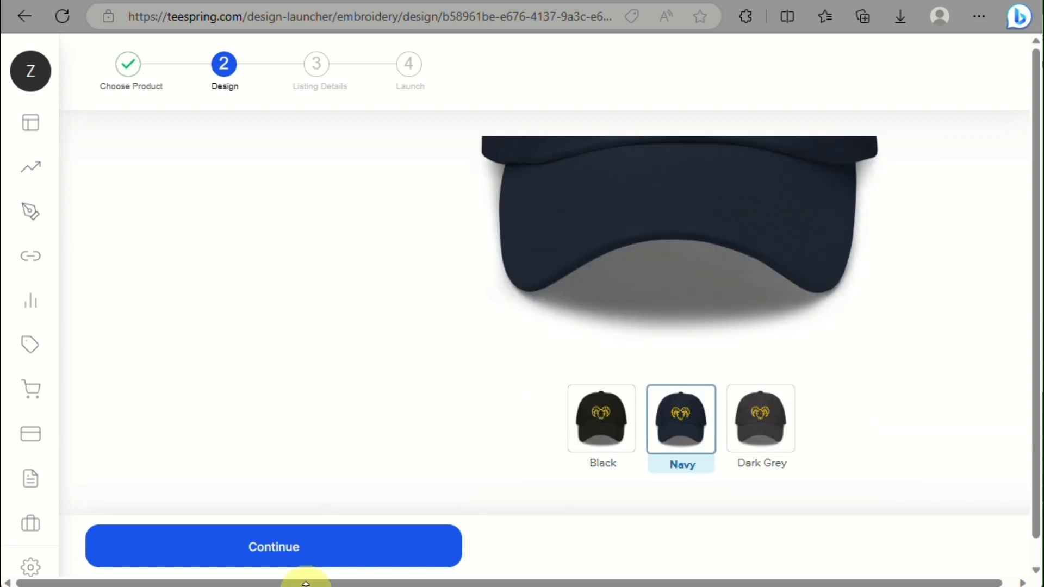
left_click(314, 567)
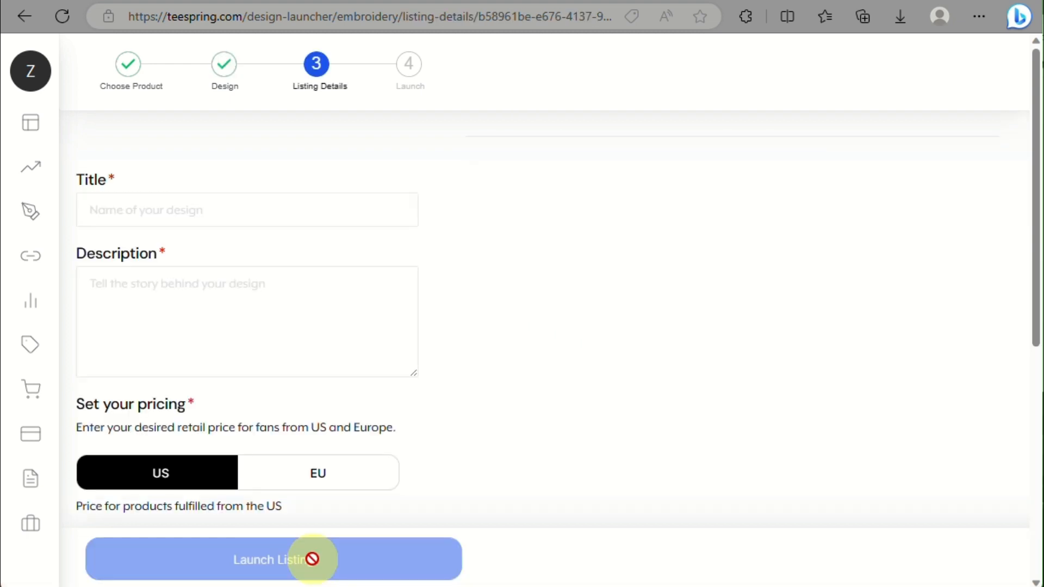
Step: Enter 'Aries' as the listing title and move to the Description field
left_click(291, 217)
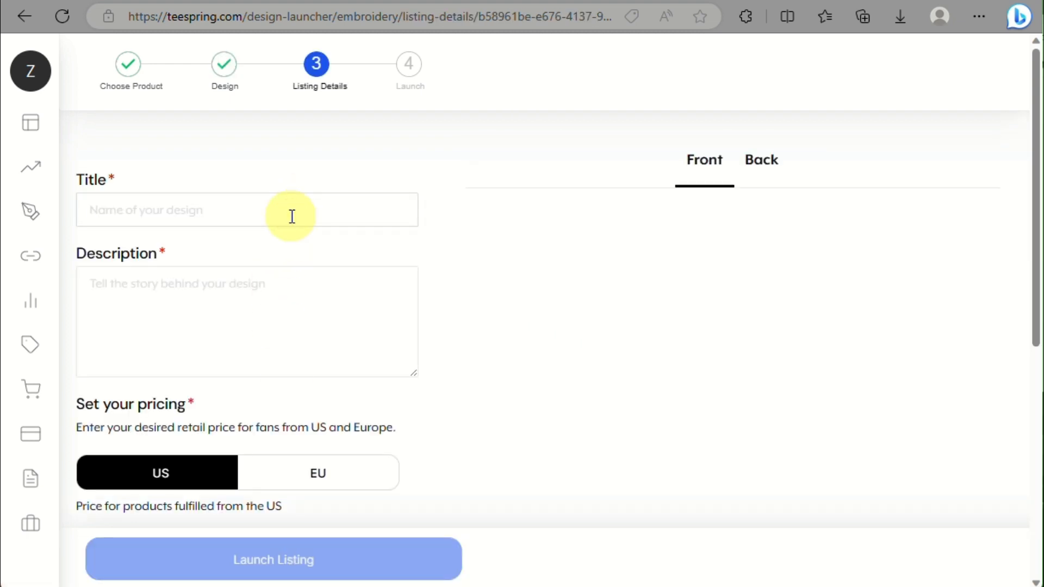
type("Aries")
left_click(229, 311)
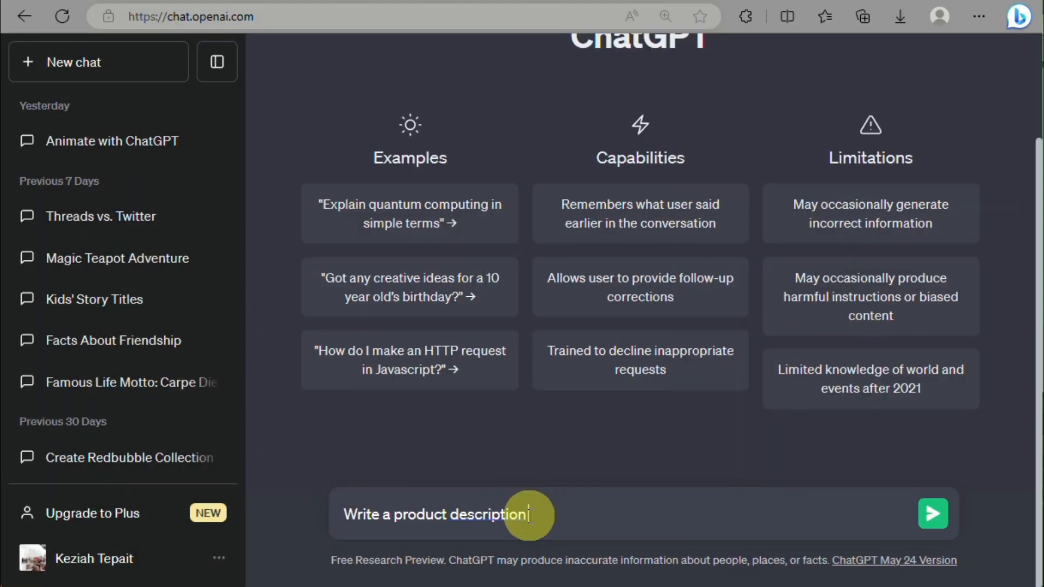
Step: Ask ChatGPT for a product description of a cap with an Aries zodiac sign design
type("for a da")
key("BackSpace")
key("BackSpace")
type("Dad")
key("BackSpace")
key("BackSpace")
key("BackSpace")
type("cap with an")
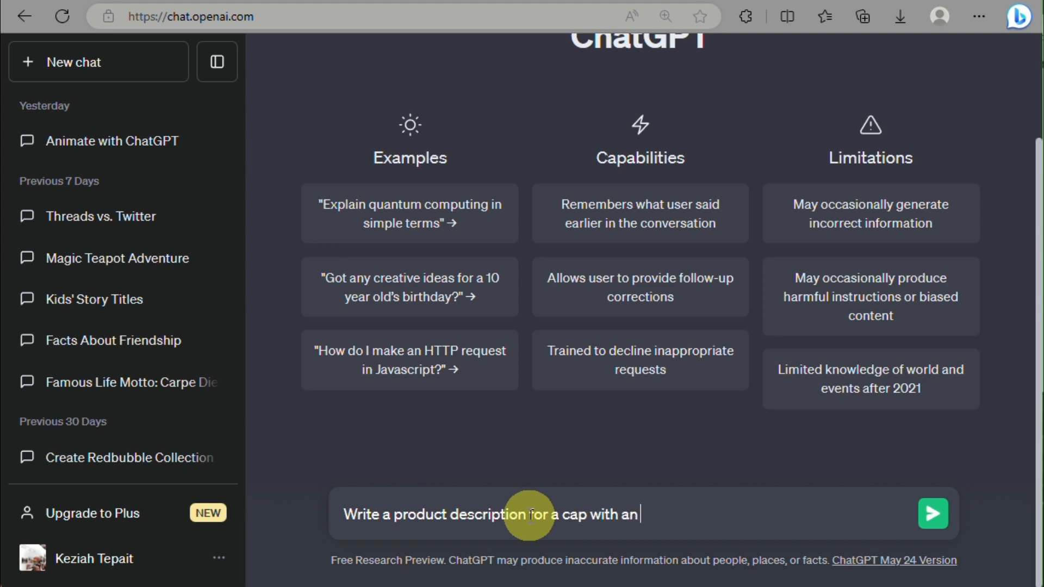
type(" aries zodiac sign de")
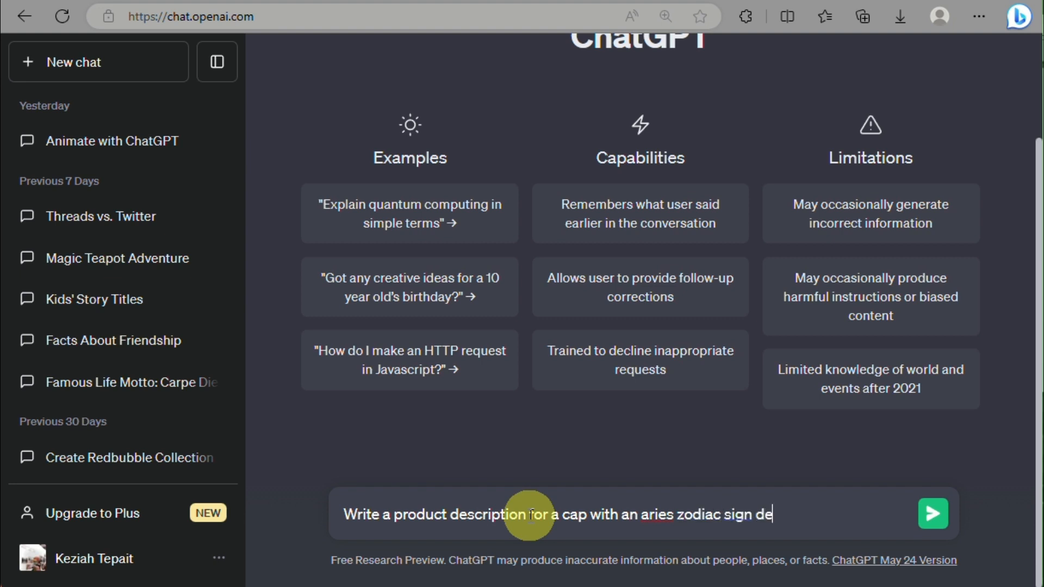
type("sign")
right_click(655, 513)
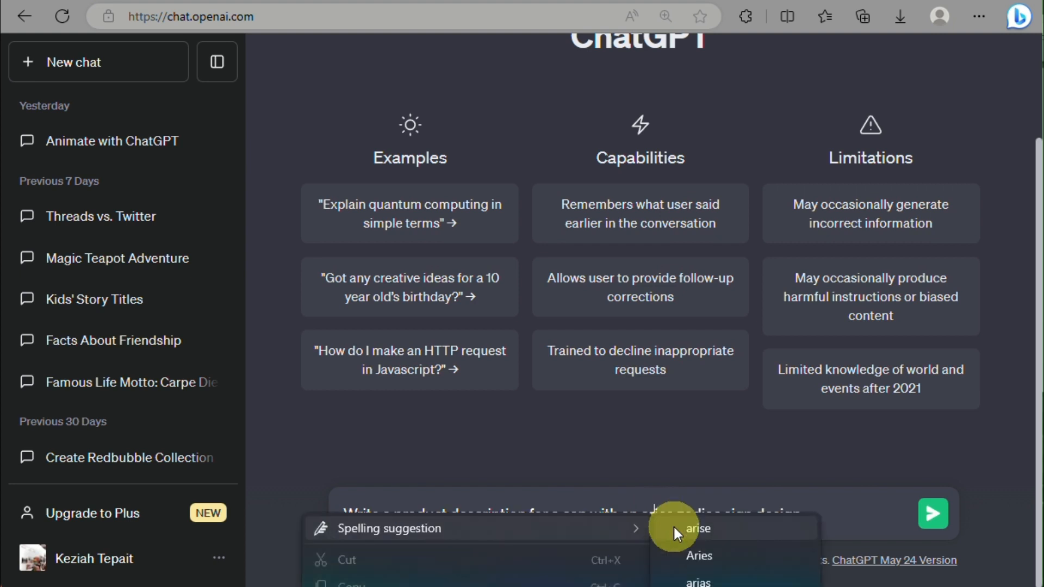
left_click(683, 554)
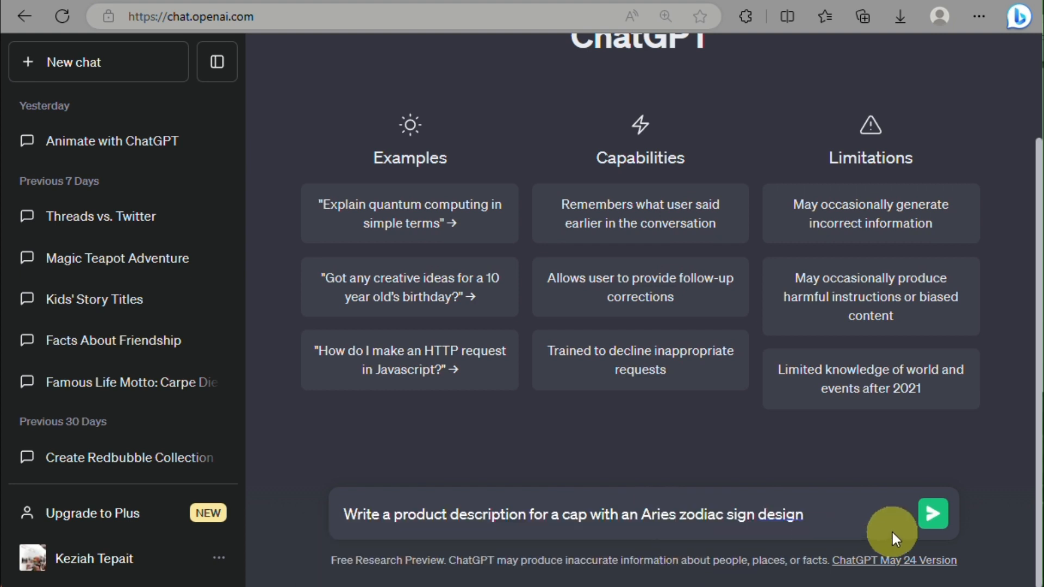
left_click(928, 514)
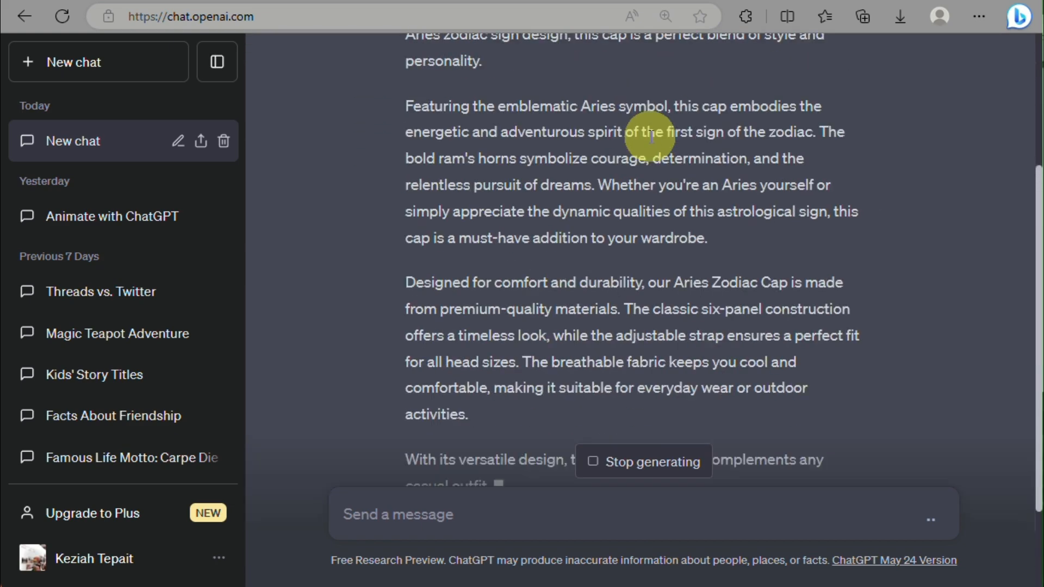
Step: Copy ChatGPT's generated Aries cap description
scroll(650, 136, "up", 2)
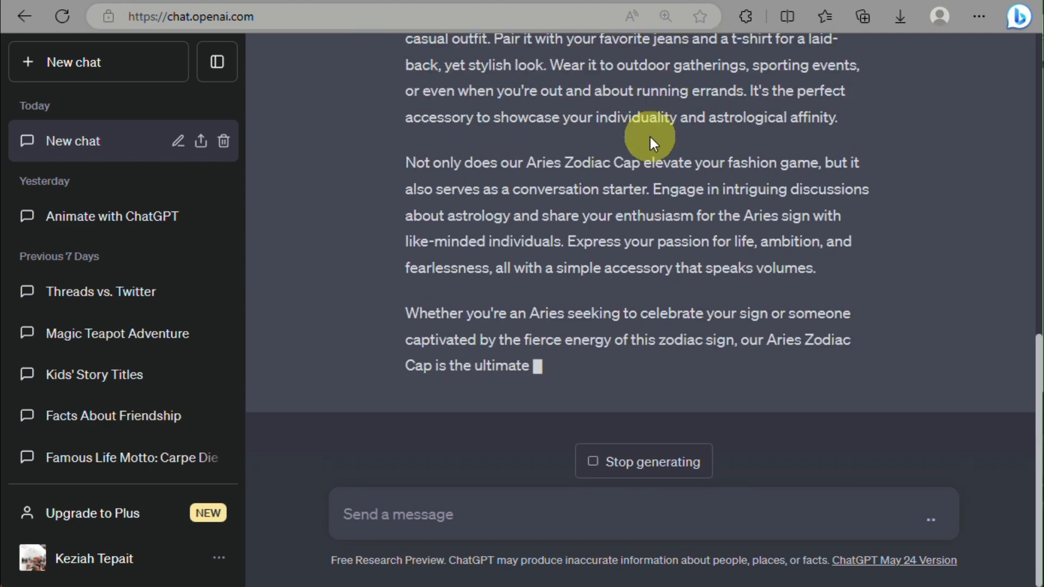
scroll(650, 136, "up", 10)
scroll(559, 212, "down", 12)
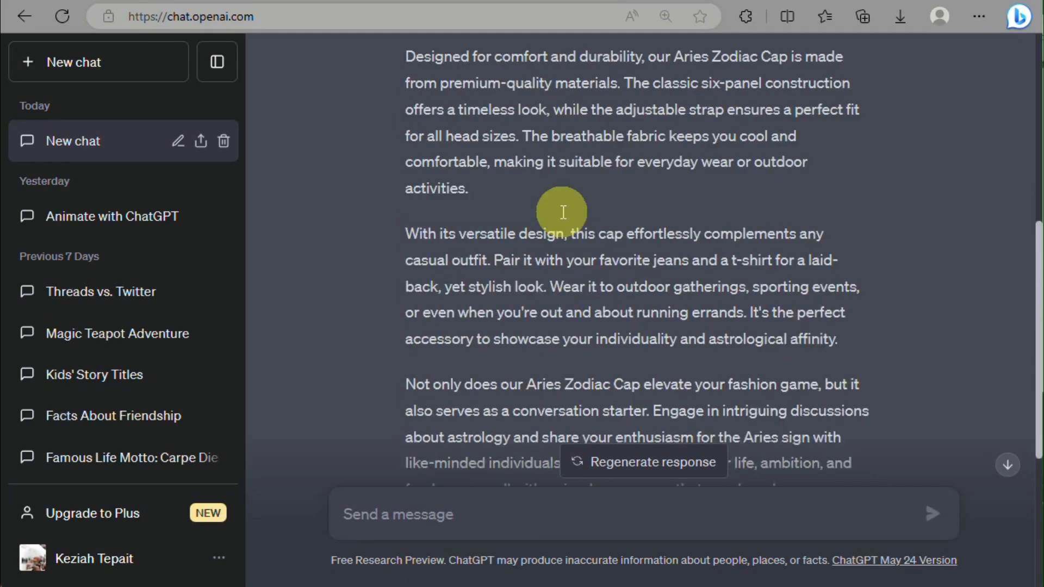
scroll(561, 217, "up", 12)
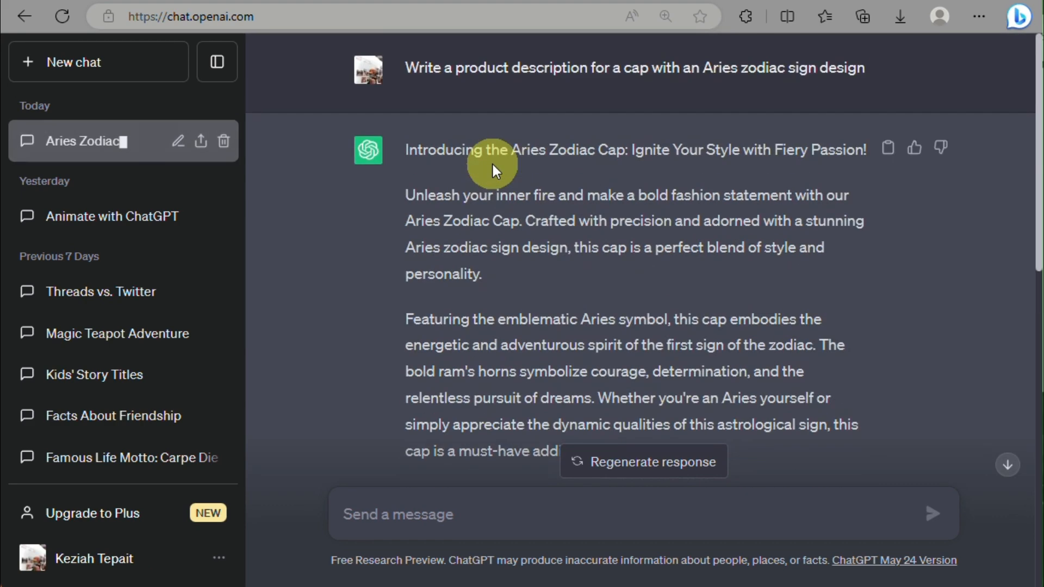
left_click(890, 148)
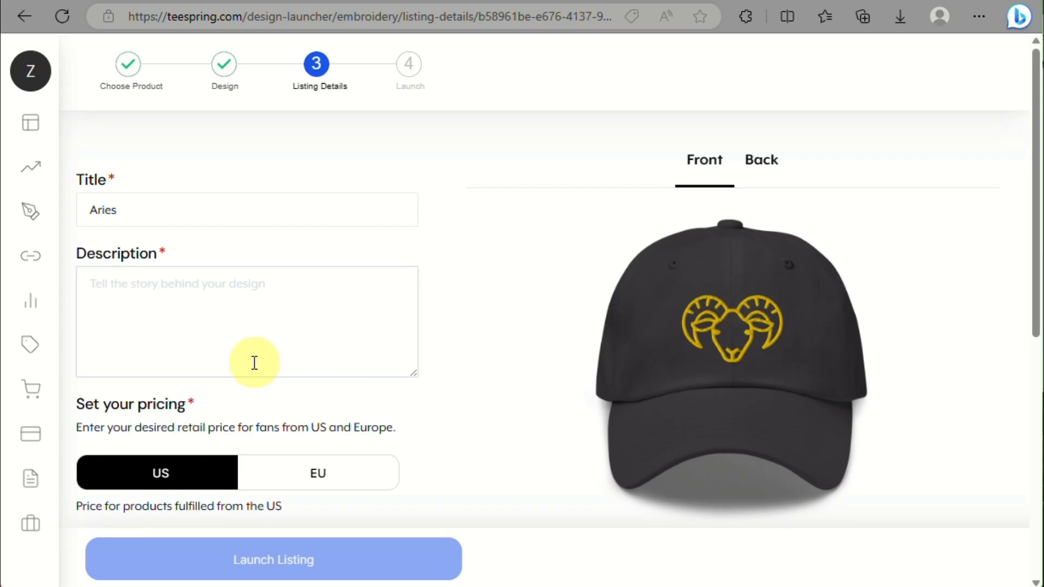
Step: Paste the ChatGPT text into Description and trim it to two paragraphs
left_click(255, 363)
key("ctrl+v")
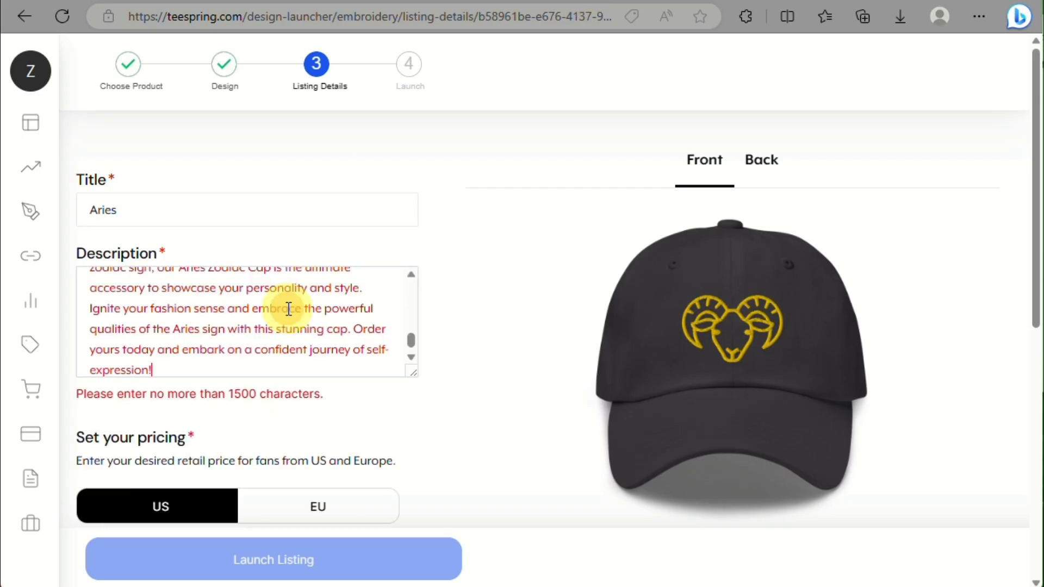
scroll(289, 309, "up", 10)
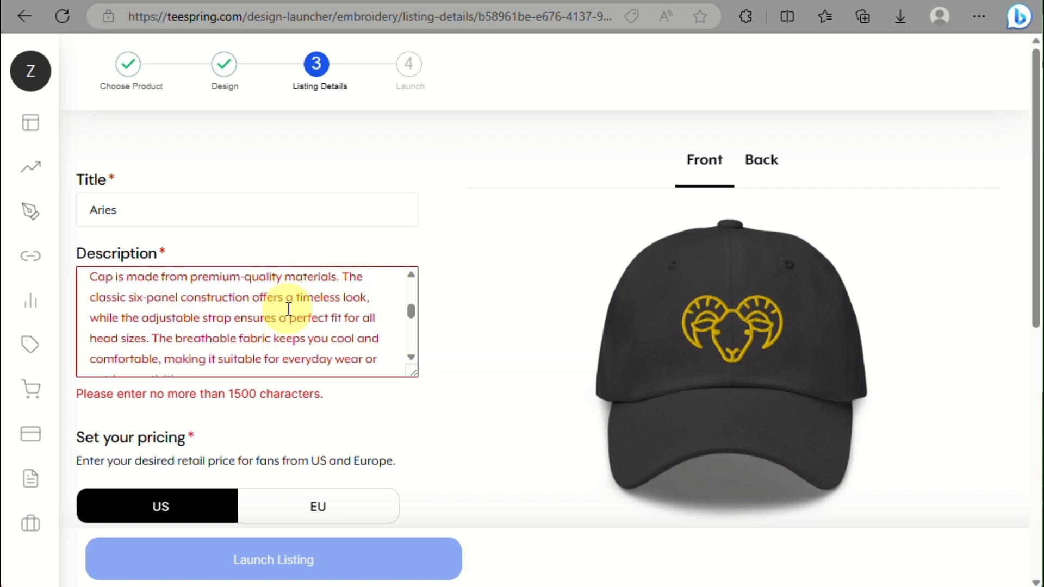
scroll(288, 309, "up", 8)
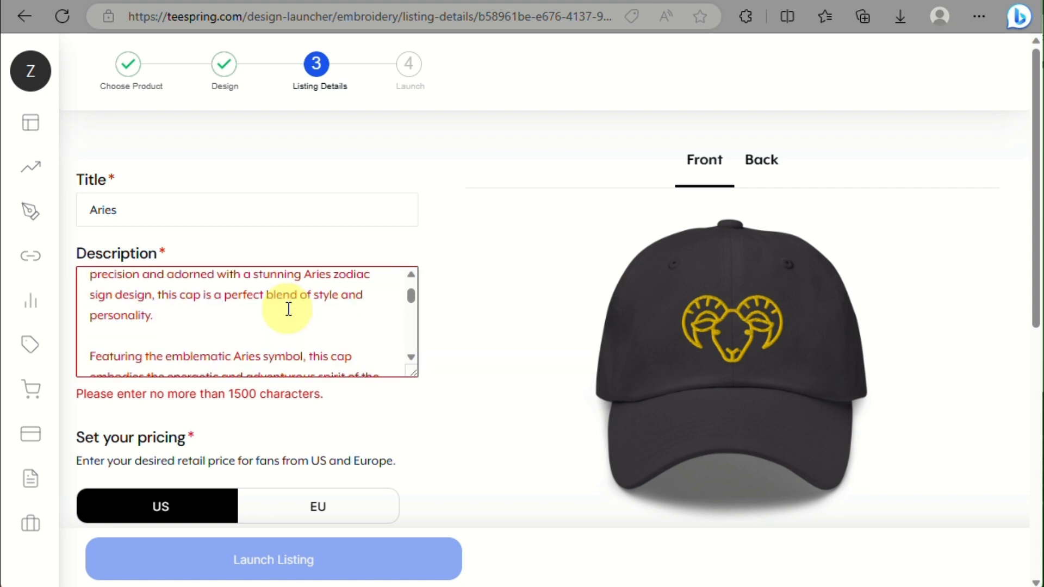
scroll(283, 304, "down", 3)
scroll(271, 313, "up", 2)
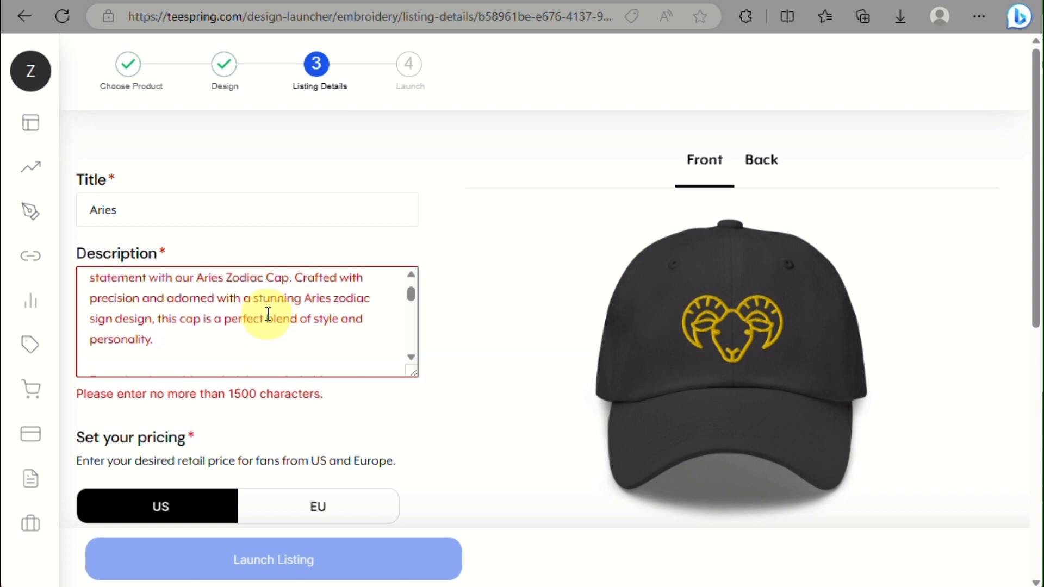
left_click_drag(182, 334, 436, 471)
key("Delete")
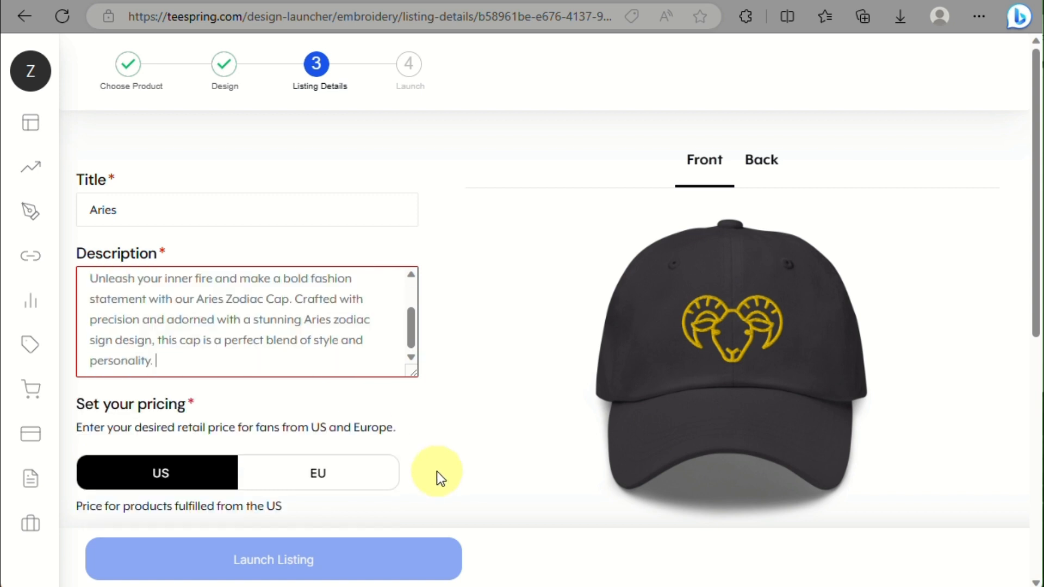
scroll(245, 348, "up", 2)
scroll(235, 344, "down", 2)
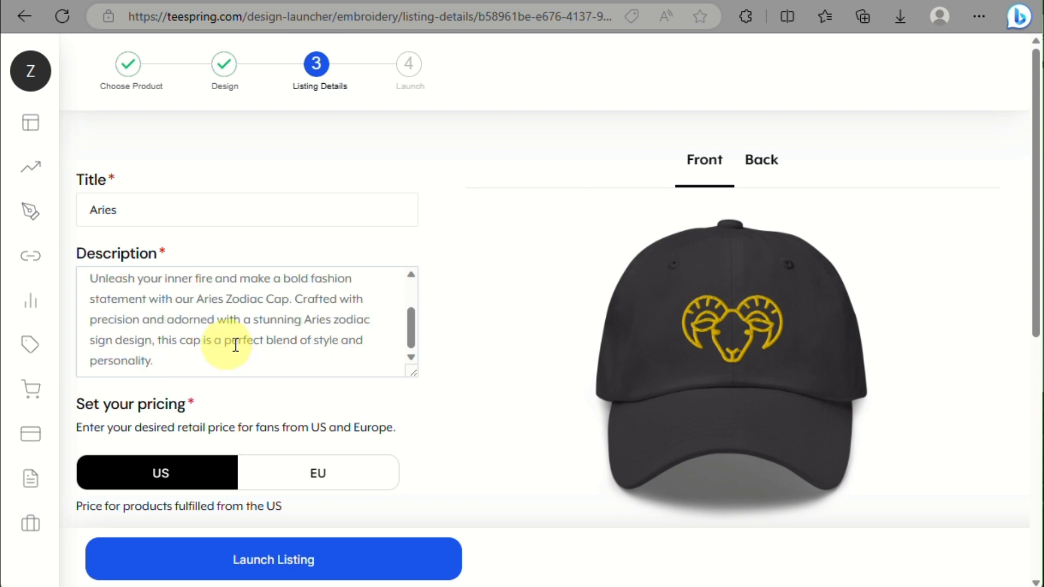
scroll(189, 405, "down", 2)
scroll(218, 397, "down", 3)
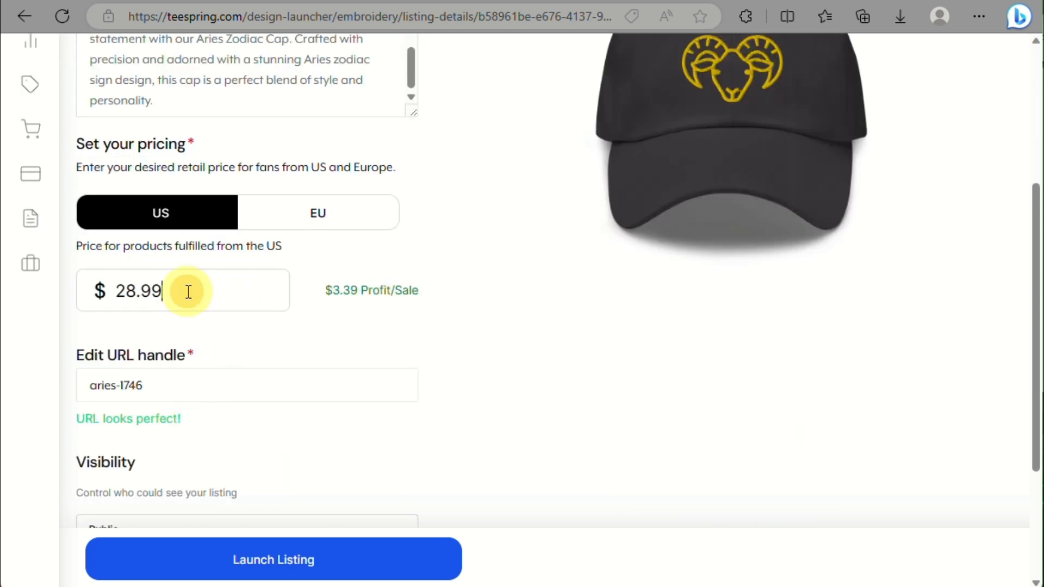
Step: Change the US price from 28.99 to 39.99
left_click_drag(186, 291, 117, 286)
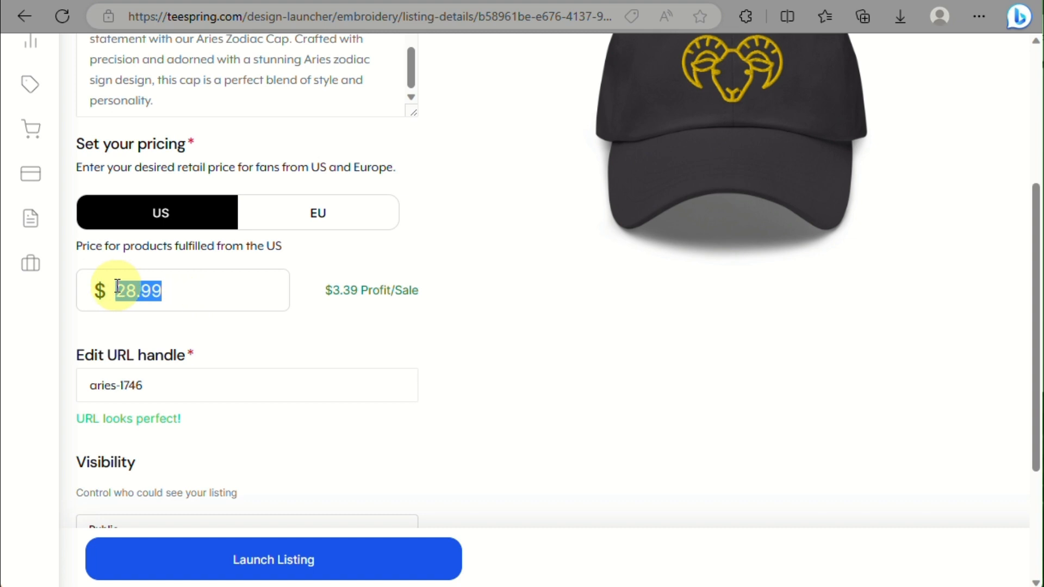
type("39.99")
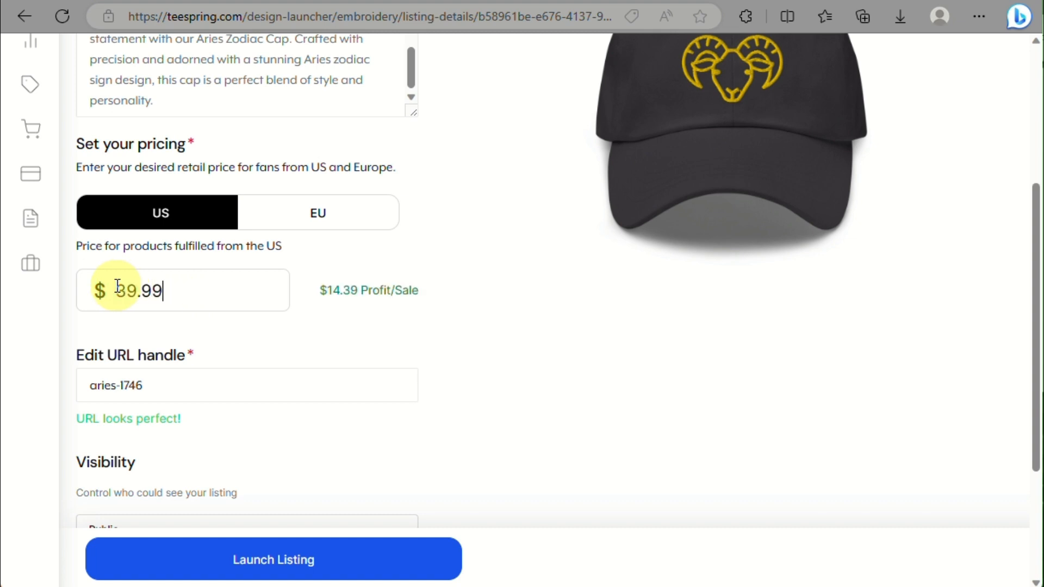
left_click(131, 292)
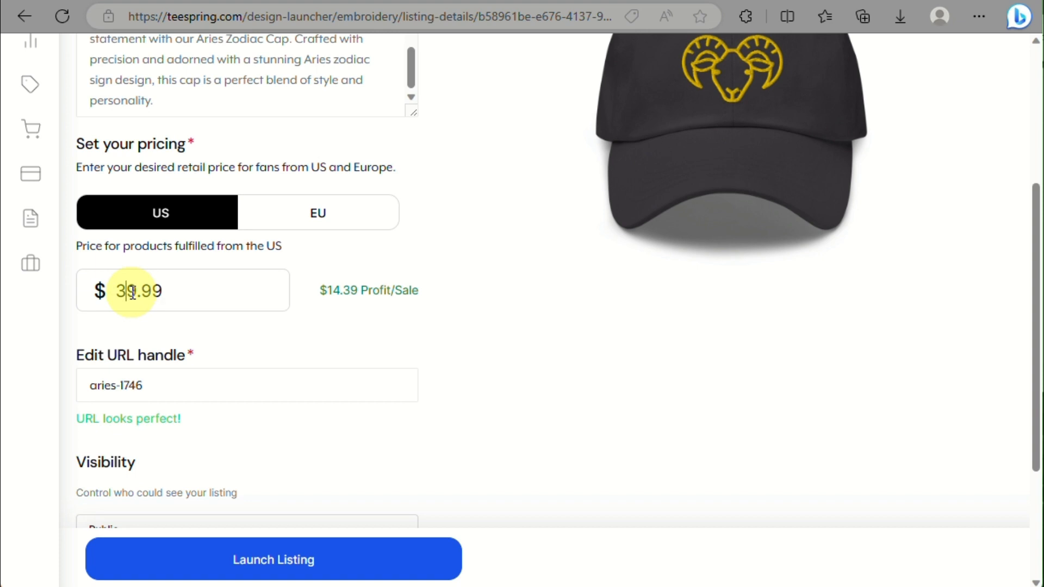
left_click(137, 293)
scroll(137, 292, "down", 2)
scroll(135, 284, "up", 3)
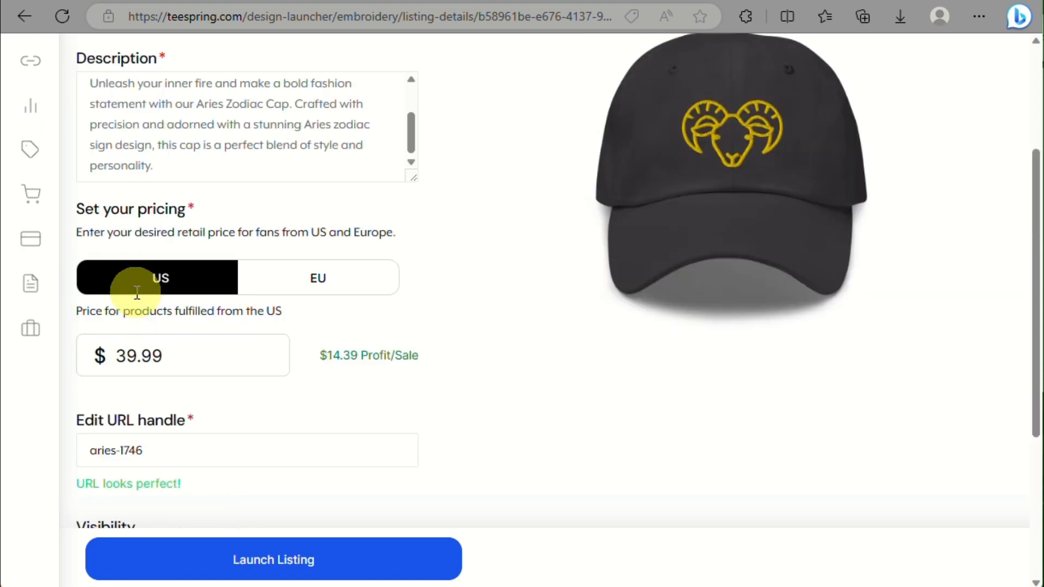
scroll(133, 282, "down", 3)
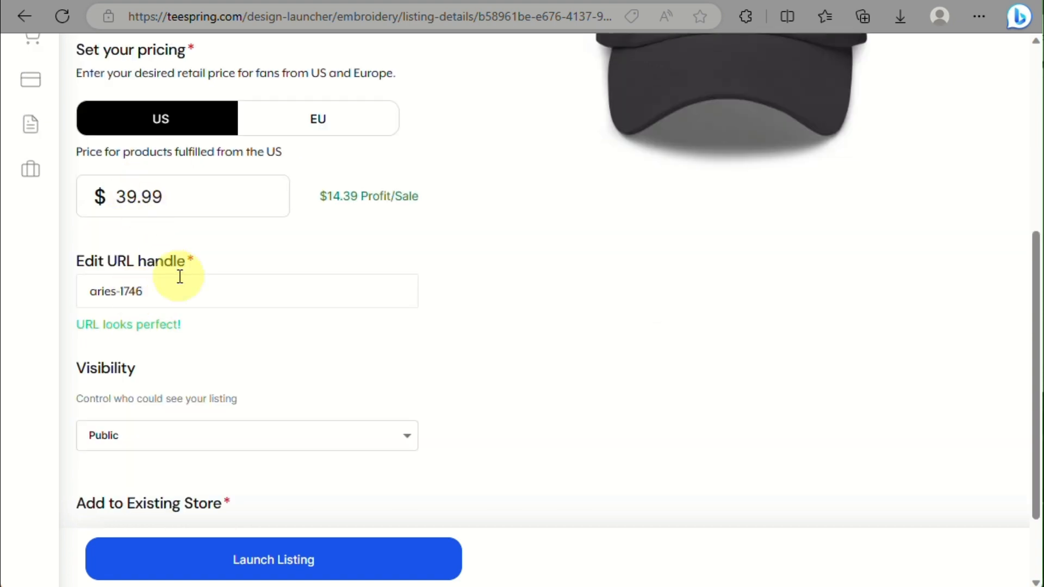
scroll(175, 284, "down", 2)
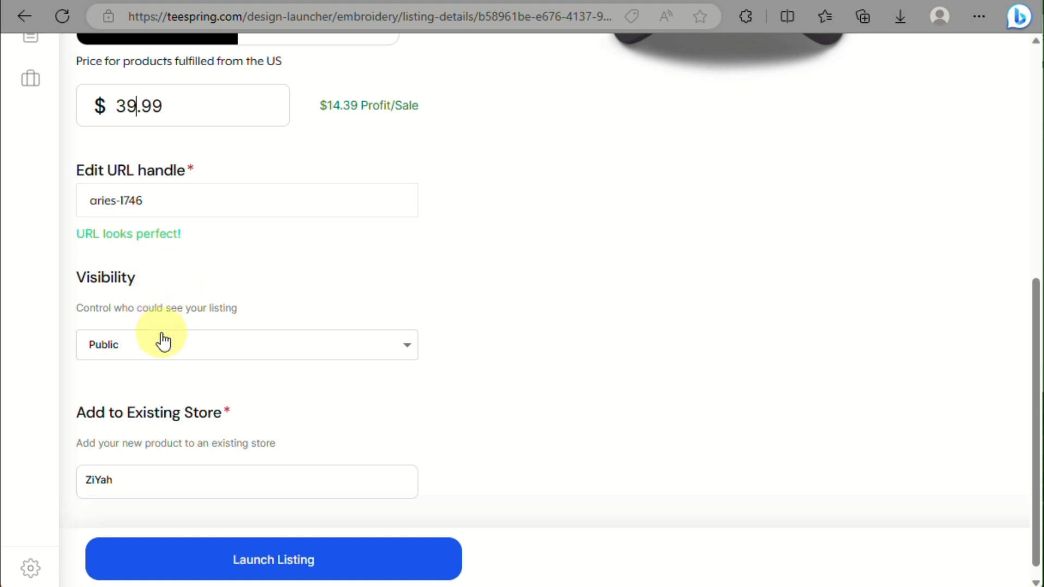
scroll(163, 336, "down", 1)
scroll(164, 356, "up", 1)
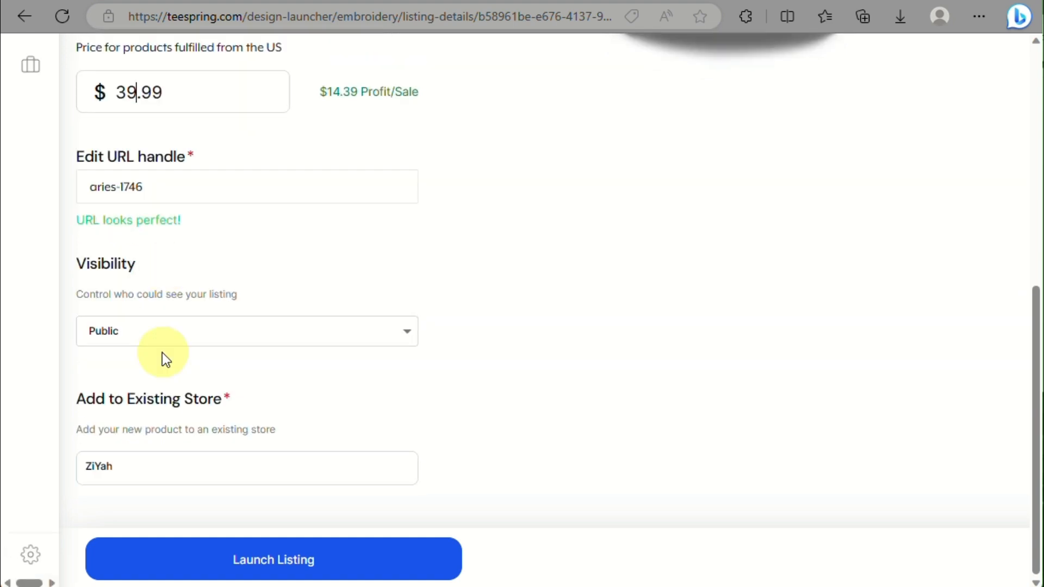
Step: Keep the listing visibility Public and launch the Aries cap listing
left_click(163, 351)
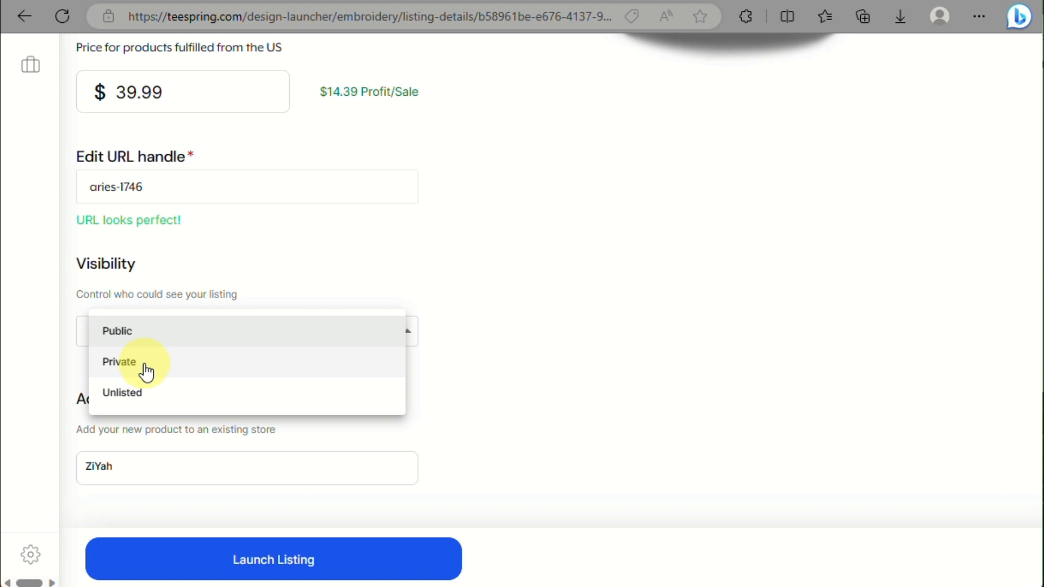
left_click(291, 240)
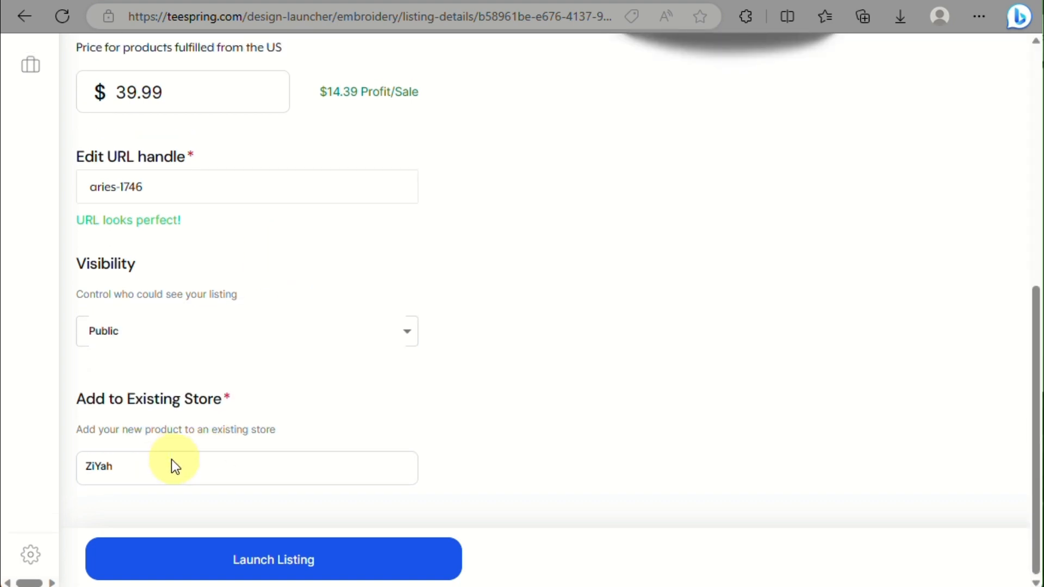
left_click(233, 562)
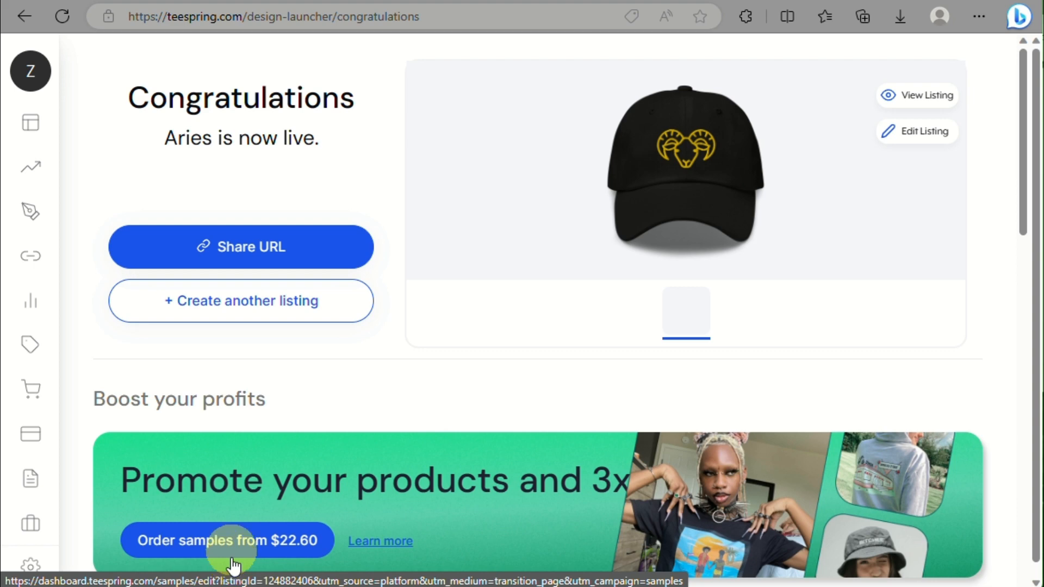
Step: Open the live Aries listing and preview the cap in Dark Grey and Navy, including the back
scroll(540, 312, "up", 1)
scroll(146, 104, "up", 5)
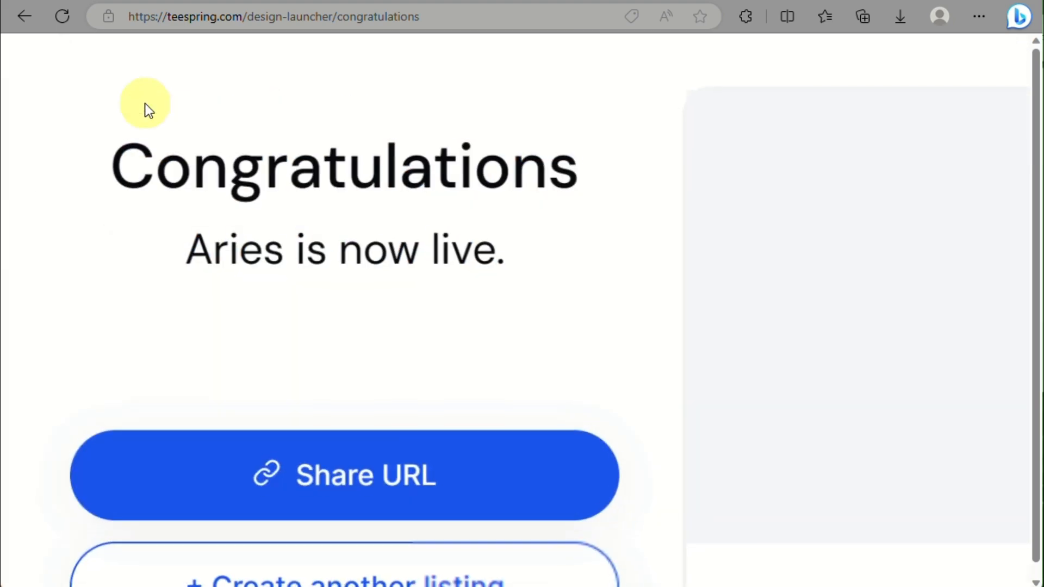
scroll(148, 110, "down", 5)
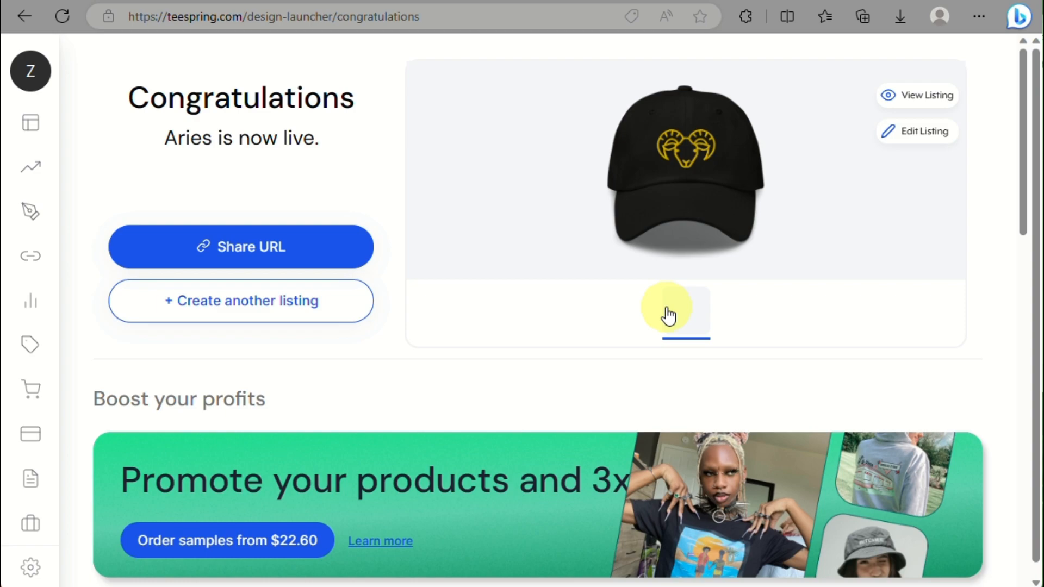
left_click(897, 93)
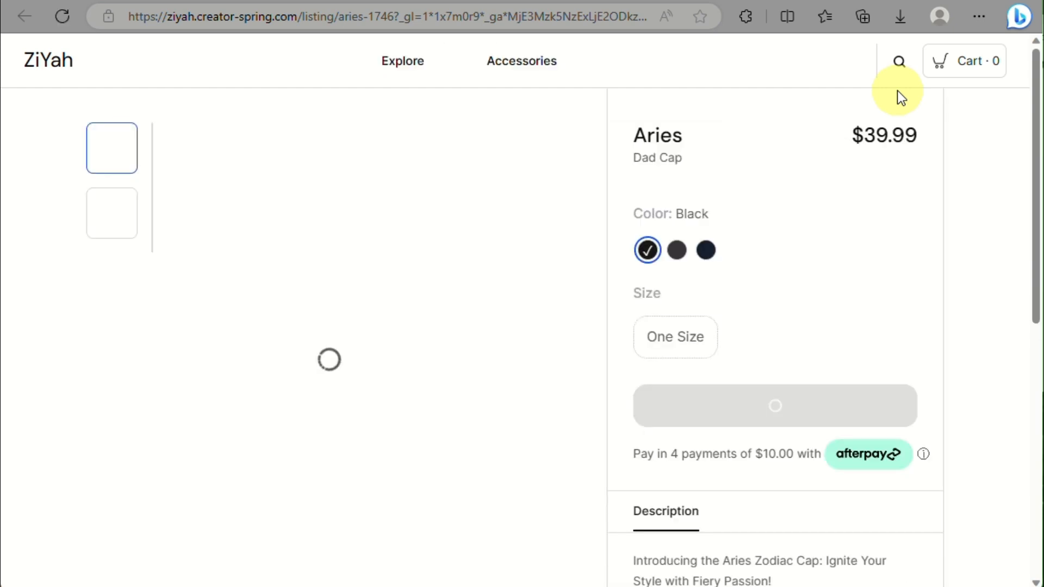
left_click(677, 251)
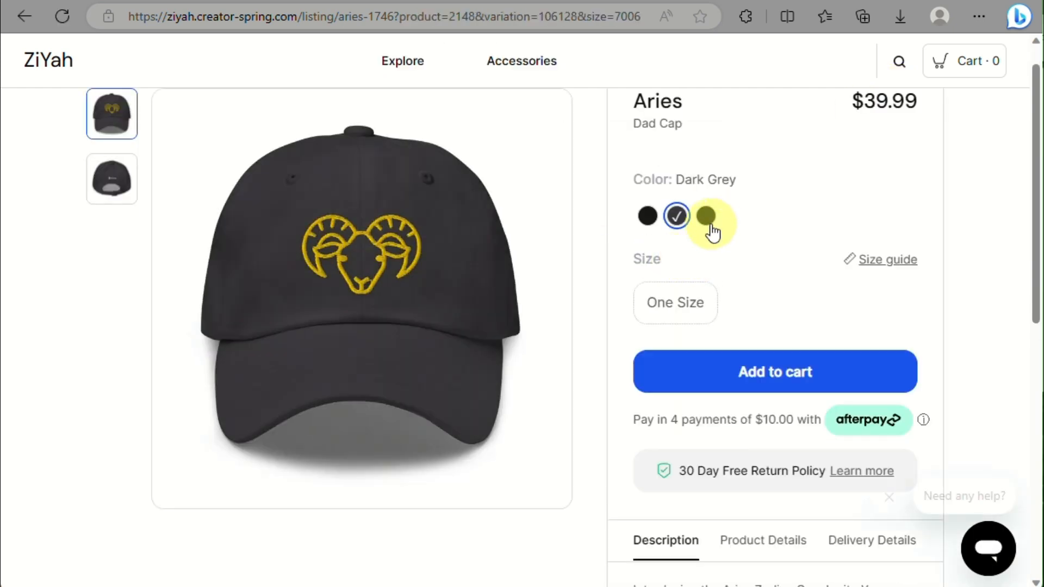
left_click(707, 217)
left_click(99, 188)
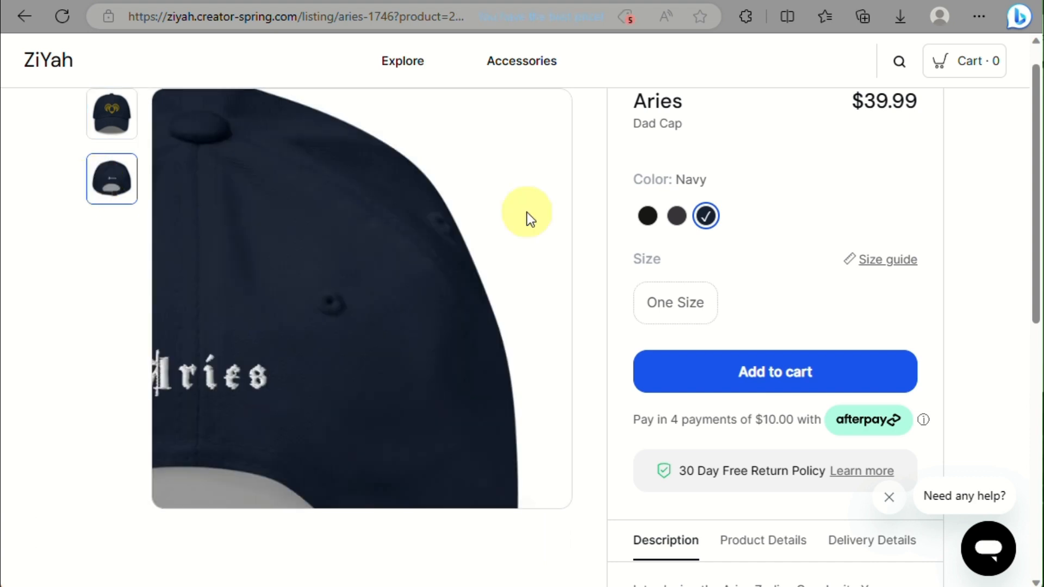
Step: Review the cap's product details and delivery and return information
scroll(756, 288, "down", 10)
scroll(758, 283, "up", 3)
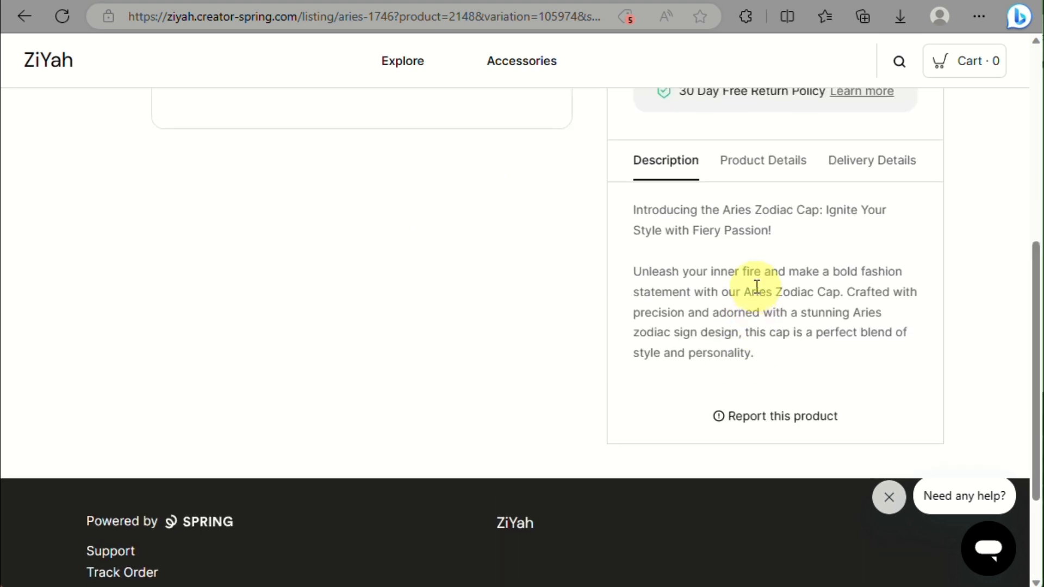
left_click(775, 172)
left_click(856, 172)
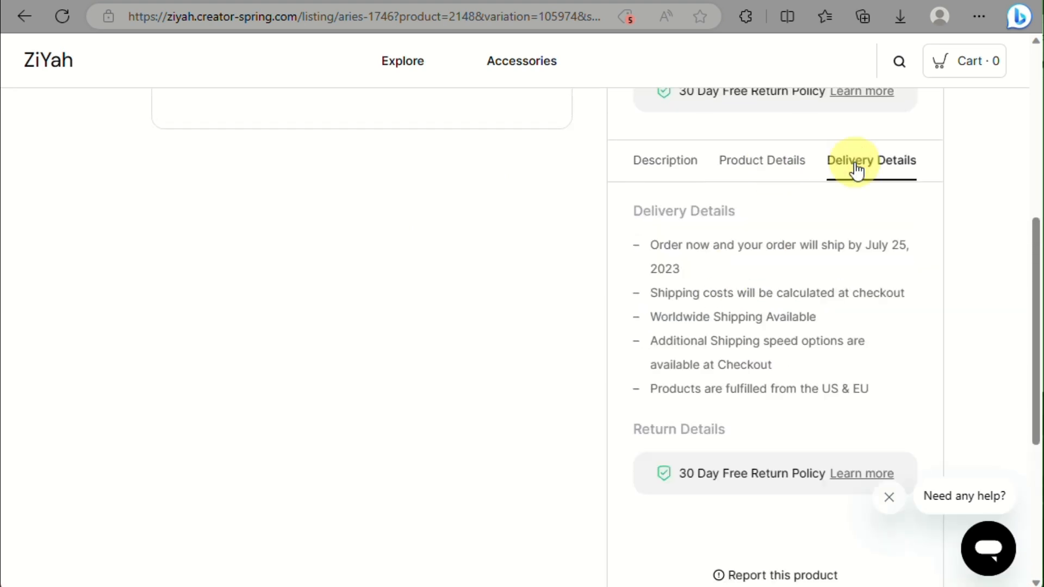
scroll(764, 250, "up", 8)
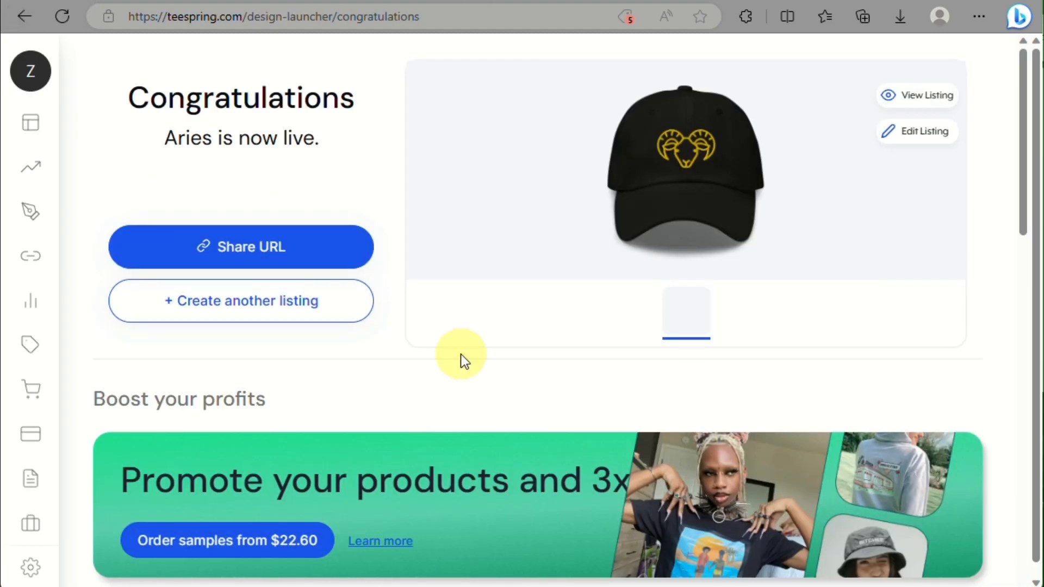
scroll(461, 354, "down", 7)
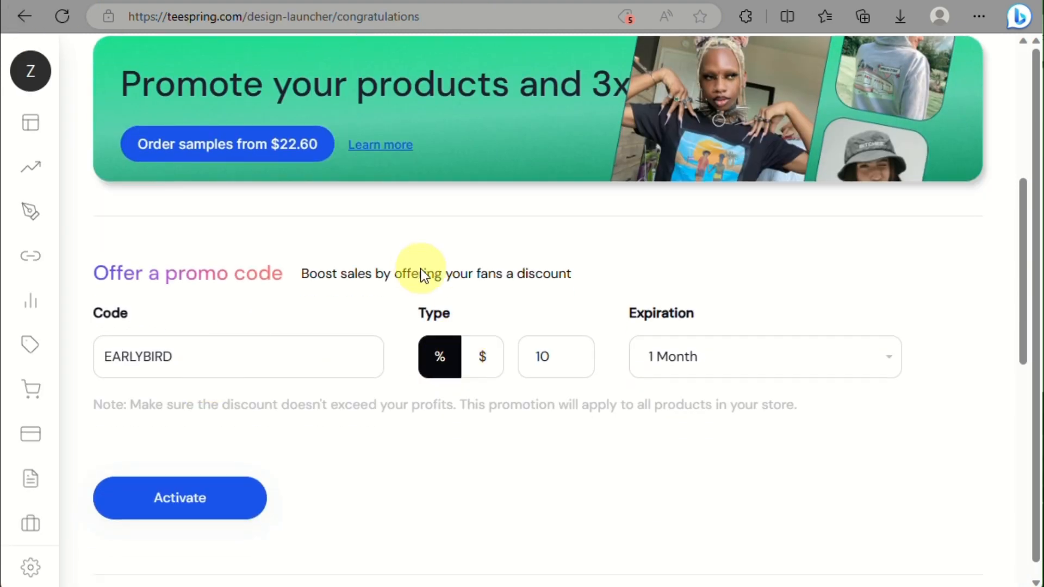
Step: Replace the EARLYBIRD promo code with ARIES in capitals
scroll(207, 355, "up", 3)
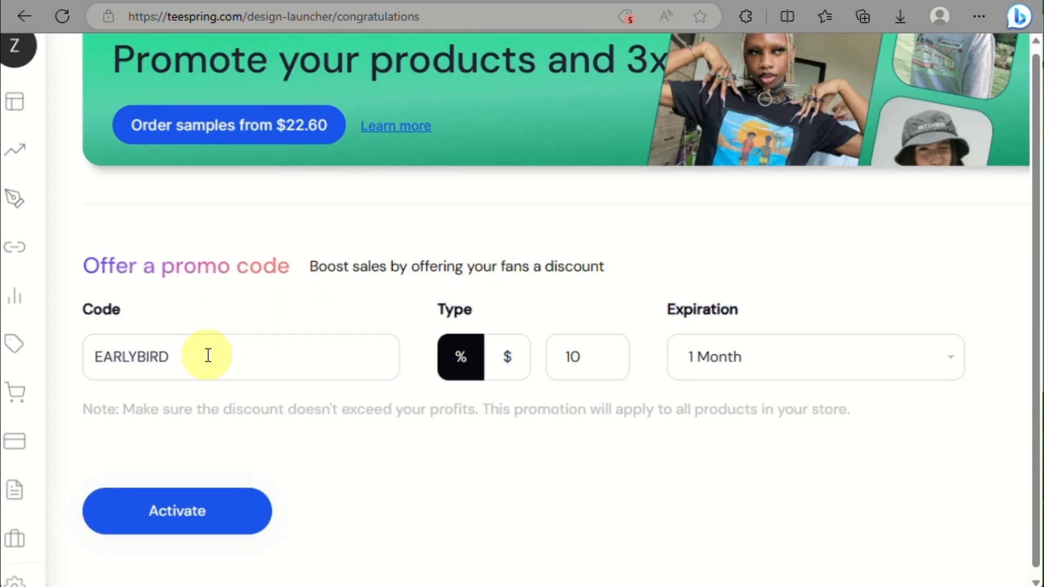
left_click(208, 355)
key("ctrl+a")
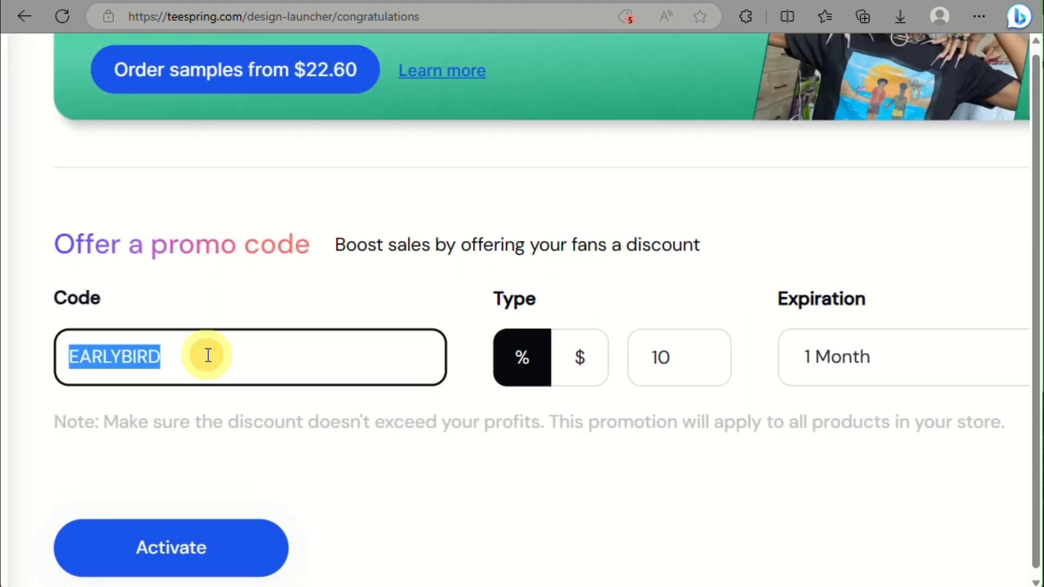
type("Aries")
key("BackSpace")
key("BackSpace")
key("BackSpace")
key("BackSpace")
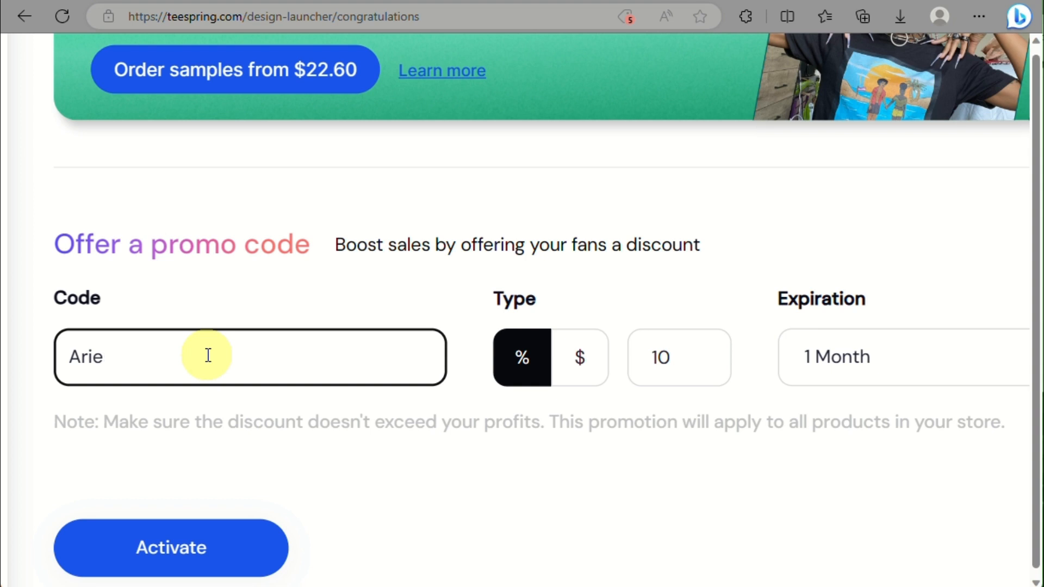
type("RIes")
key("BackSpace")
key("BackSpace")
type("ES")
Step: Keep the 10% discount, extend the code to ARIESDSCNT and activate it
left_click(671, 348)
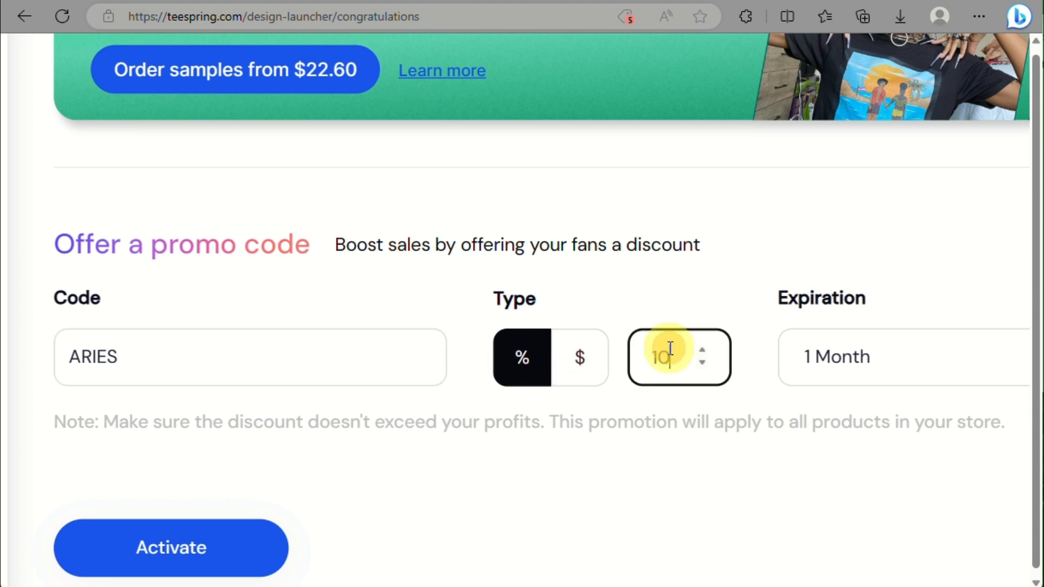
scroll(671, 348, "right", 3)
scroll(448, 378, "down", 3)
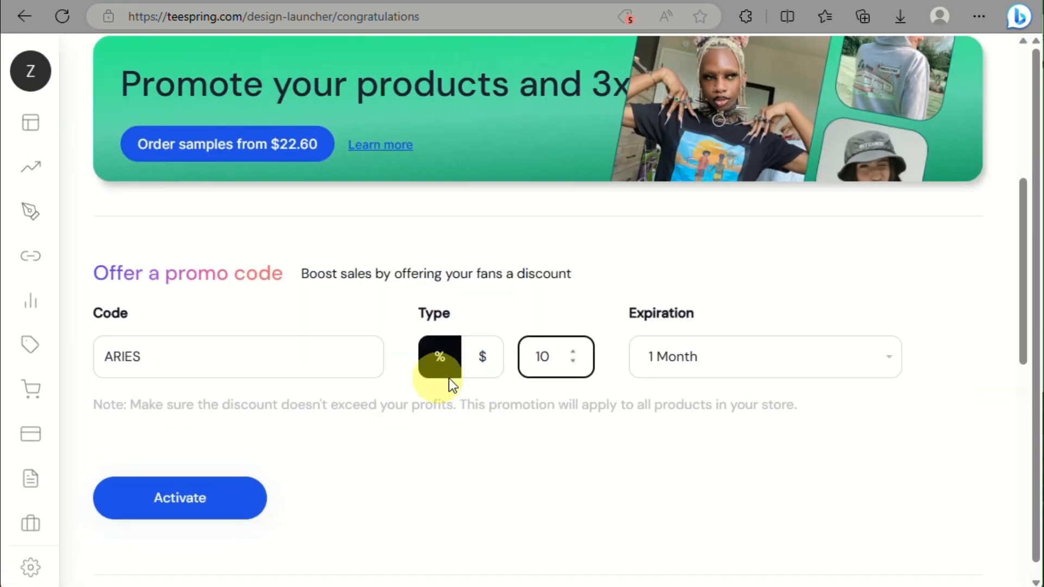
left_click(161, 365)
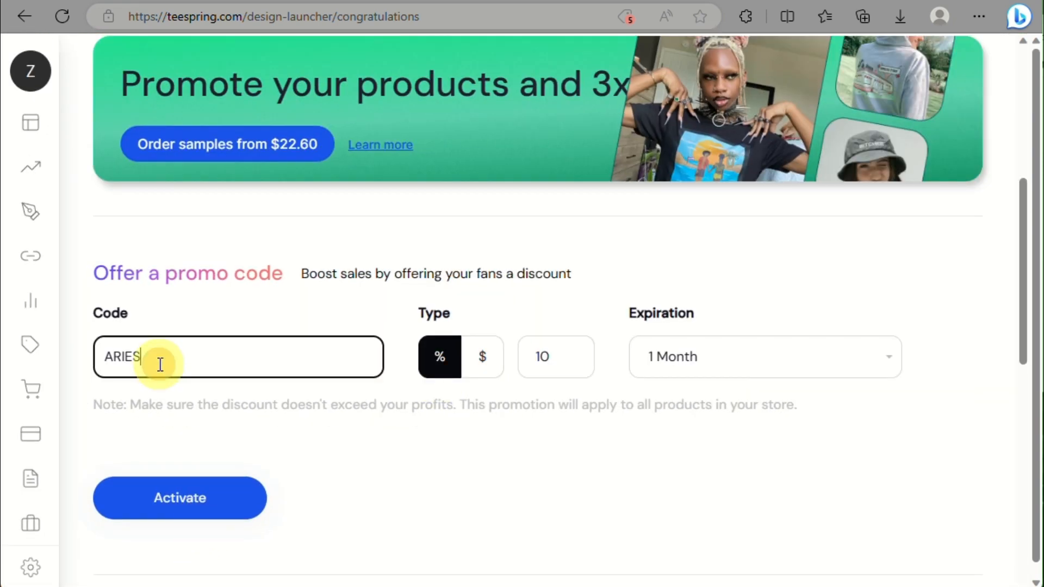
type("DSCNT")
left_click(240, 488)
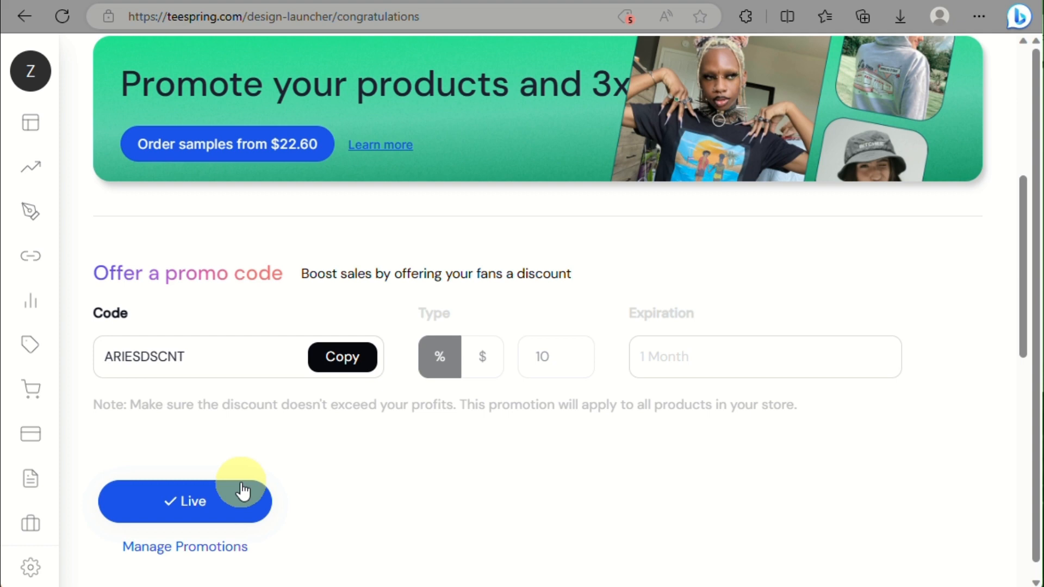
scroll(226, 506, "down", 3)
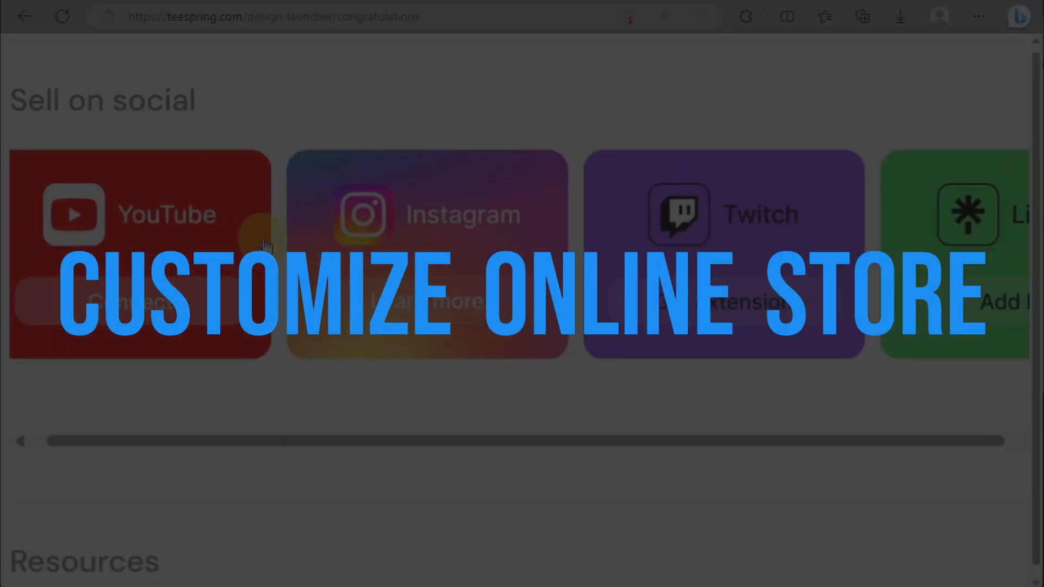
Step: Go to the dashboard home and open the ZiYah store's management page
scroll(265, 245, "right", 10)
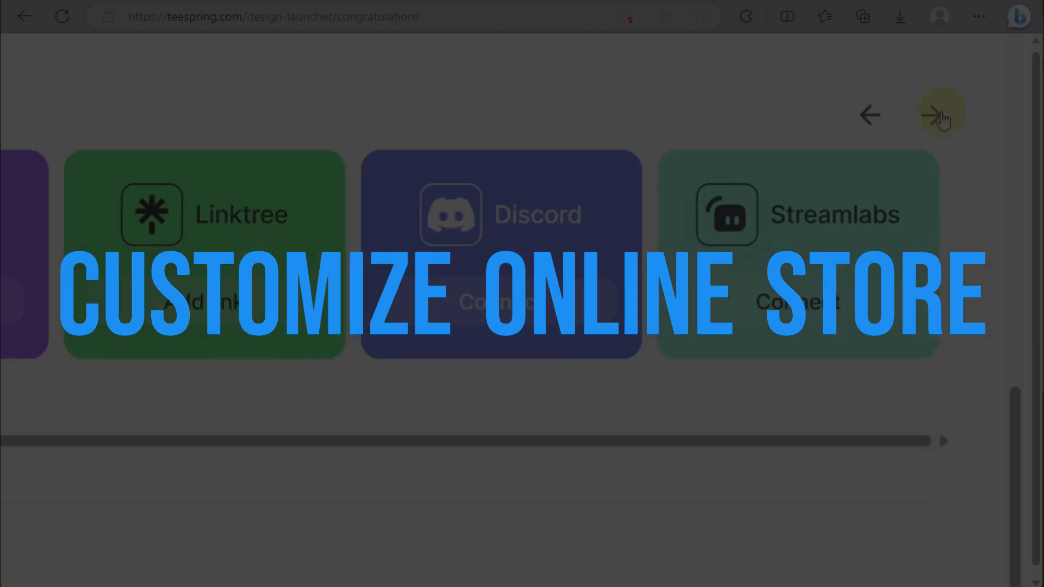
scroll(942, 120, "down", 3)
scroll(308, 265, "down", 4)
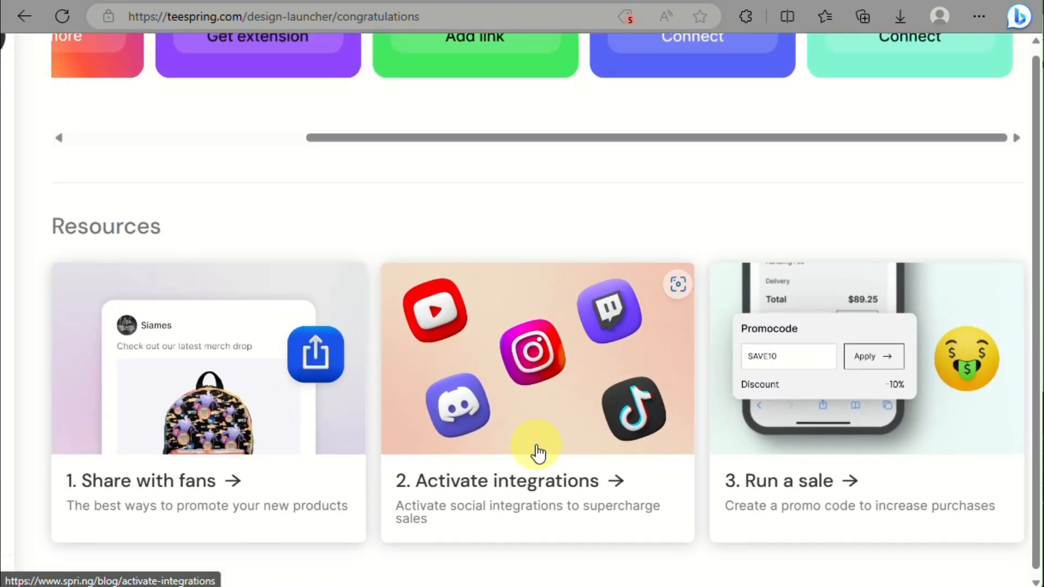
mouse_move(36, 104)
left_click(66, 128)
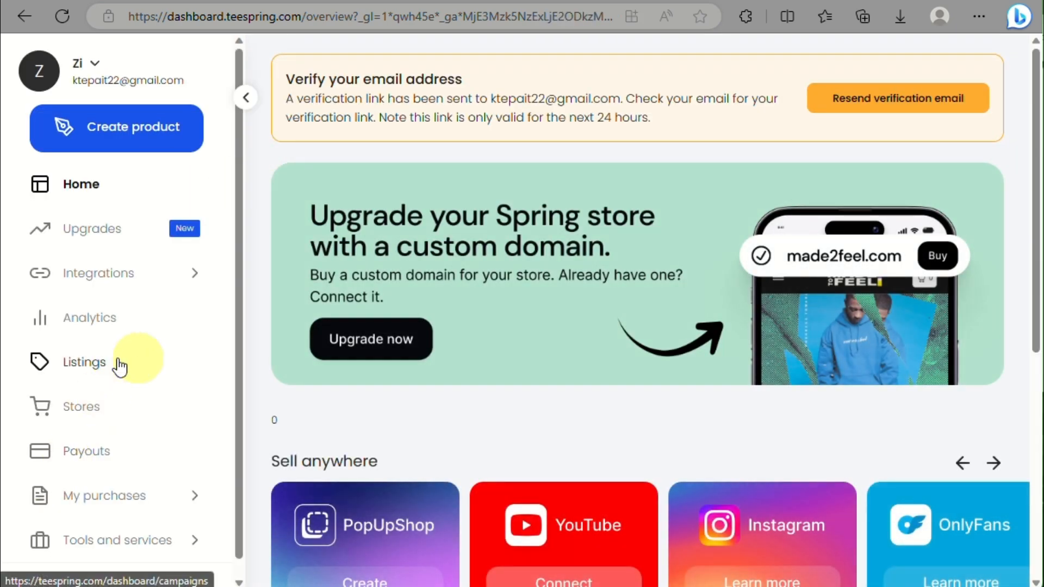
scroll(466, 459, "down", 7)
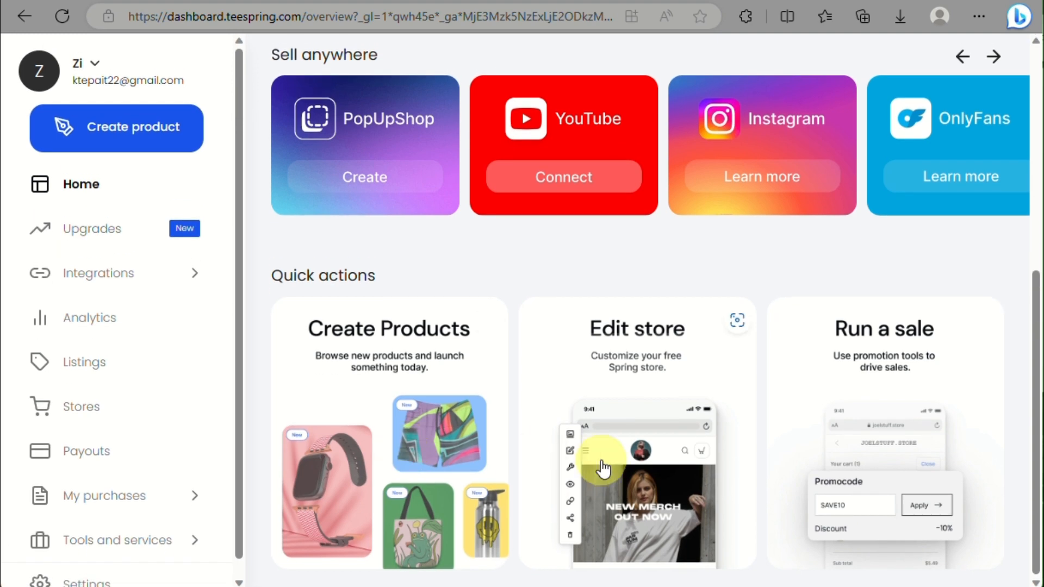
left_click(603, 469)
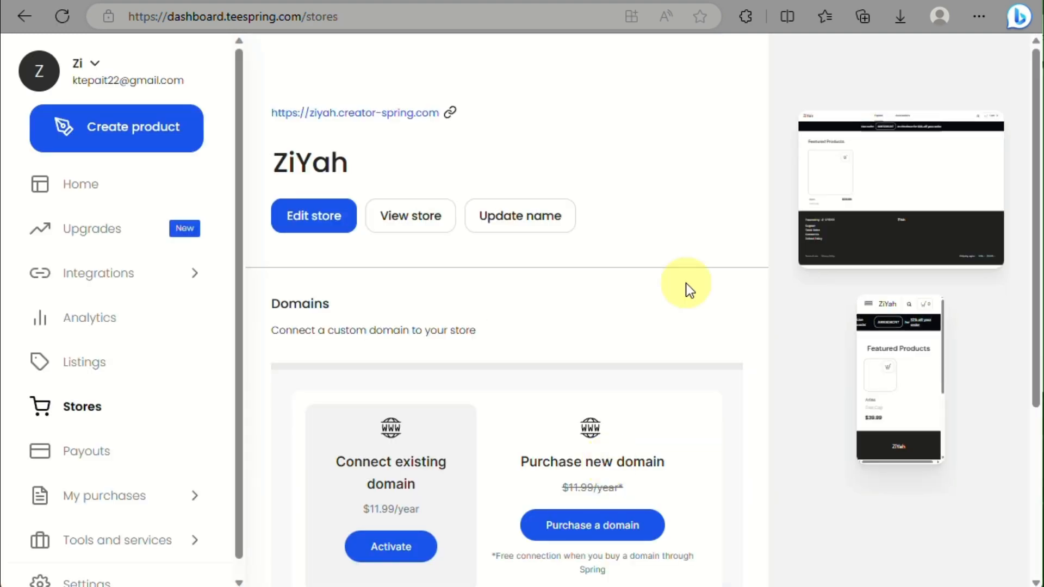
Step: Open the ZiYah store editor from the Stores page
scroll(919, 213, "up", 3)
scroll(919, 213, "down", 3)
scroll(676, 339, "down", 1)
scroll(676, 343, "down", 4)
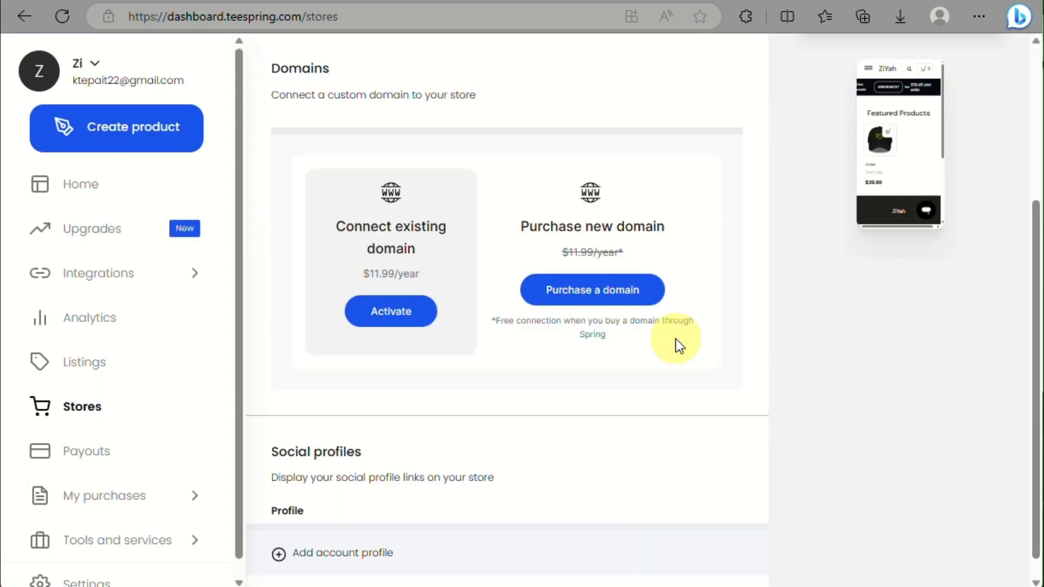
scroll(676, 343, "up", 5)
left_click(342, 220)
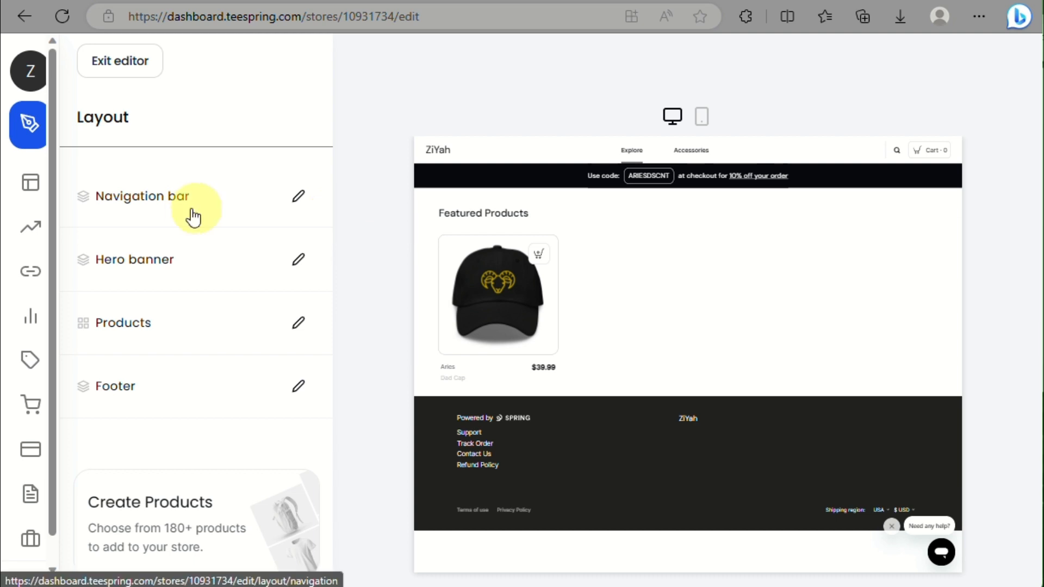
Step: Open the navigation bar's background colour picker, try a yellow hue, then go to Color Hunt
left_click(300, 202)
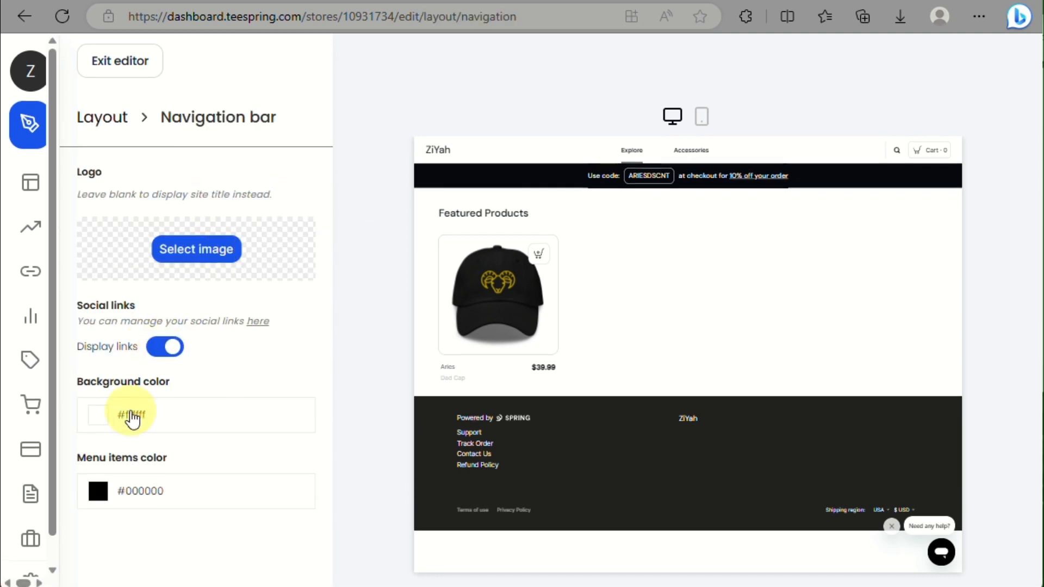
left_click(130, 416)
scroll(132, 423, "down", 2)
left_click(138, 510)
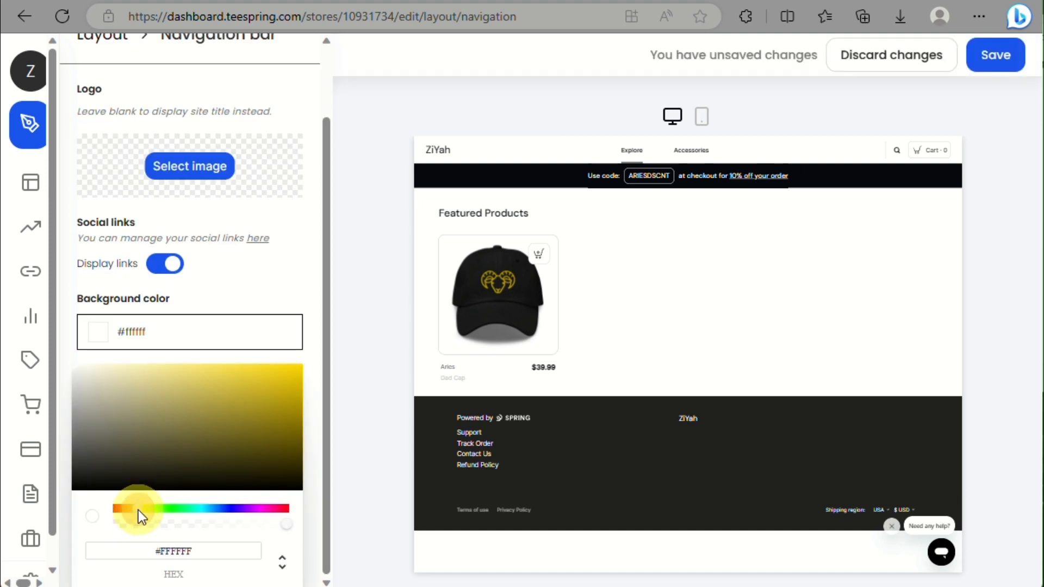
left_click(82, 342)
left_click_drag(130, 362, 101, 411)
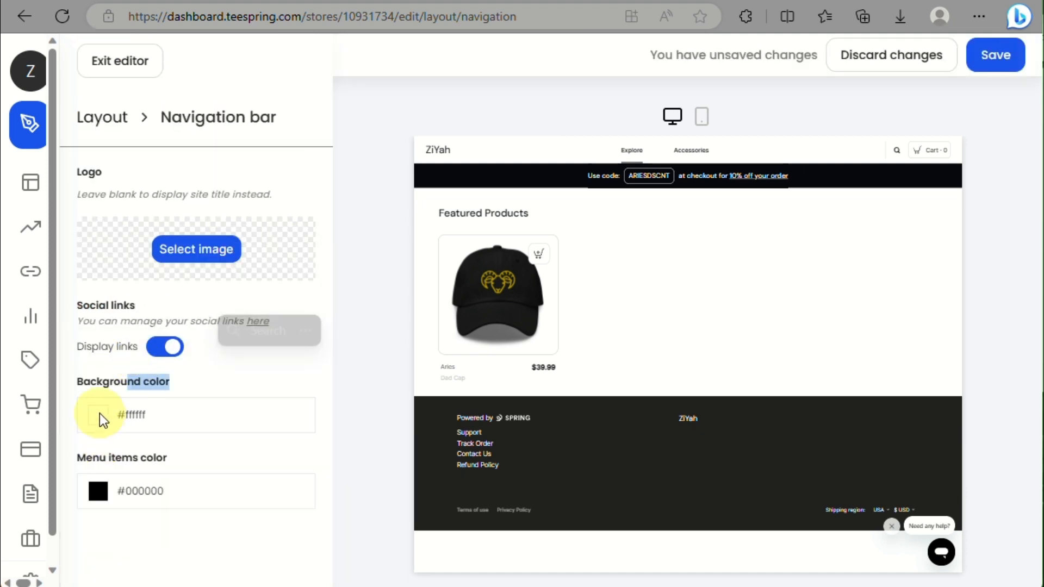
left_click(99, 415)
left_click(109, 1)
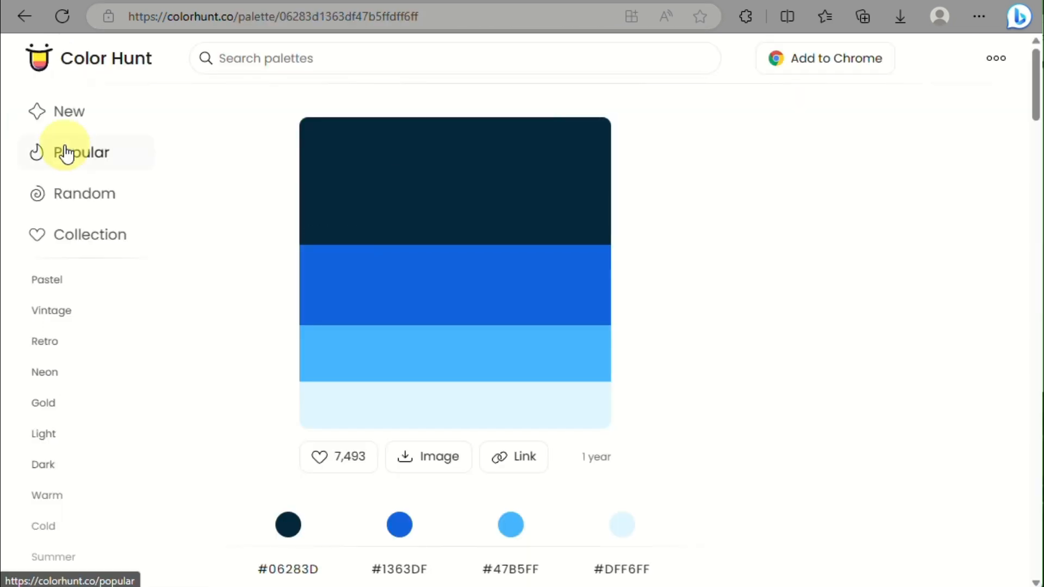
Step: Find the newest navy-and-teal Color Hunt palette (#071952 to #97FEED), then reopen the navigation bar background colours
left_click(74, 117)
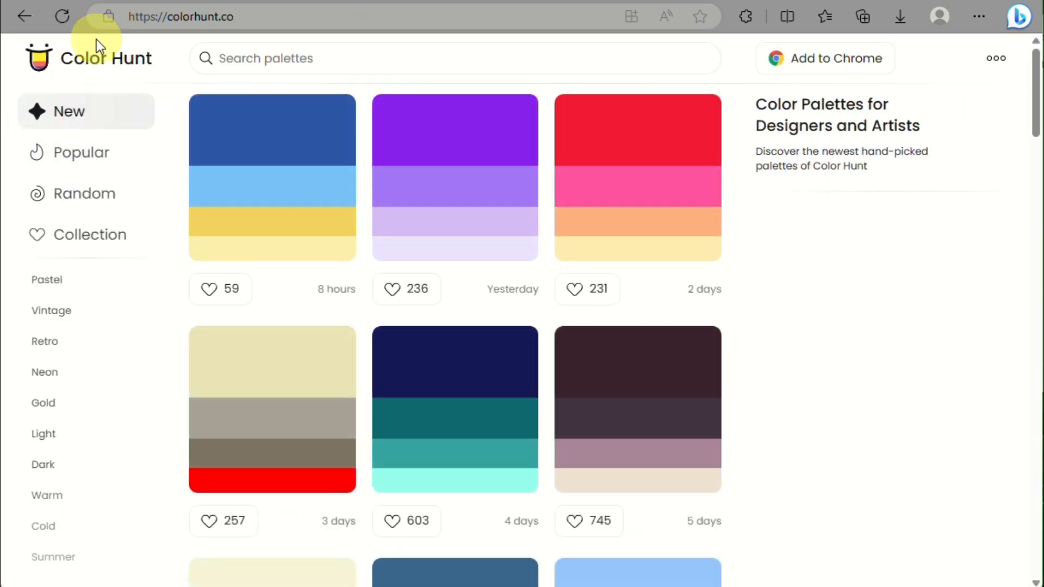
scroll(428, 349, "down", 4)
scroll(428, 349, "down", 7)
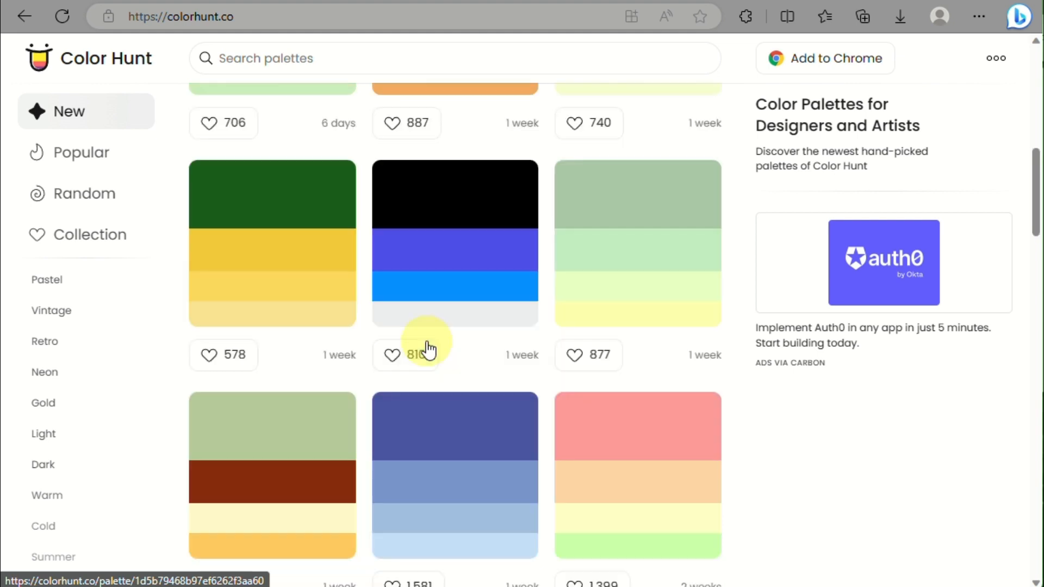
scroll(427, 349, "up", 10)
left_click(462, 288)
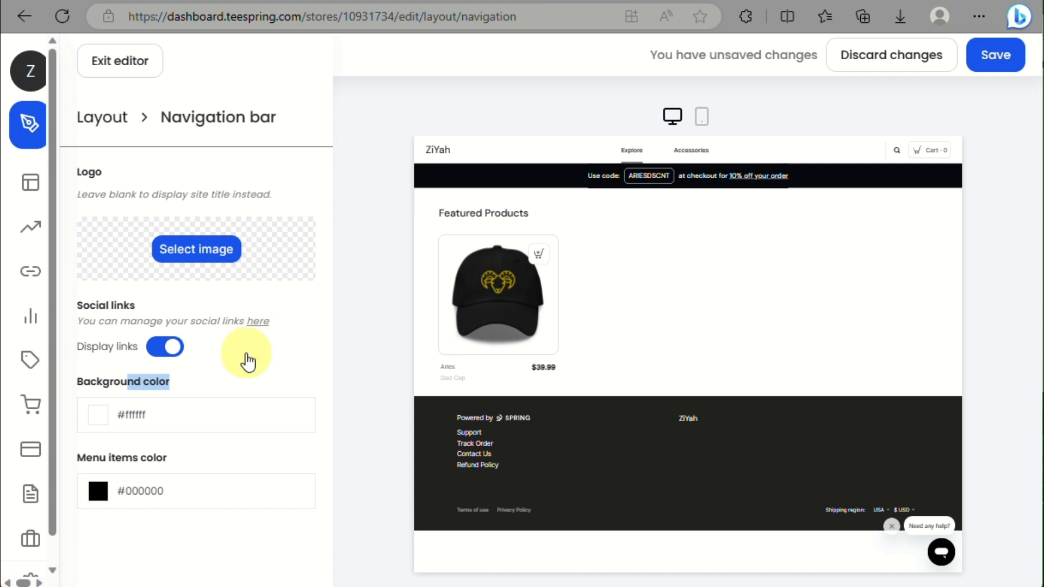
left_click(140, 420)
left_click(162, 422)
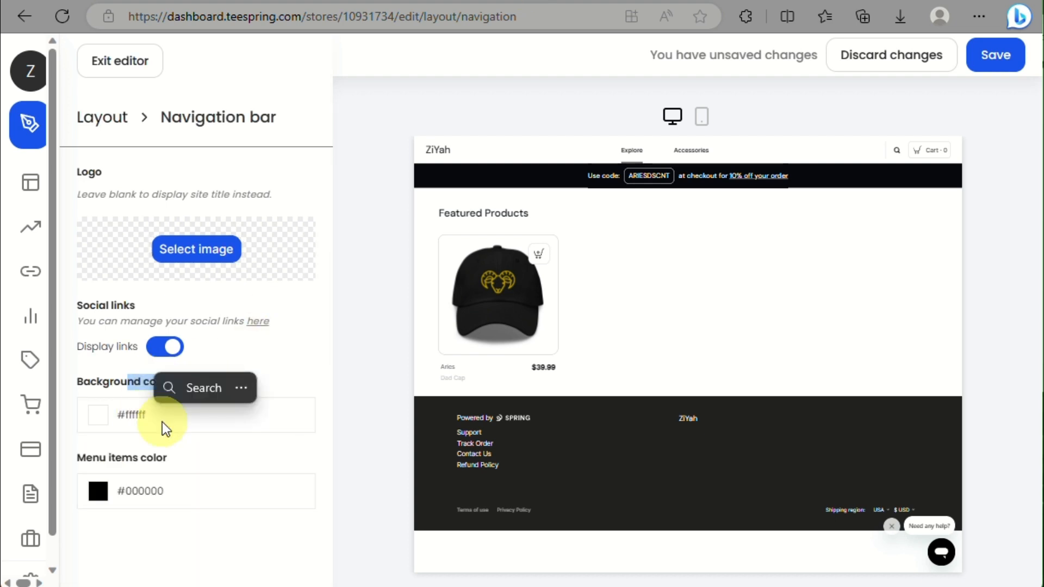
Step: Set the navigation bar background colour to navy #071952
left_click(162, 422)
scroll(162, 422, "down", 2)
left_click(198, 553)
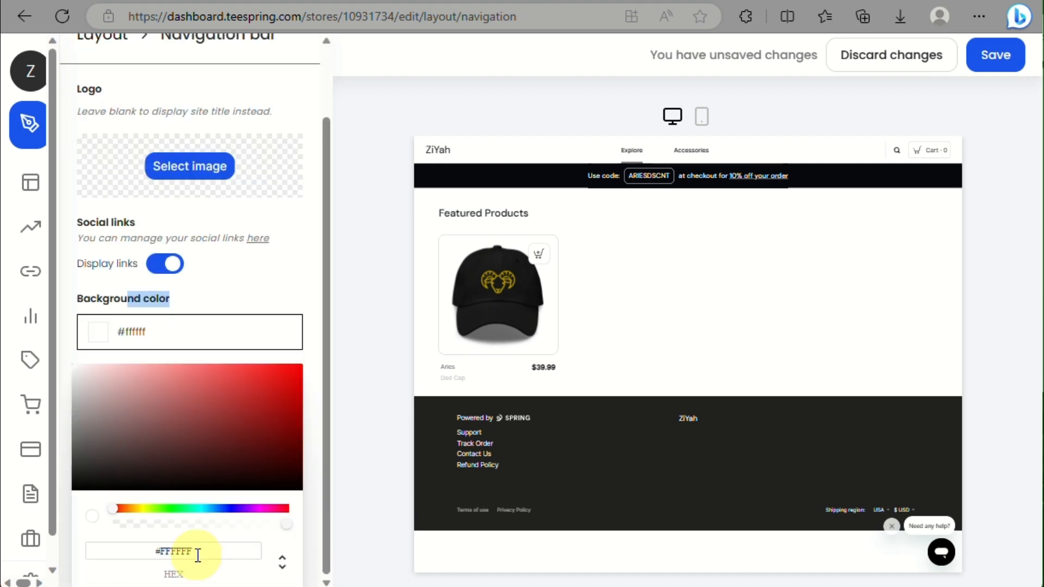
key("ctrl+v")
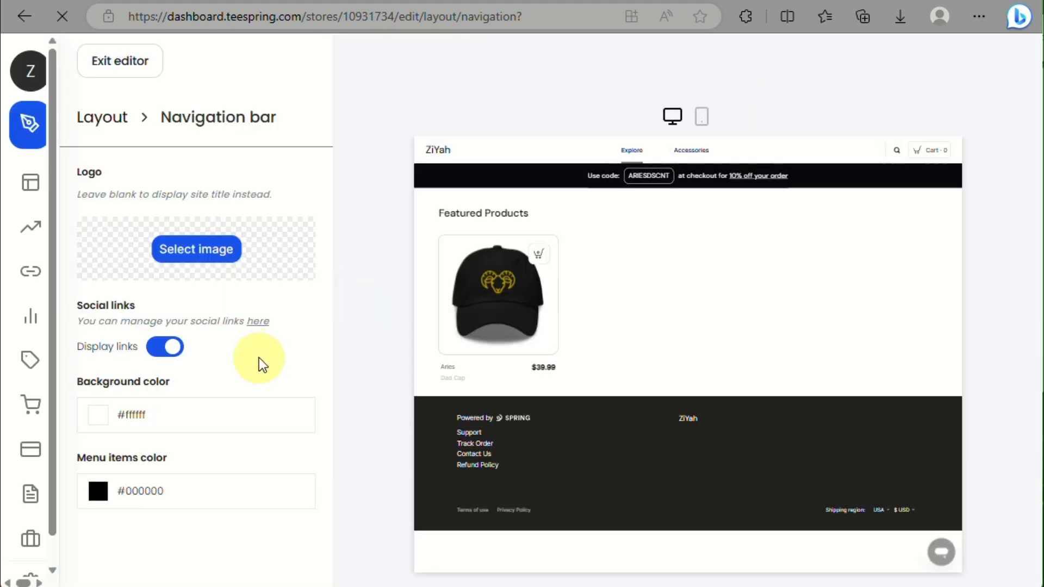
left_click(145, 422)
scroll(144, 422, "down", 2)
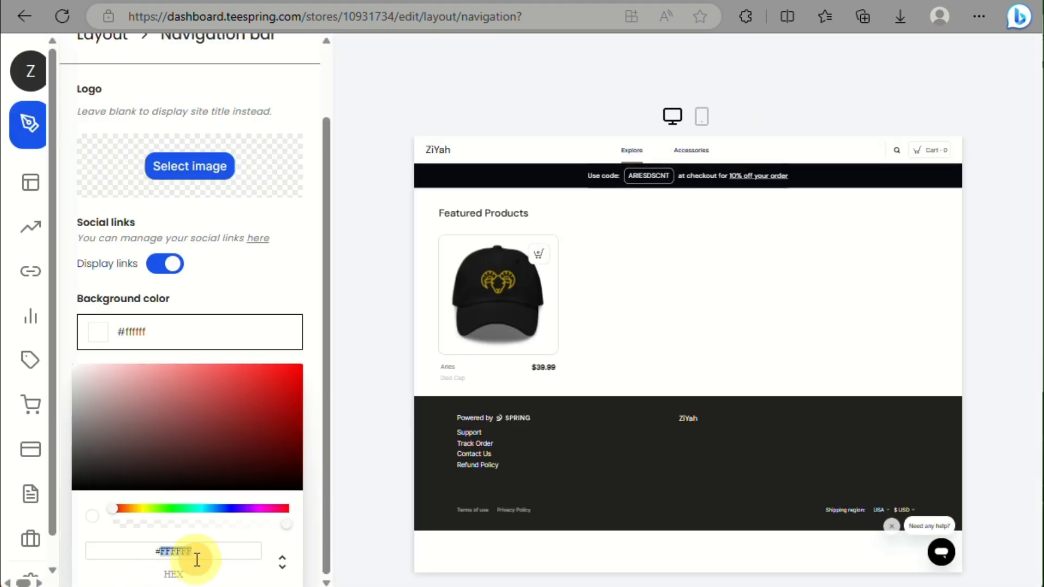
key("ctrl+v")
left_click(270, 276)
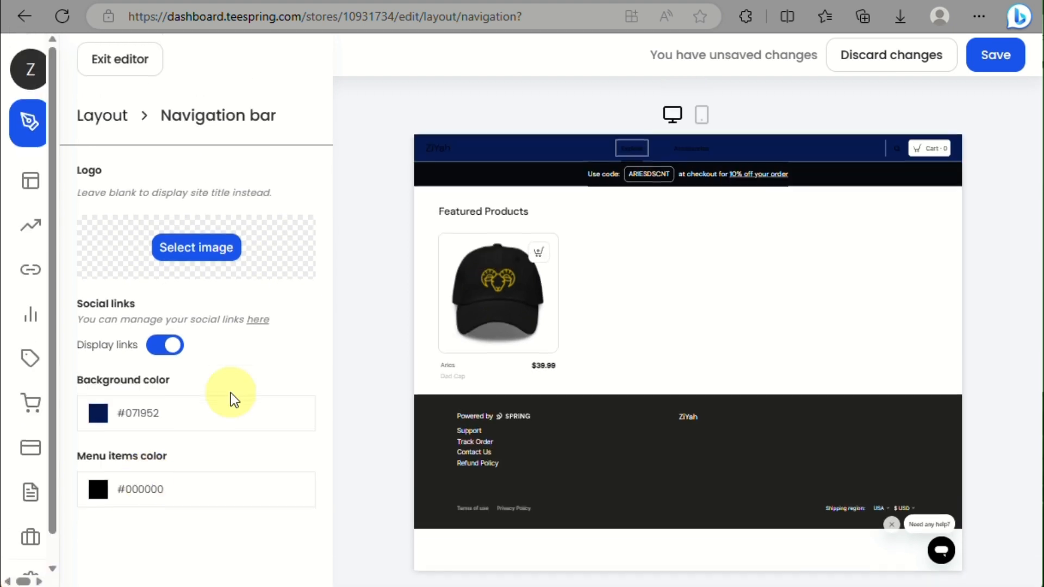
Step: Copy aqua #97FEED from the Color Hunt palette and apply it as the menu items colour
left_click(138, 489)
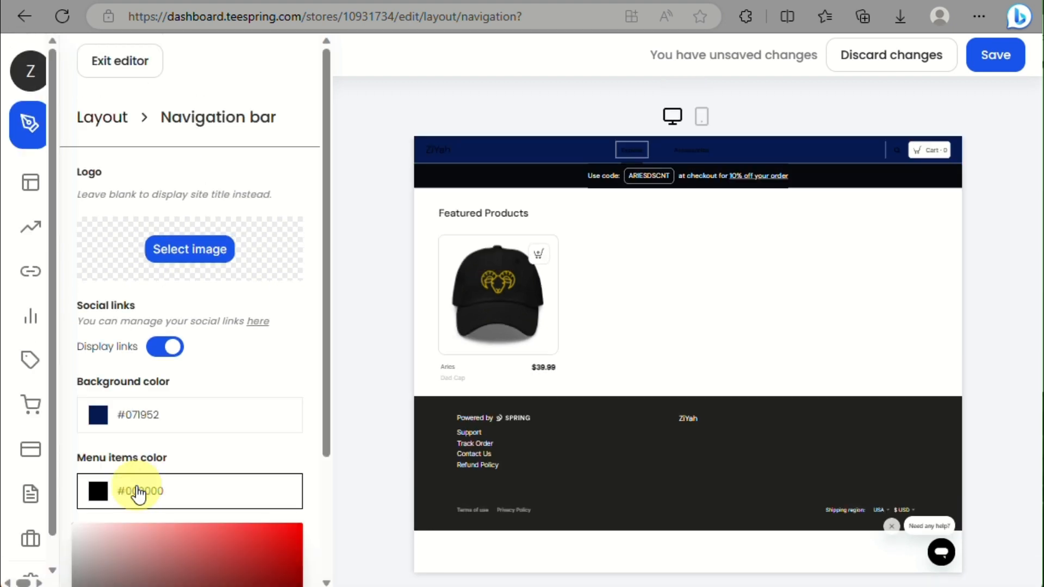
left_click(379, 1)
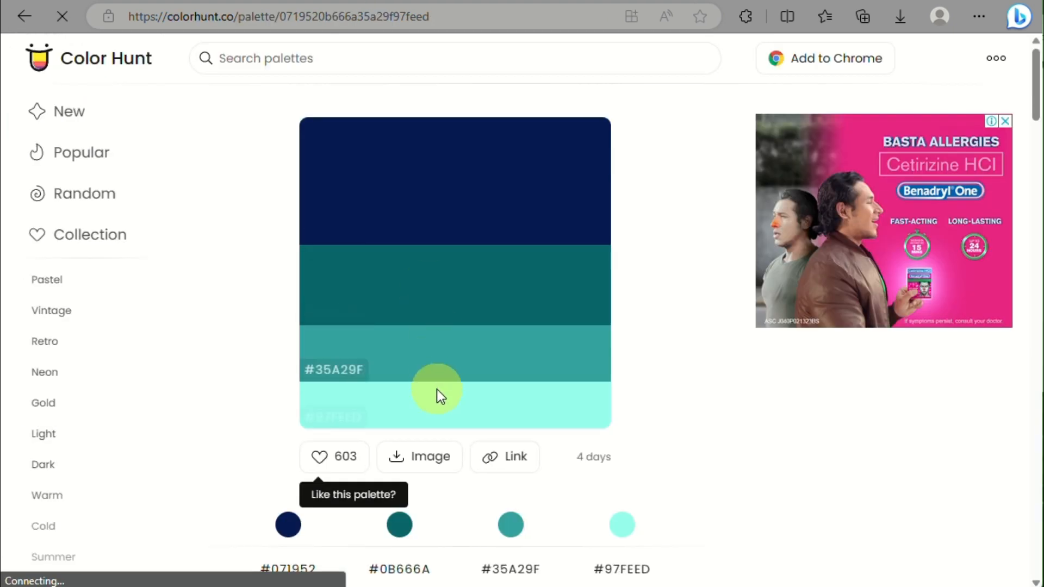
left_click(324, 423)
left_click(486, 1)
left_click(101, 492)
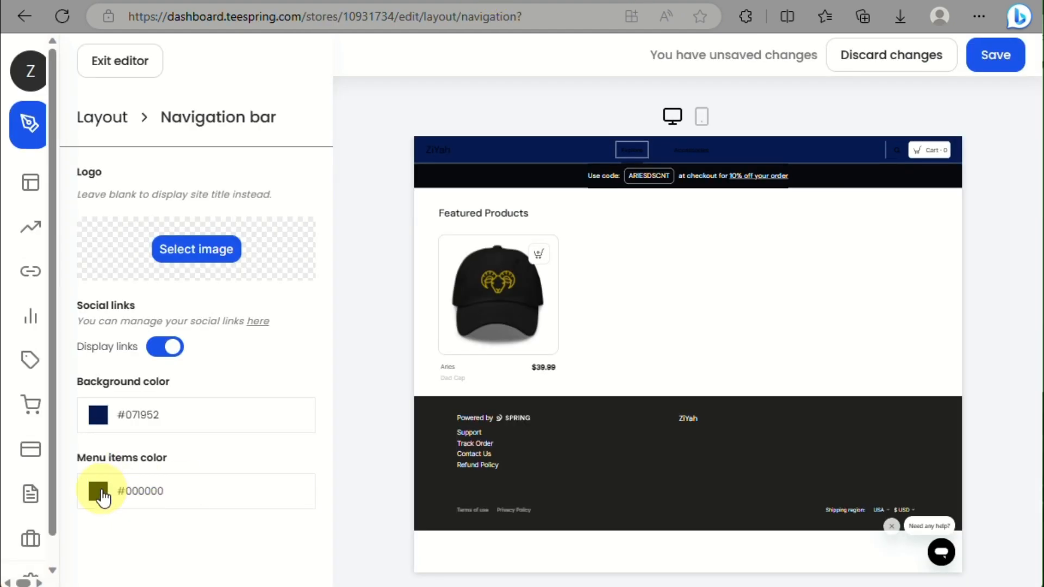
scroll(170, 497, "down", 3)
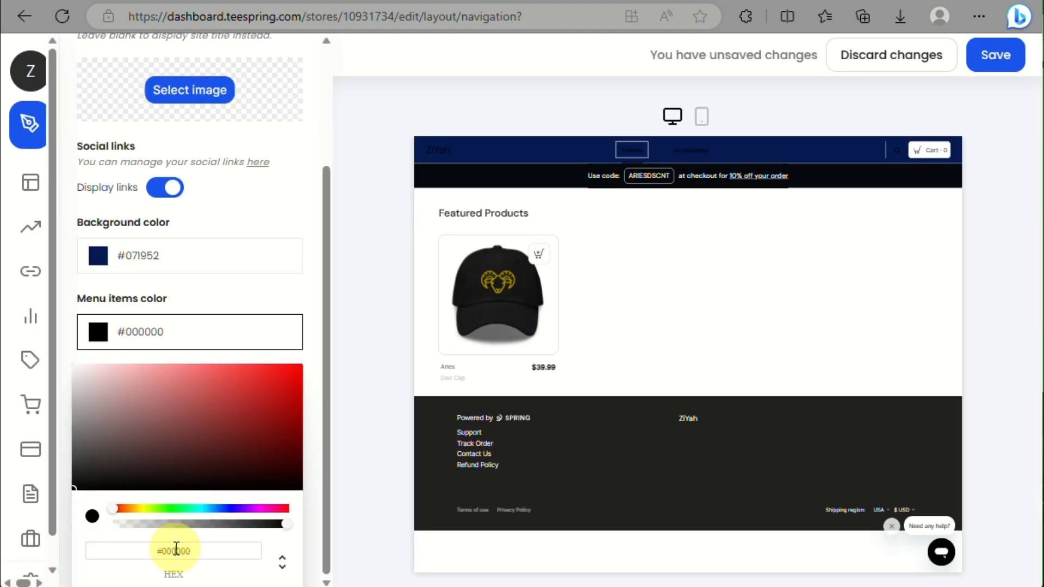
key("ctrl+v")
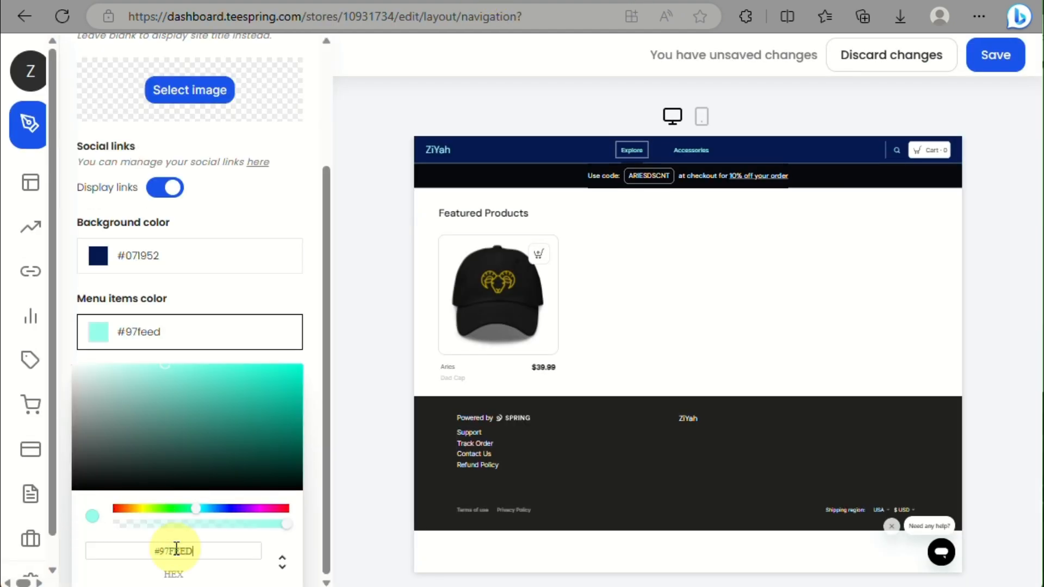
left_click(303, 255)
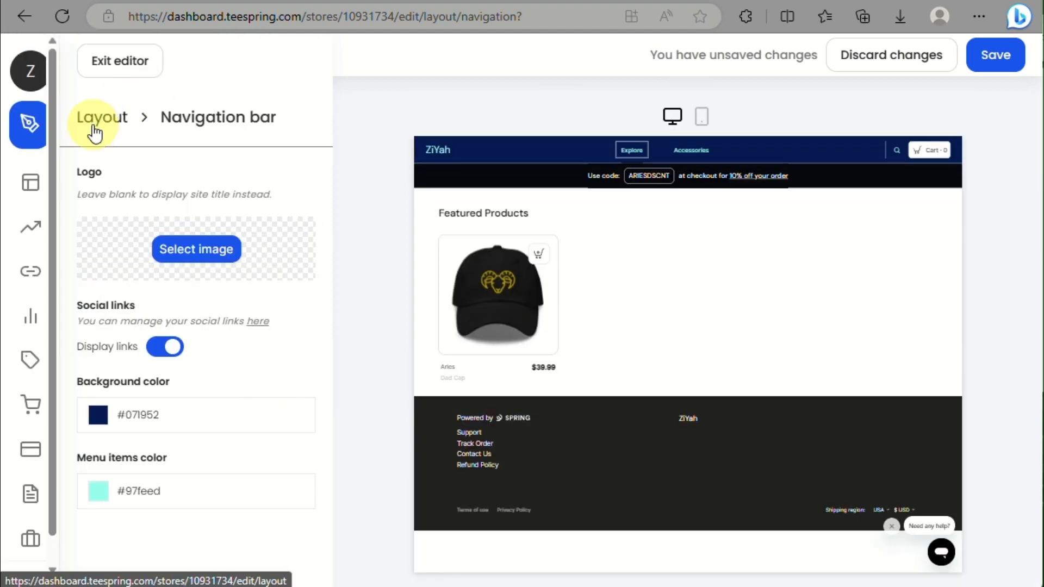
left_click(98, 129)
Step: Open the Hero banner settings and try uploading the haotian-zheng landscape photo as its background
left_click(299, 267)
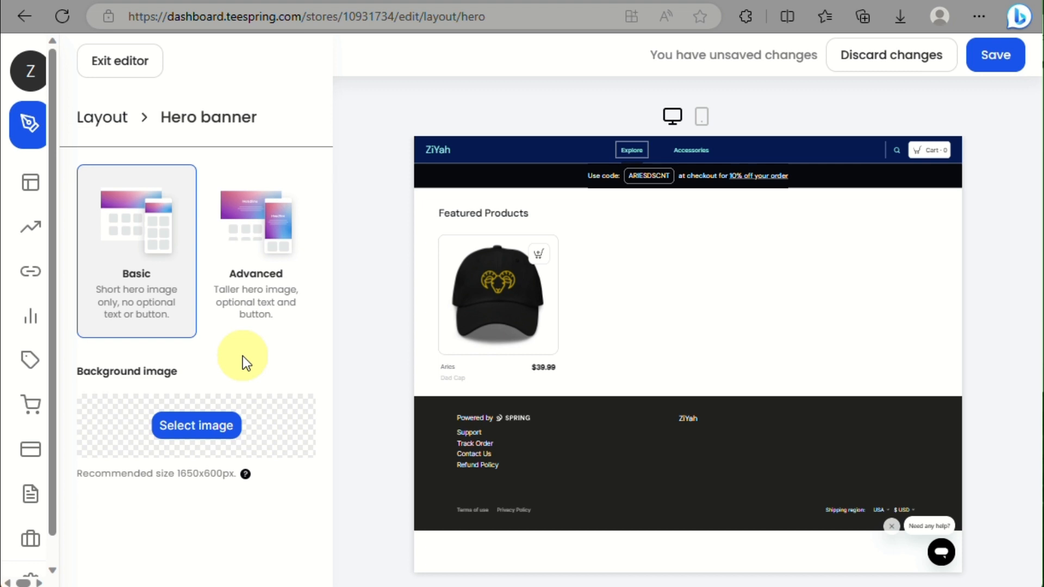
scroll(223, 380, "down", 1)
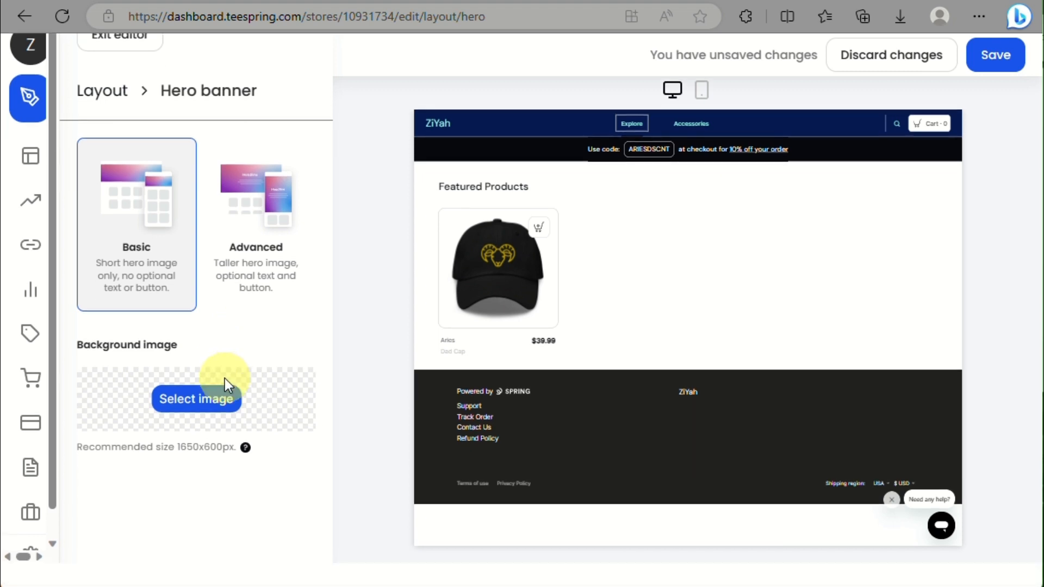
scroll(223, 381, "up", 1)
left_click(213, 433)
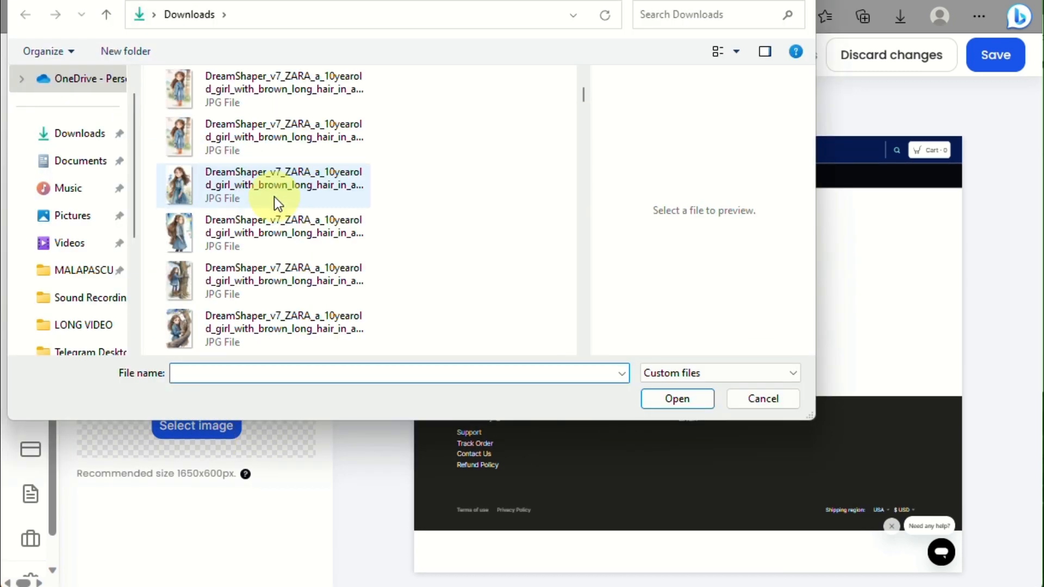
scroll(274, 197, "down", 10)
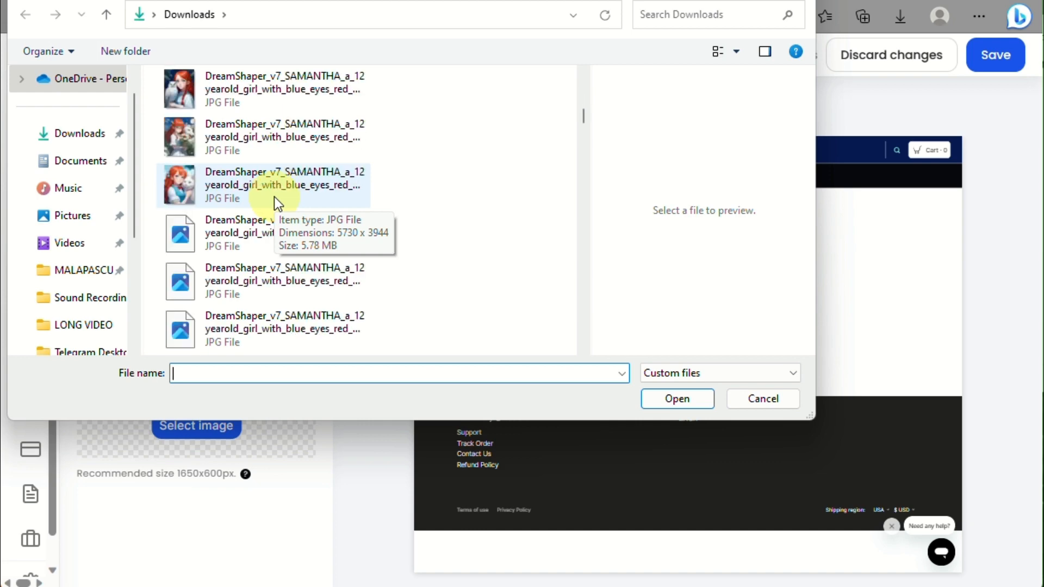
scroll(275, 198, "down", 8)
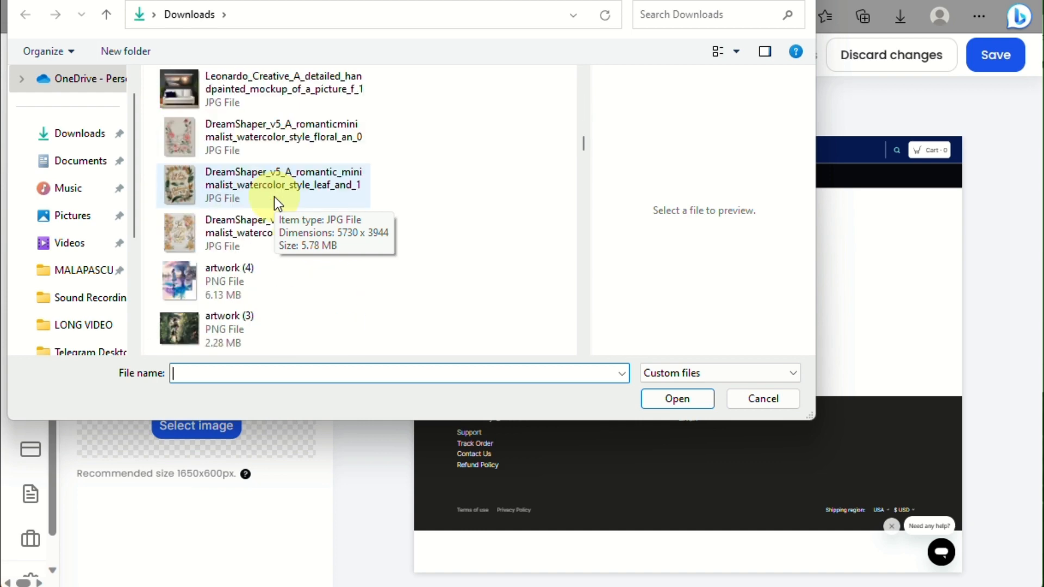
left_click(229, 233)
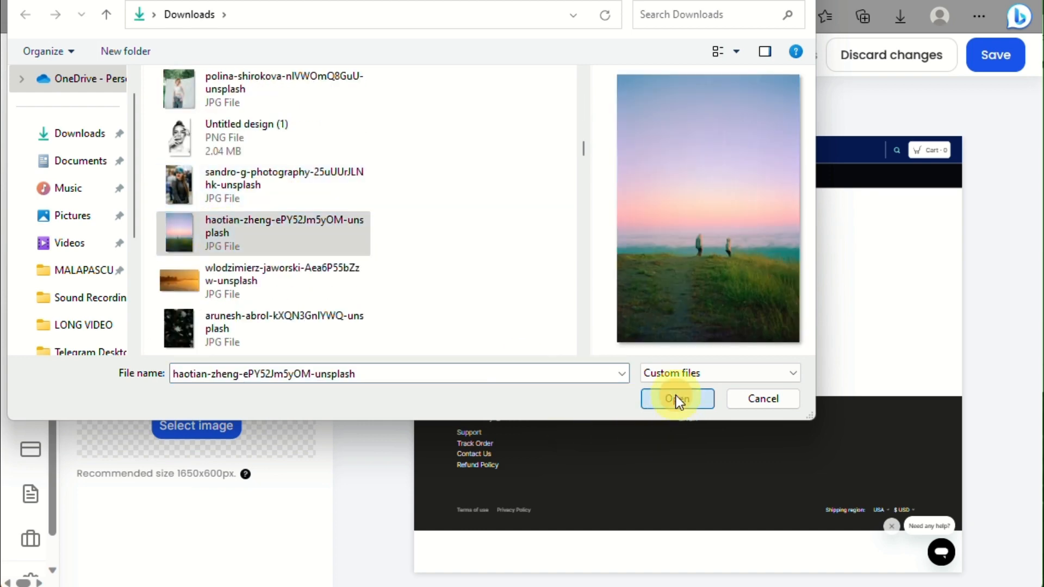
left_click(676, 397)
scroll(229, 462, "down", 1)
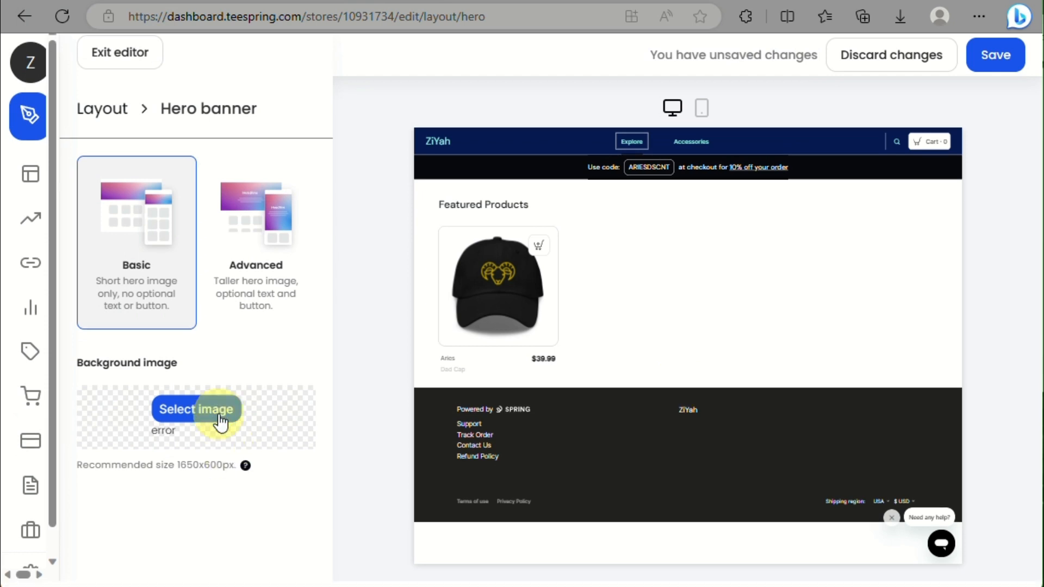
scroll(219, 415, "up", 1)
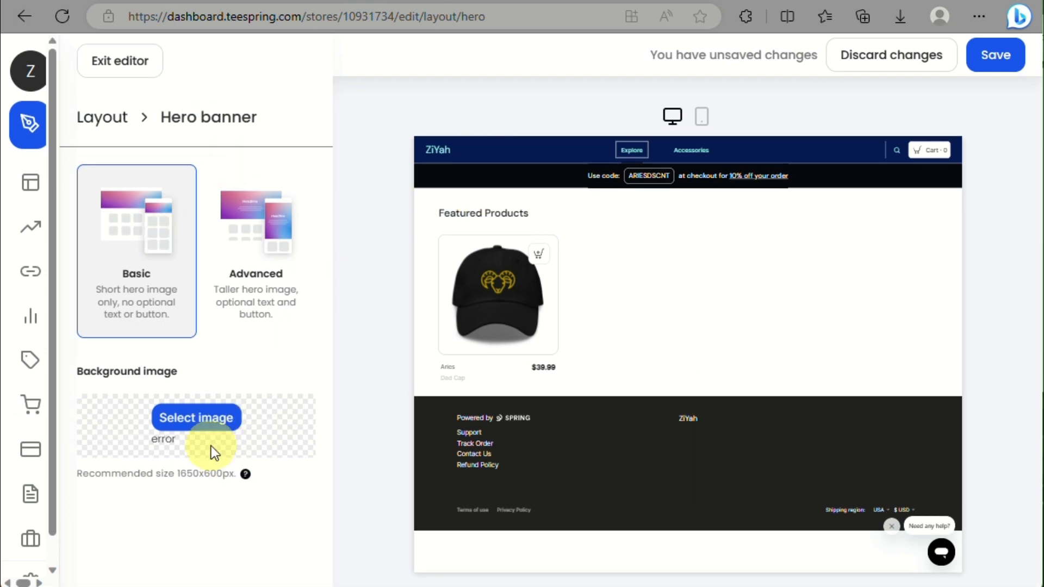
Step: Upload 'Untitled design (2)' as the hero banner background image instead
left_click(210, 422)
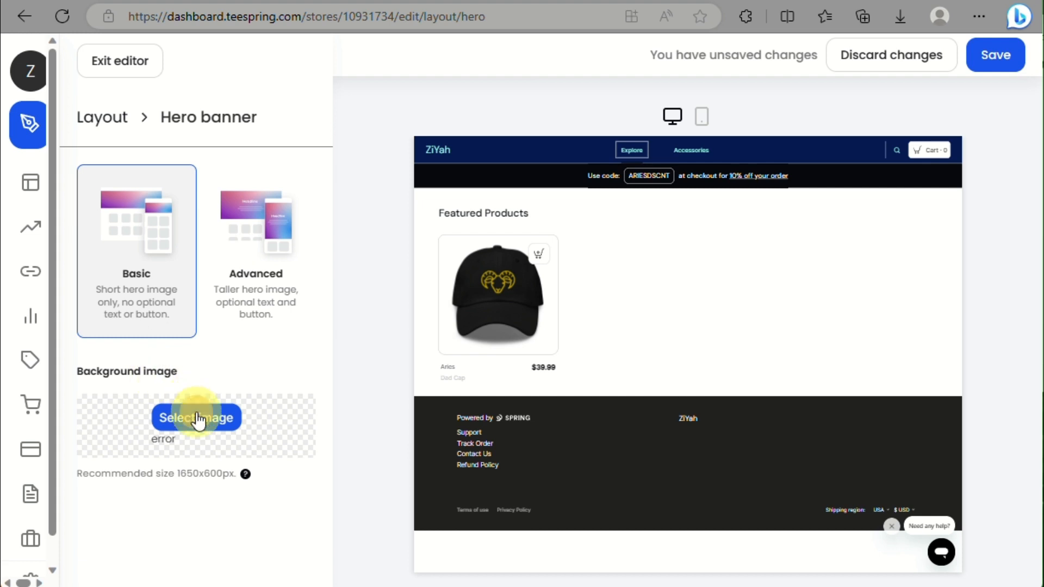
left_click(199, 418)
double_click(242, 126)
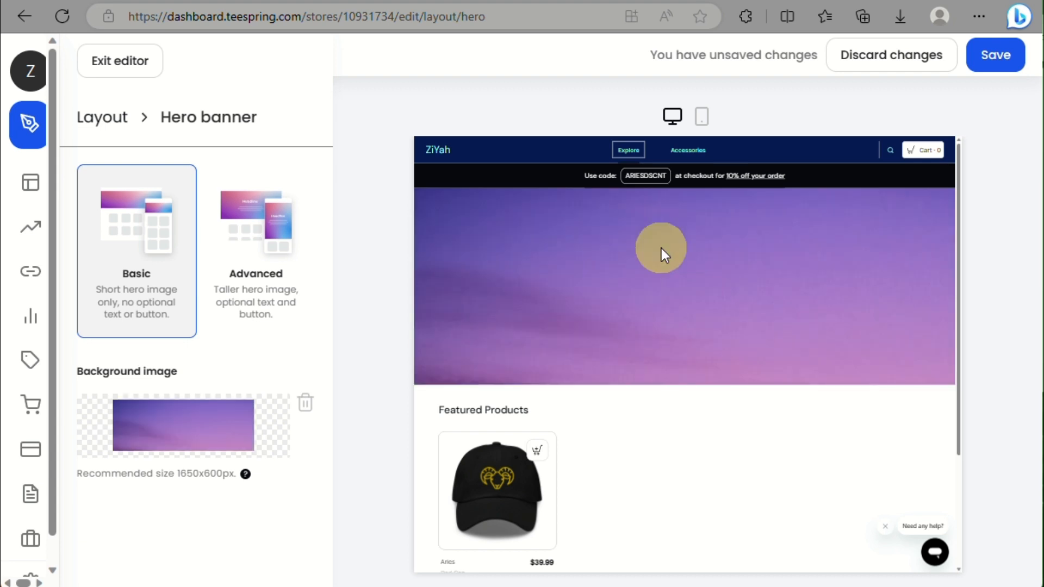
scroll(661, 248, "down", 3)
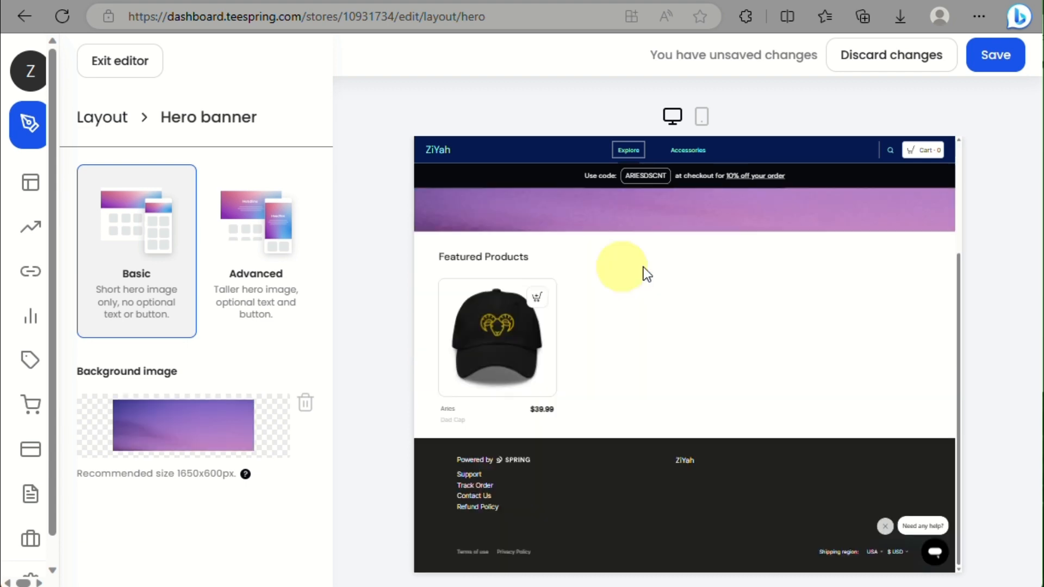
Step: Return to the layout sections, exit the store editor, and collapse the dashboard sidebar to icons
mouse_move(125, 130)
left_click(88, 117)
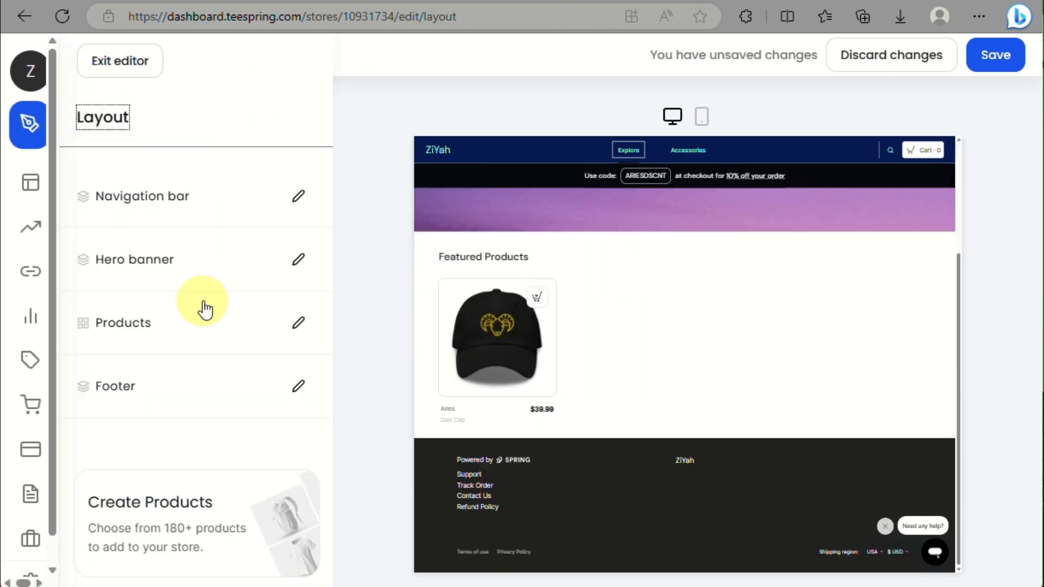
left_click(175, 216)
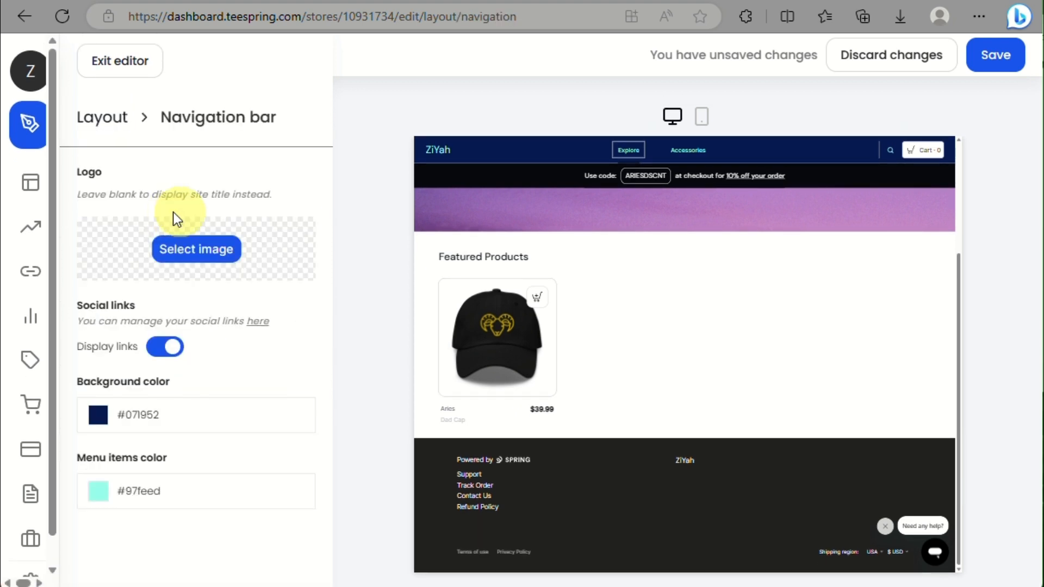
scroll(238, 334, "down", 1)
scroll(238, 334, "up", 1)
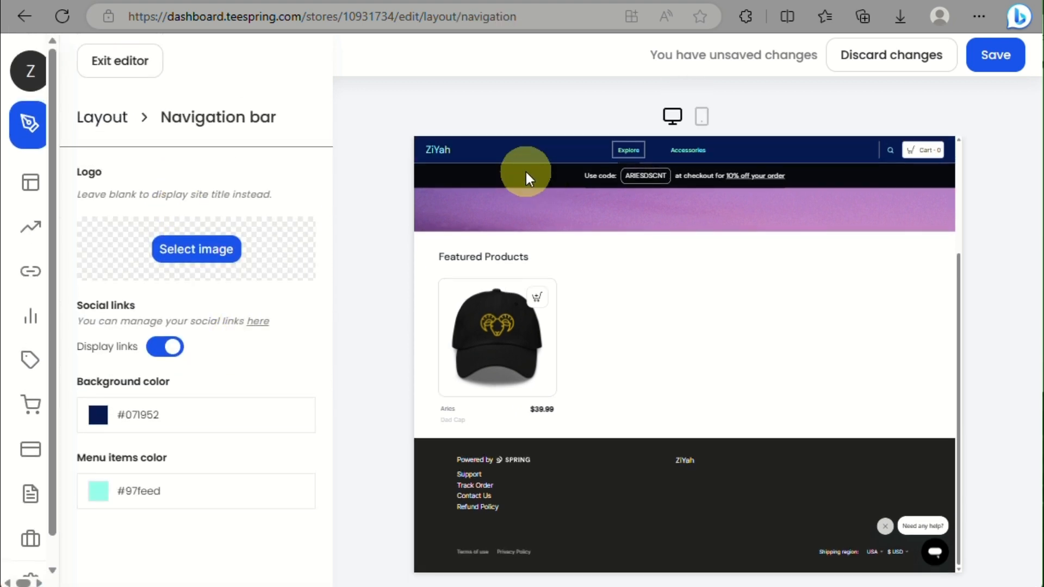
left_click(103, 61)
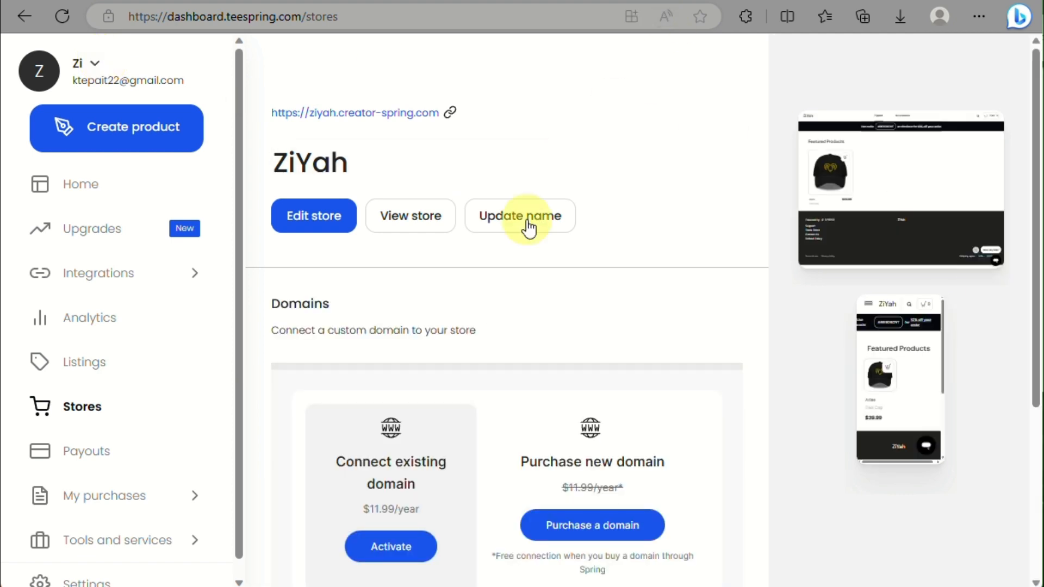
scroll(526, 221, "down", 5)
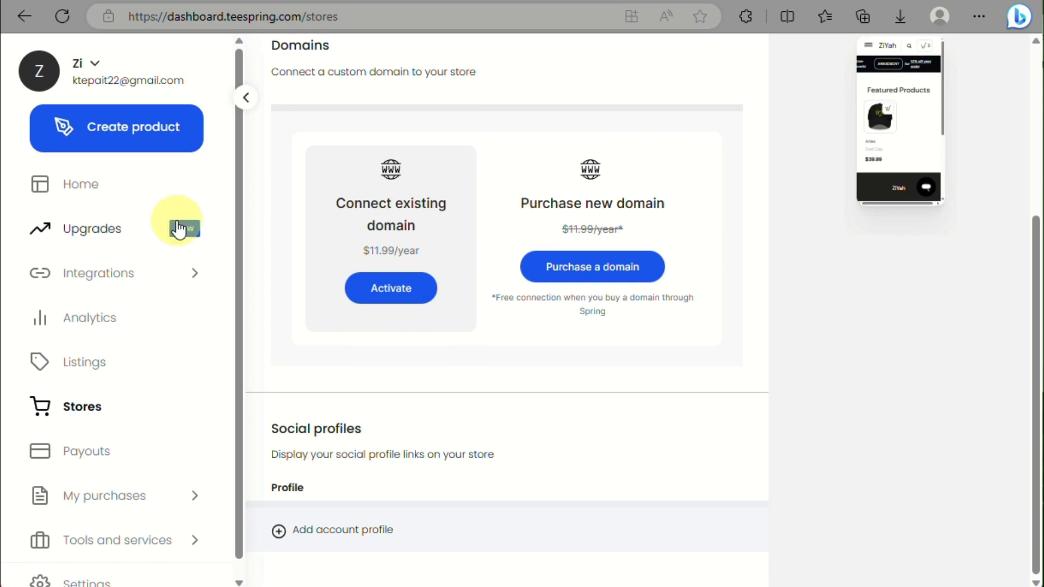
left_click(246, 100)
Step: Visit the dashboard Home page and the Run a sale promotions page, then return Home
mouse_move(112, 117)
left_click(128, 187)
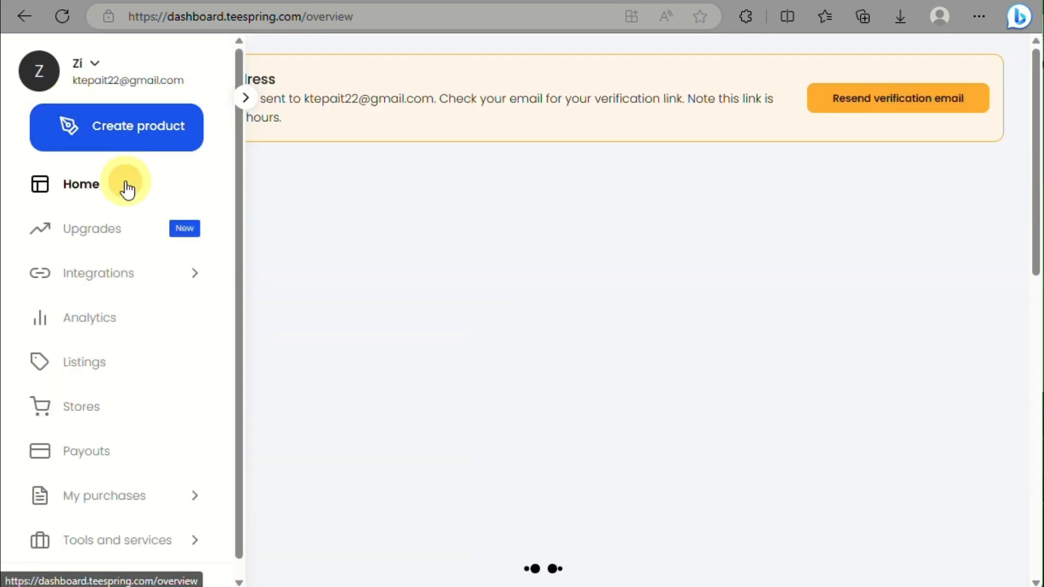
scroll(527, 216, "down", 10)
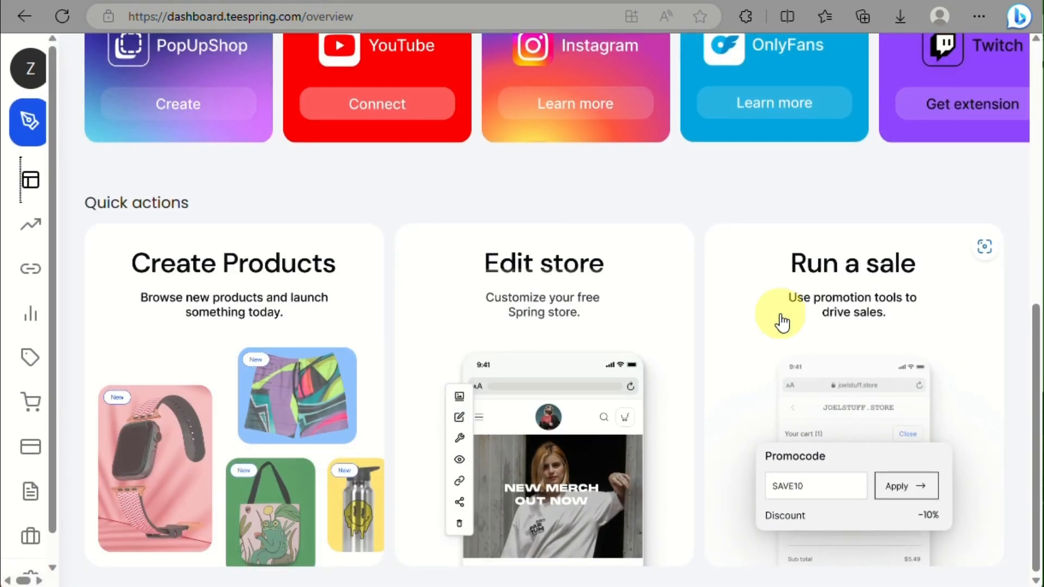
left_click(784, 418)
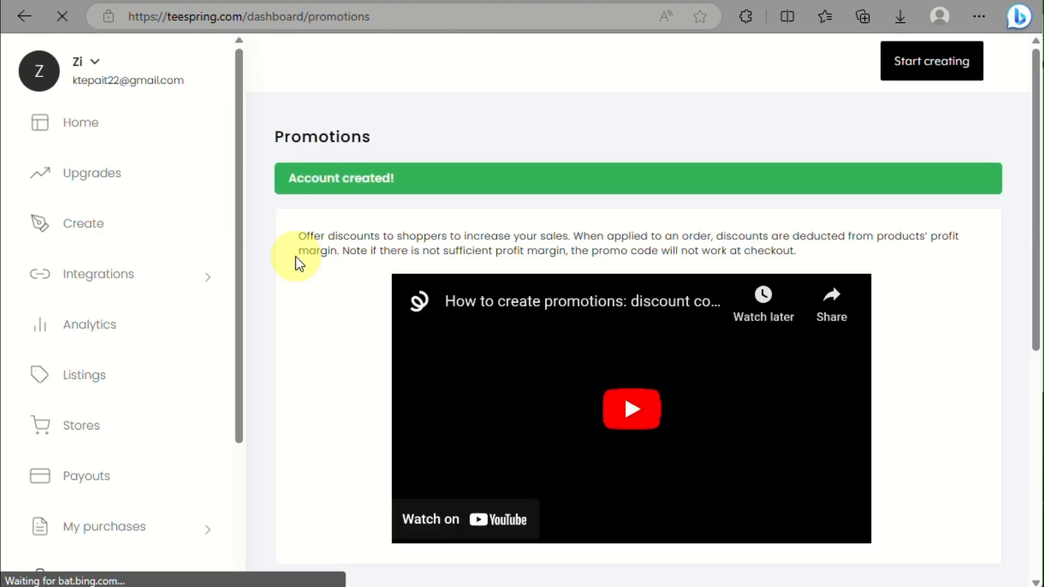
left_click(72, 128)
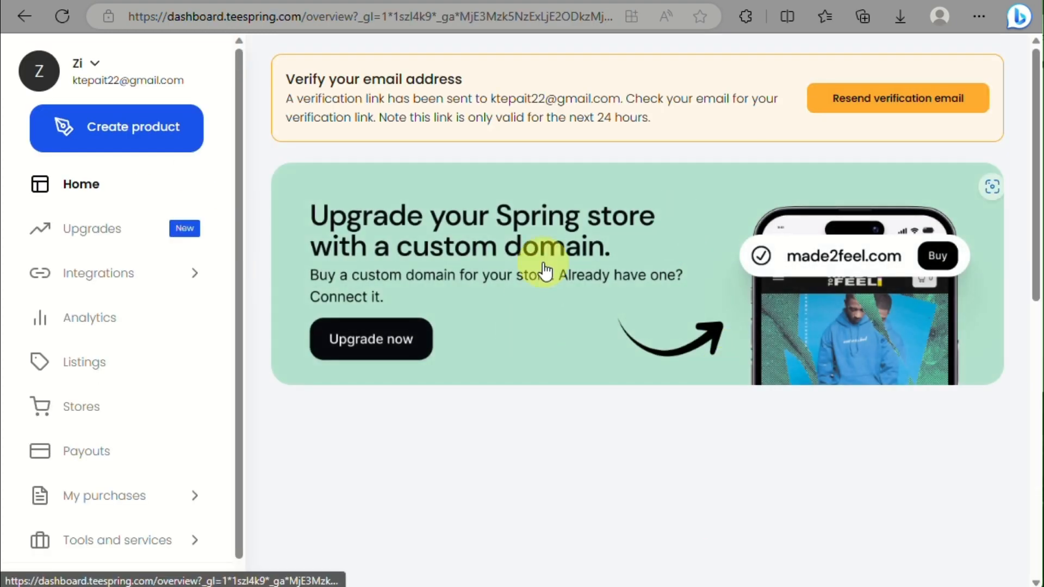
scroll(543, 267, "down", 8)
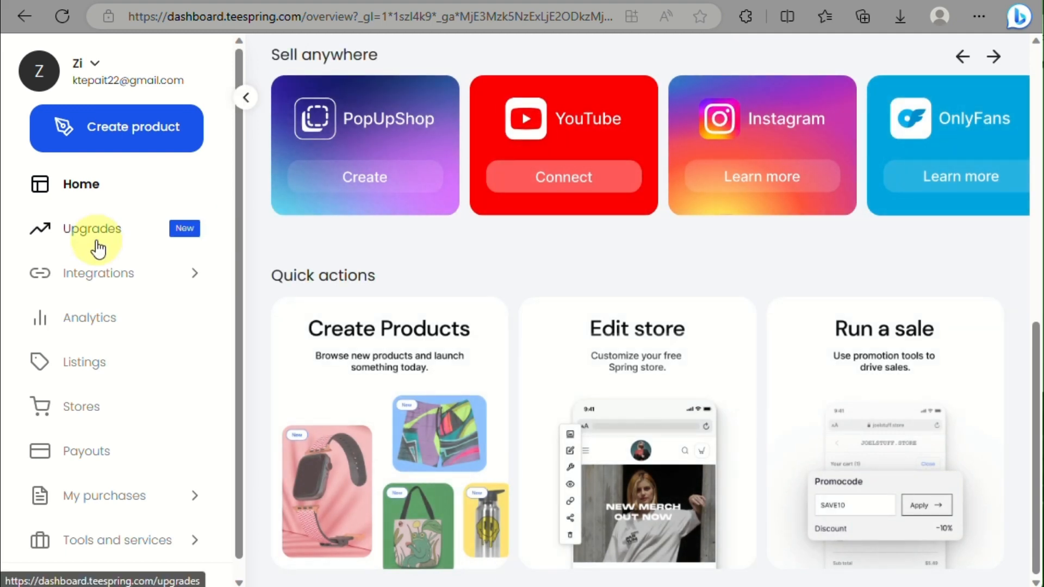
Step: Open Upgrades and browse its integrations, Kajabi course and domain offers
left_click(98, 250)
scroll(292, 268, "down", 5)
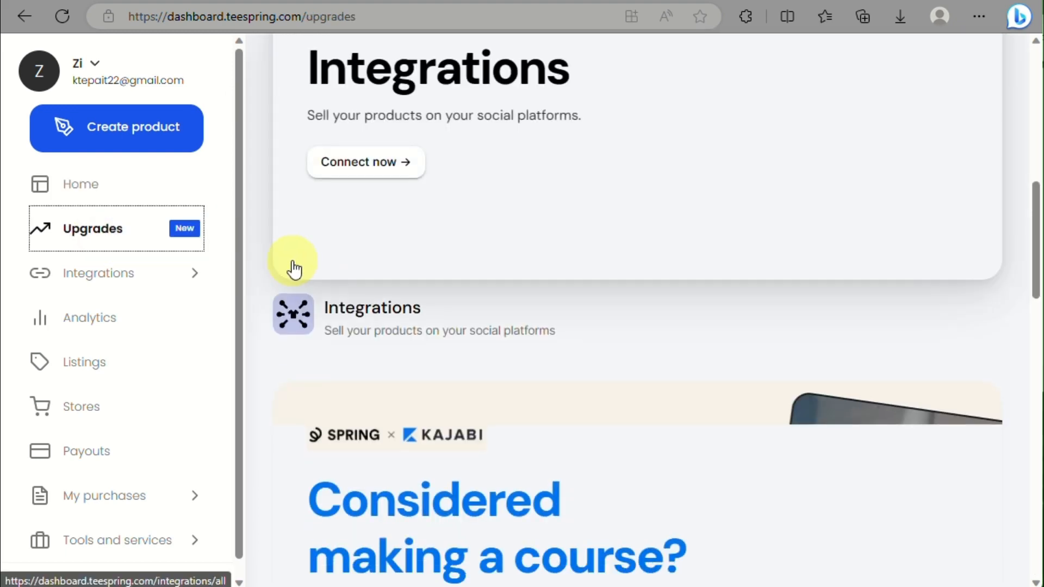
scroll(294, 269, "up", 2)
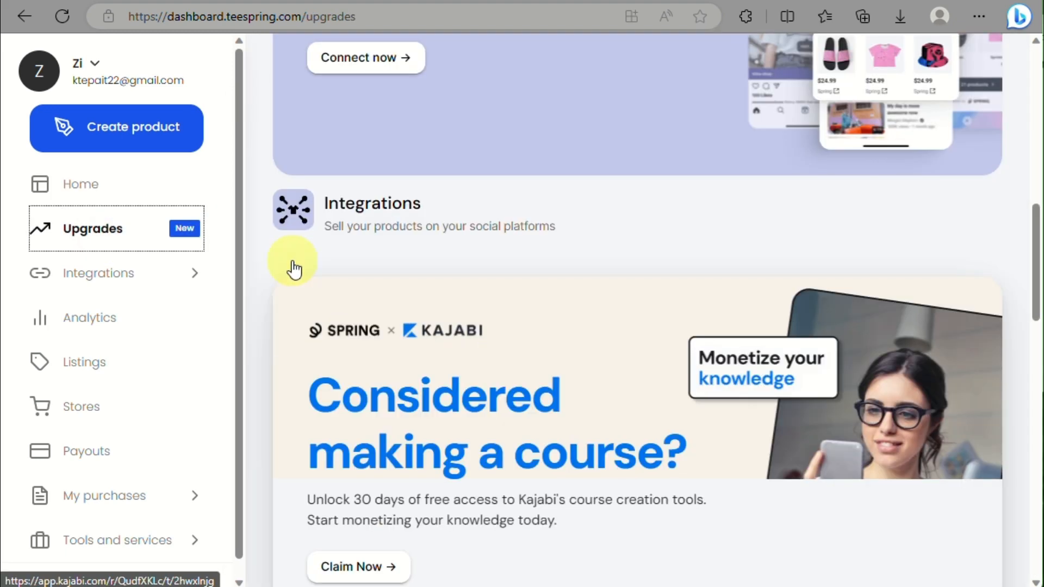
scroll(294, 268, "down", 3)
scroll(294, 268, "up", 6)
scroll(294, 268, "down", 8)
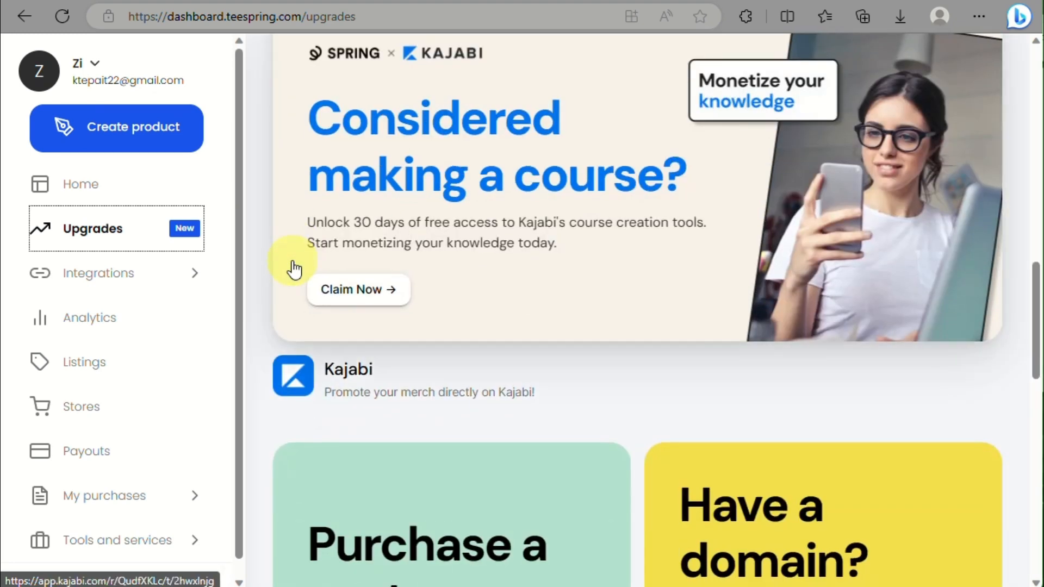
scroll(295, 268, "down", 12)
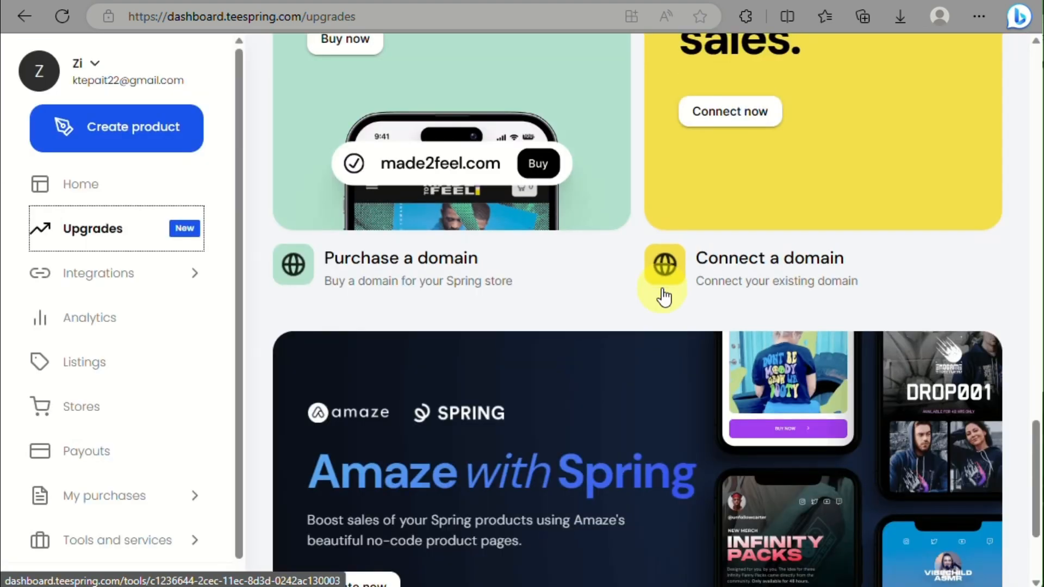
scroll(664, 298, "down", 3)
Step: Expand Integrations and view All Integrations with YouTube, LinkTree, Instagram, OnlyFans and Twitch cards
left_click(116, 282)
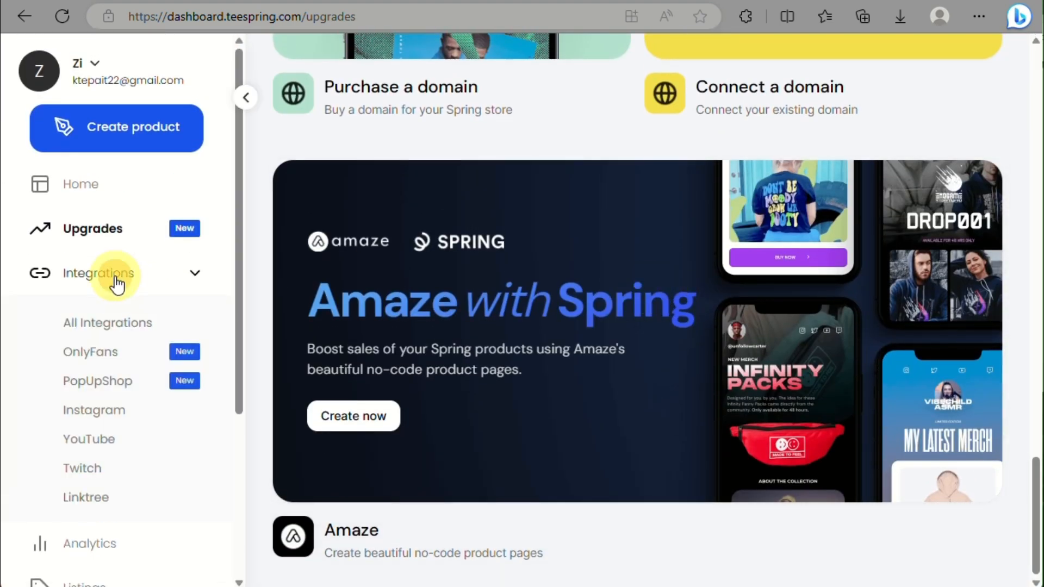
scroll(93, 333, "down", 3)
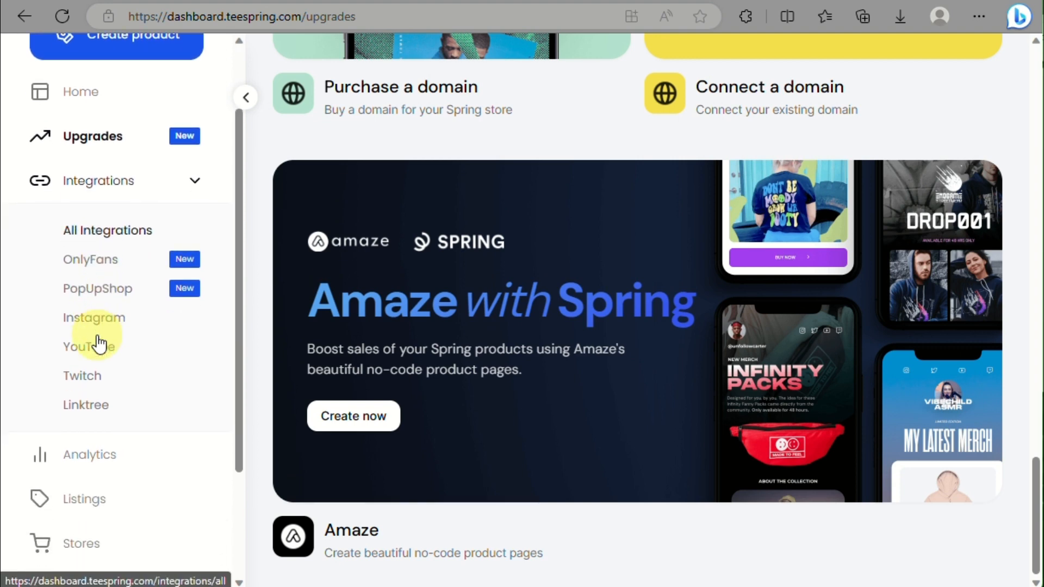
scroll(97, 342, "up", 4)
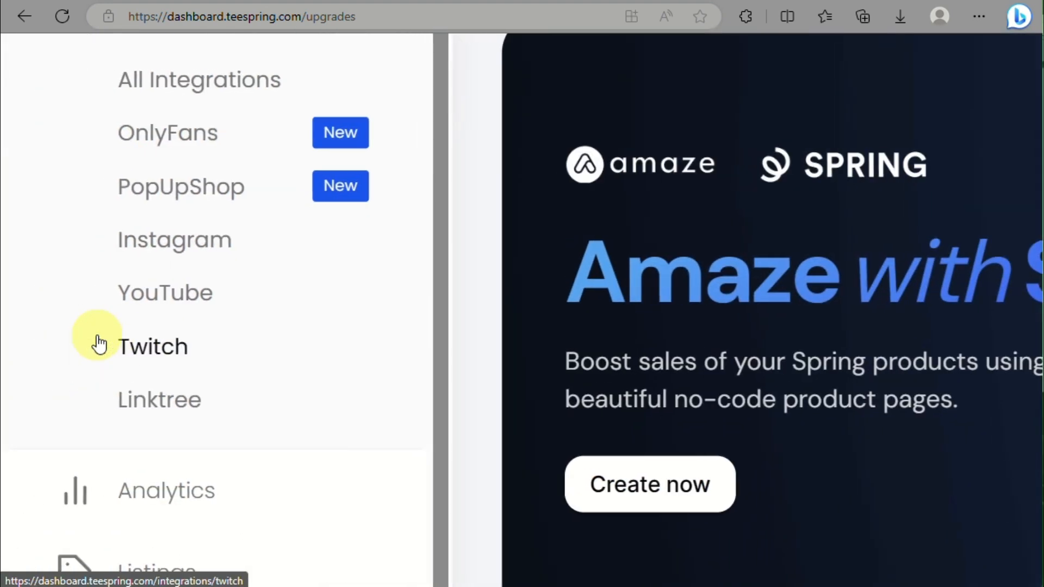
scroll(96, 335, "up", 2)
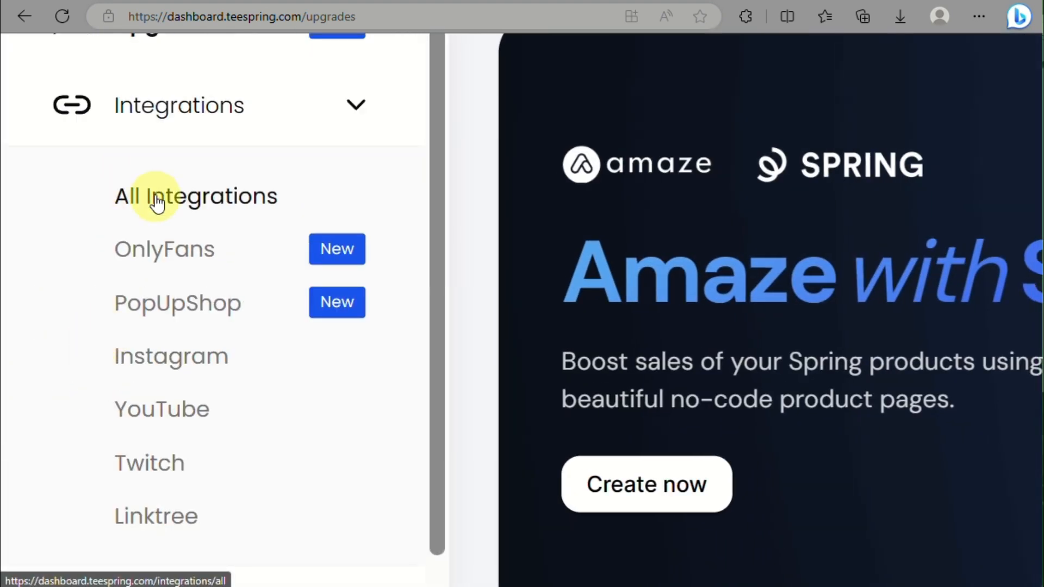
left_click(189, 191)
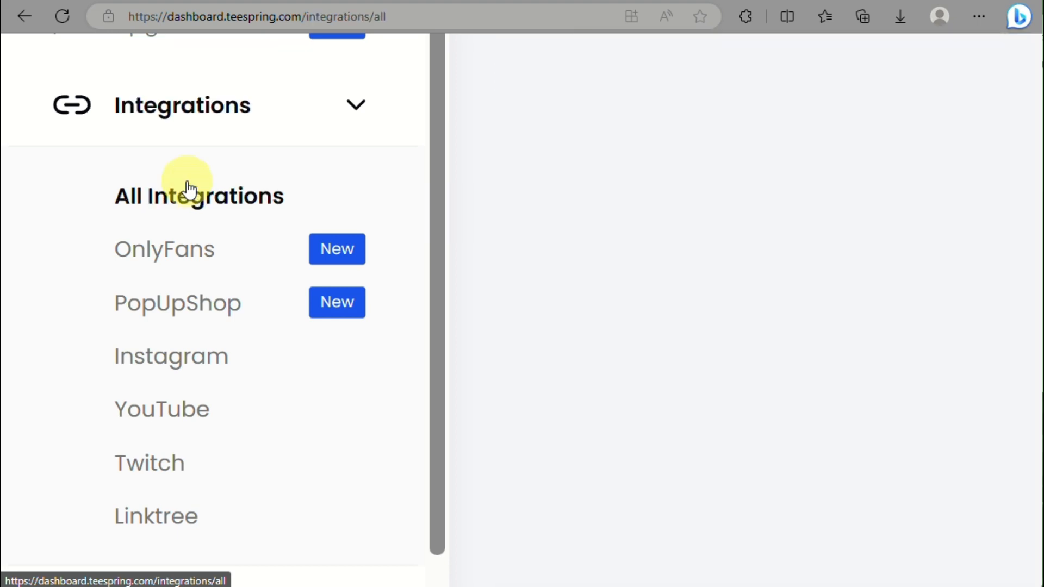
scroll(439, 243, "down", 3)
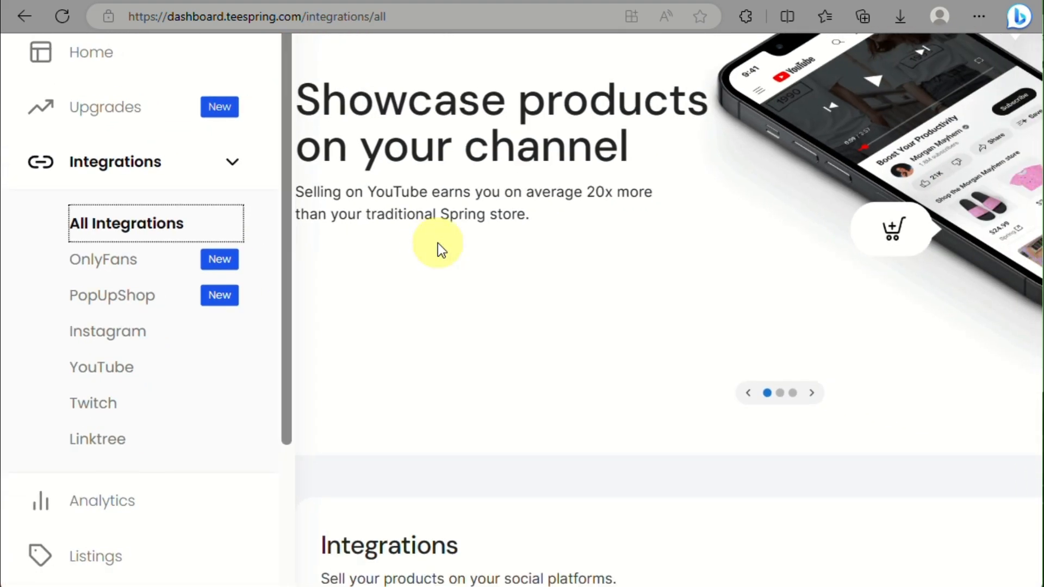
scroll(438, 243, "down", 1)
scroll(438, 243, "down", 5)
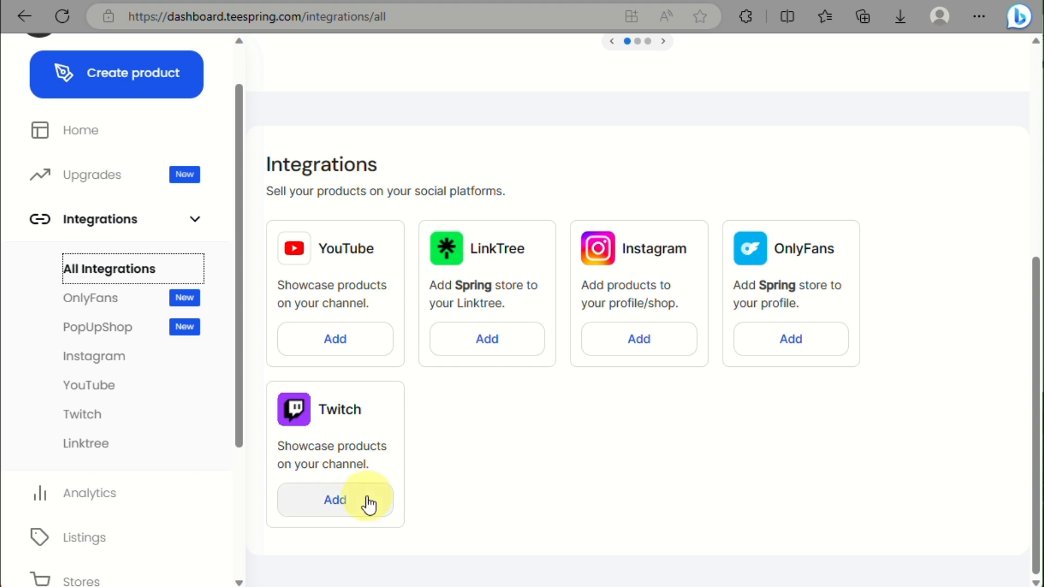
scroll(70, 454, "down", 3)
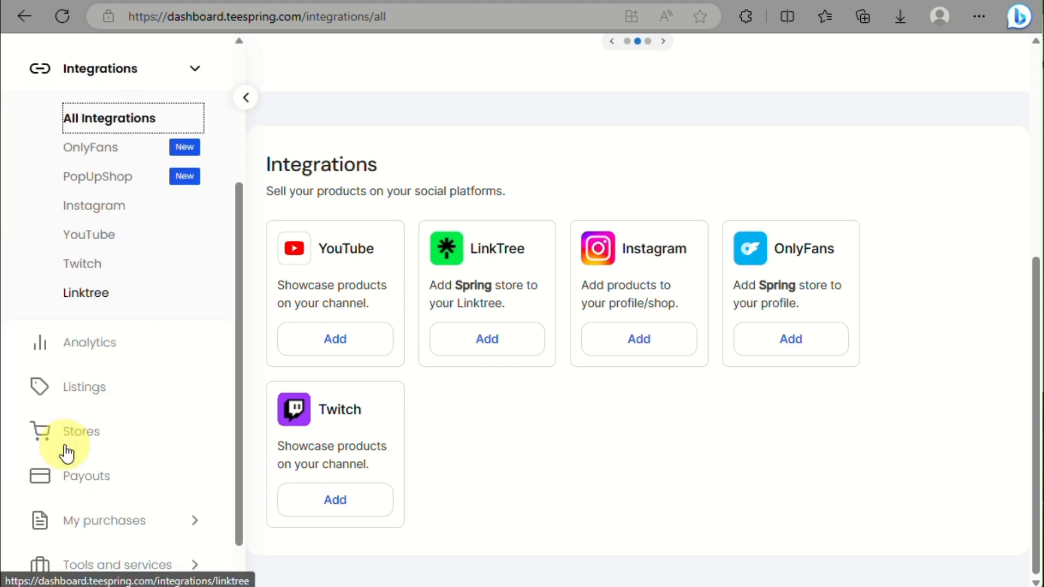
Step: Check Analytics: 0 orders, 0 units, $0.00 profit, and the Aries listing at 1 view
left_click(117, 347)
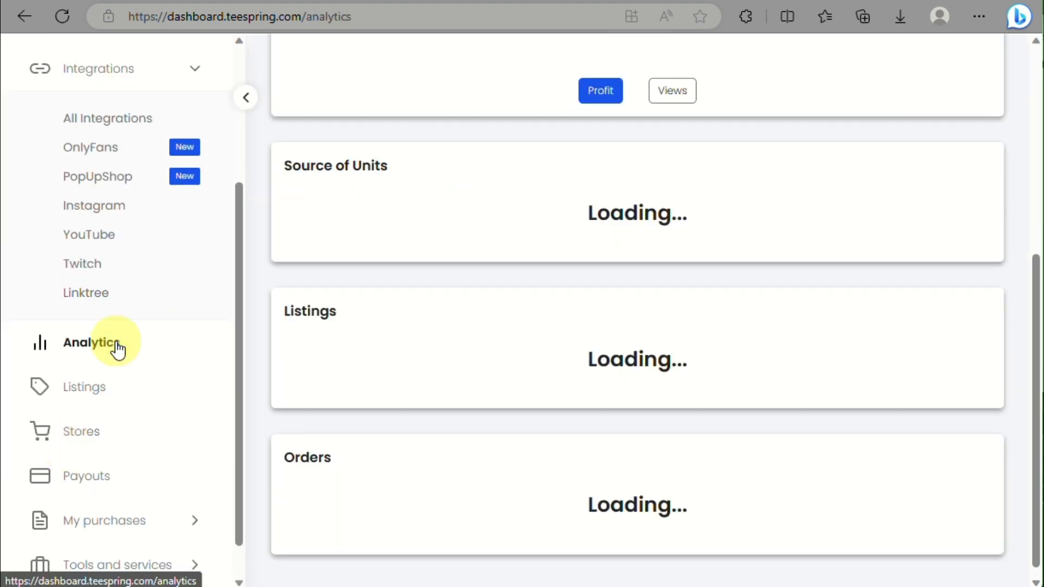
scroll(397, 182, "up", 6)
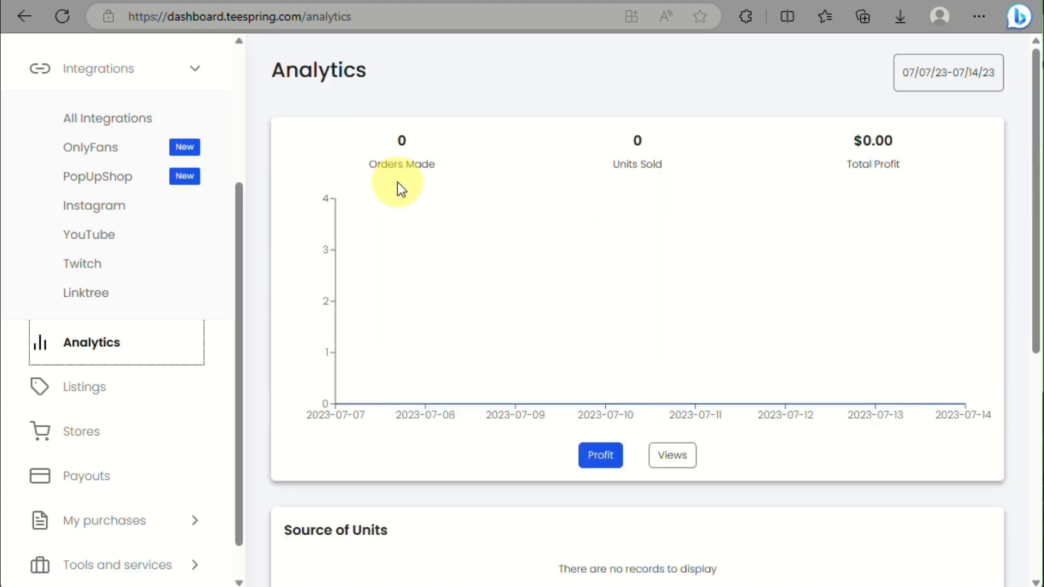
left_click(350, 346)
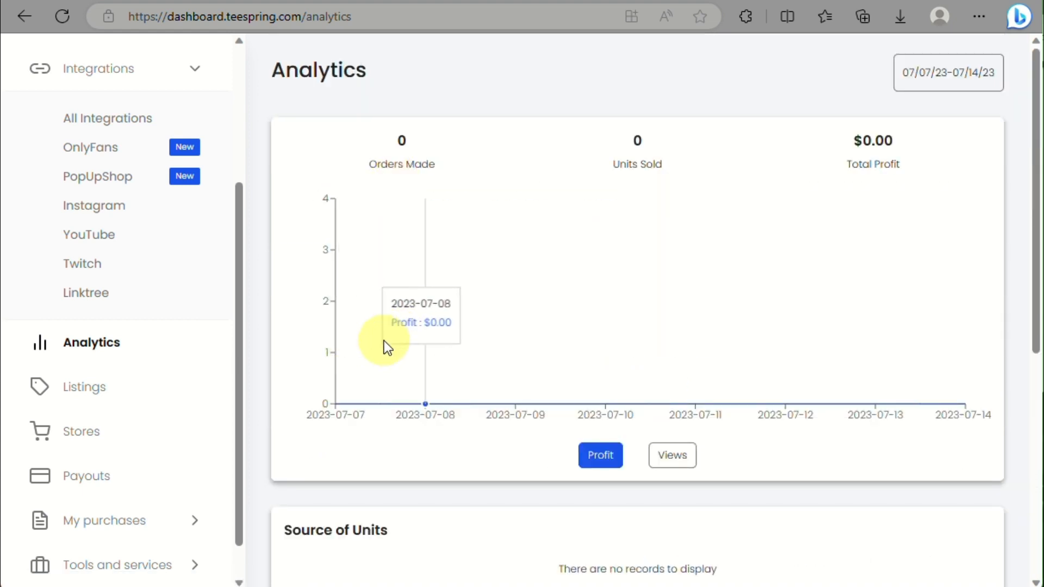
scroll(682, 260, "down", 7)
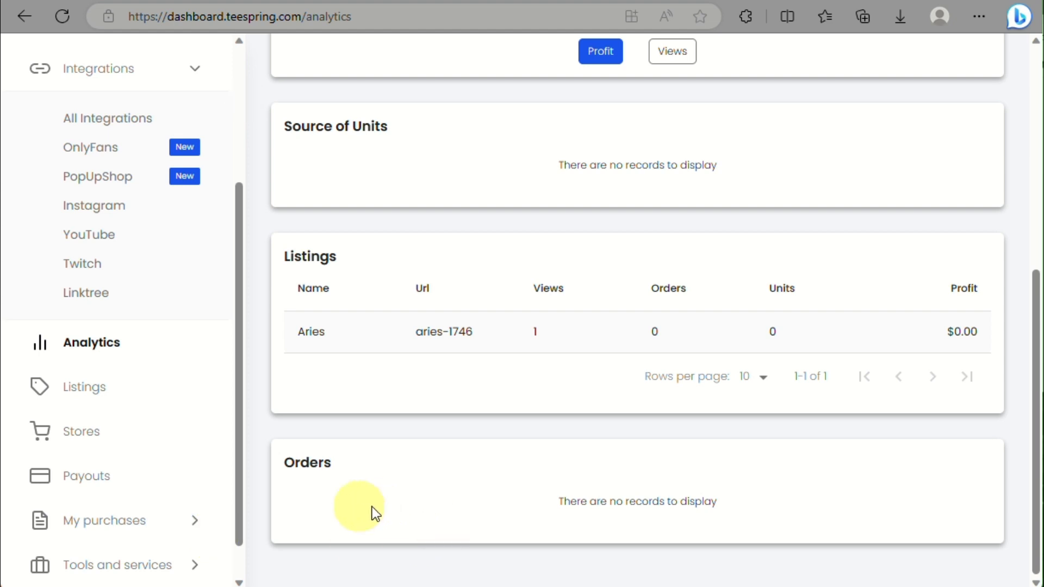
Step: Browse the Listings page, the ZiYah store management page and the Payouts page
left_click(143, 393)
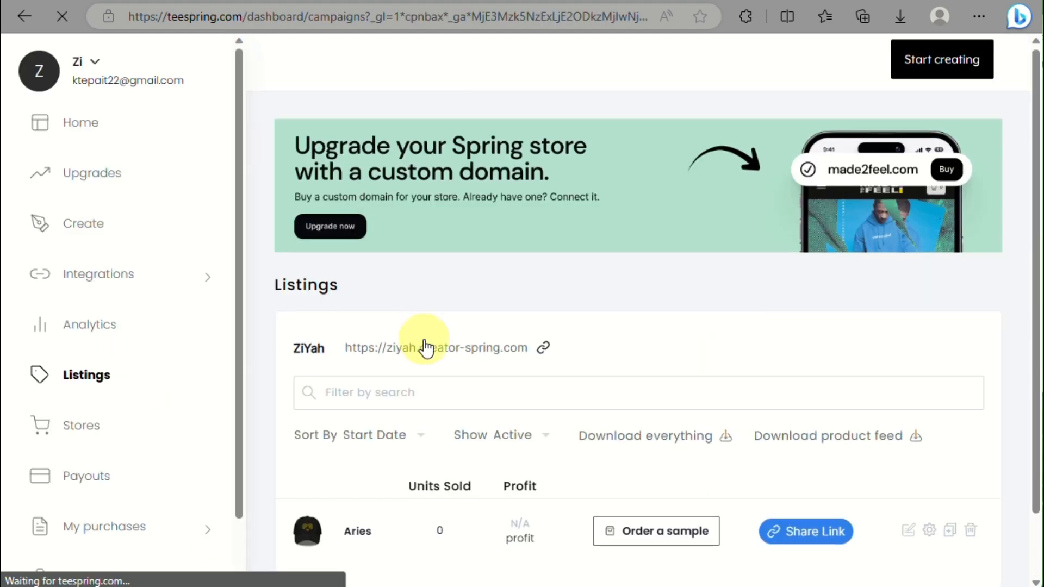
scroll(426, 348, "down", 2)
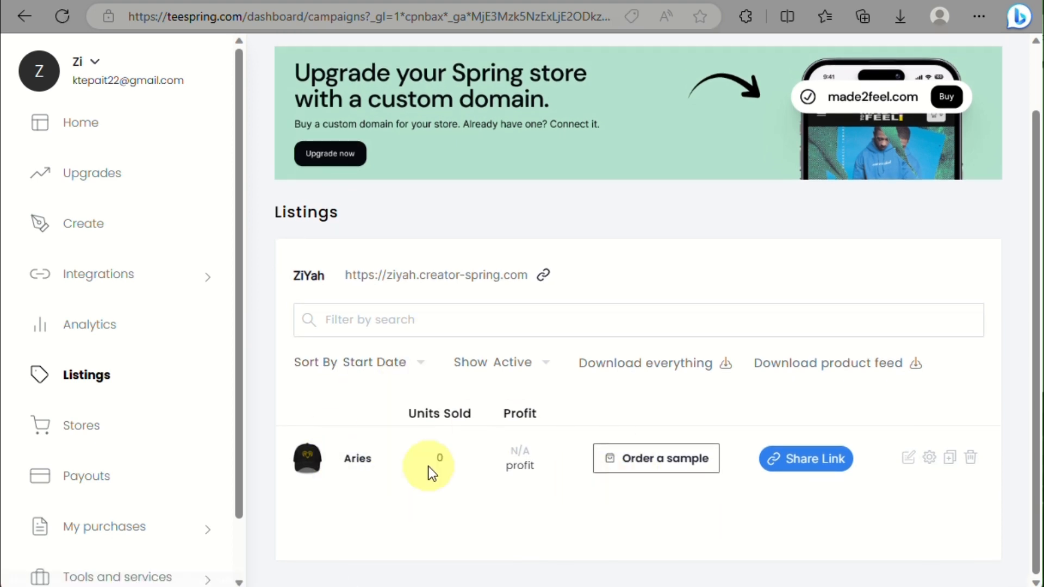
scroll(427, 465, "down", 2)
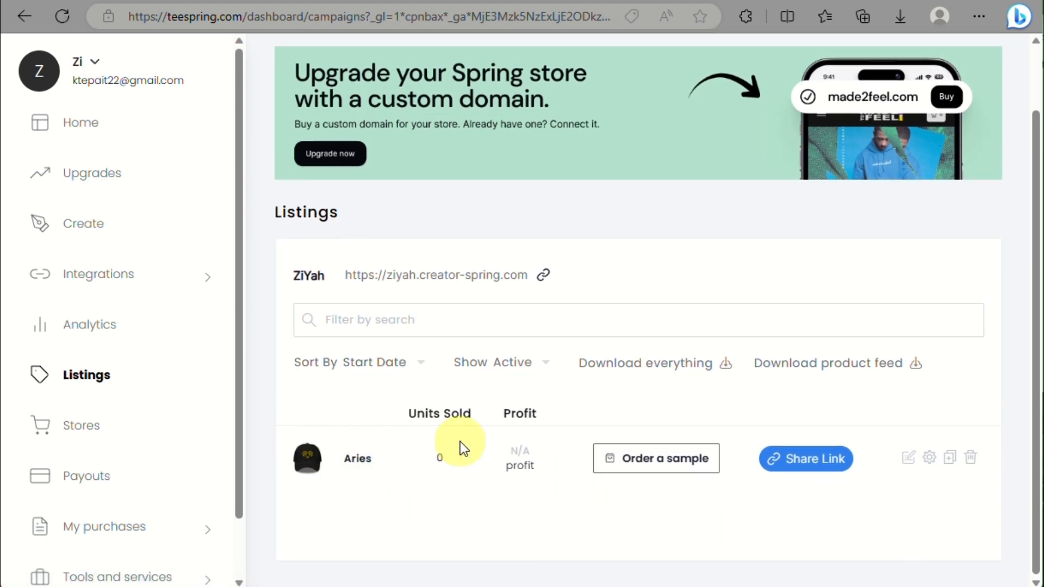
left_click(101, 440)
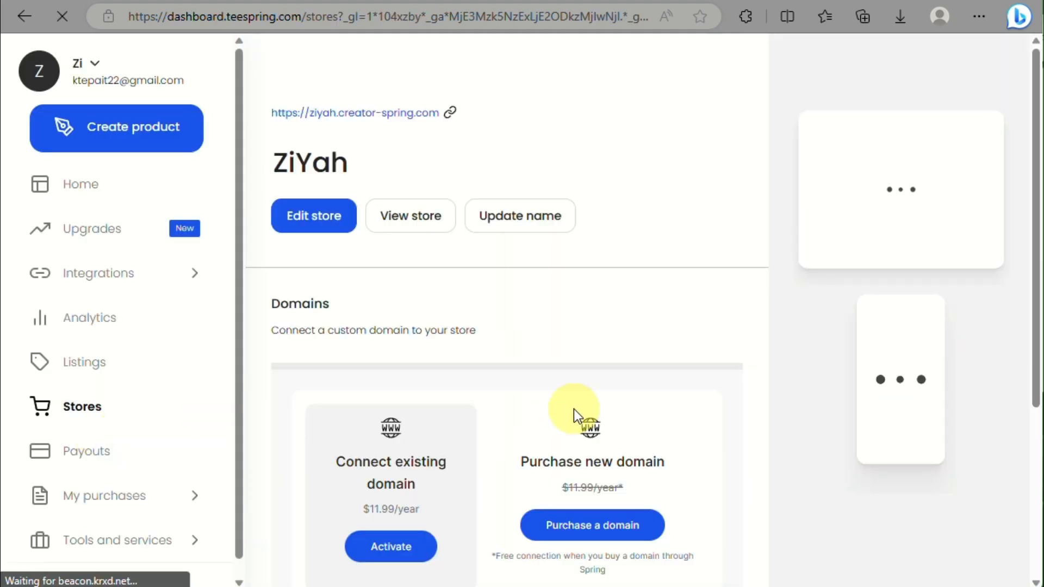
scroll(574, 410, "down", 3)
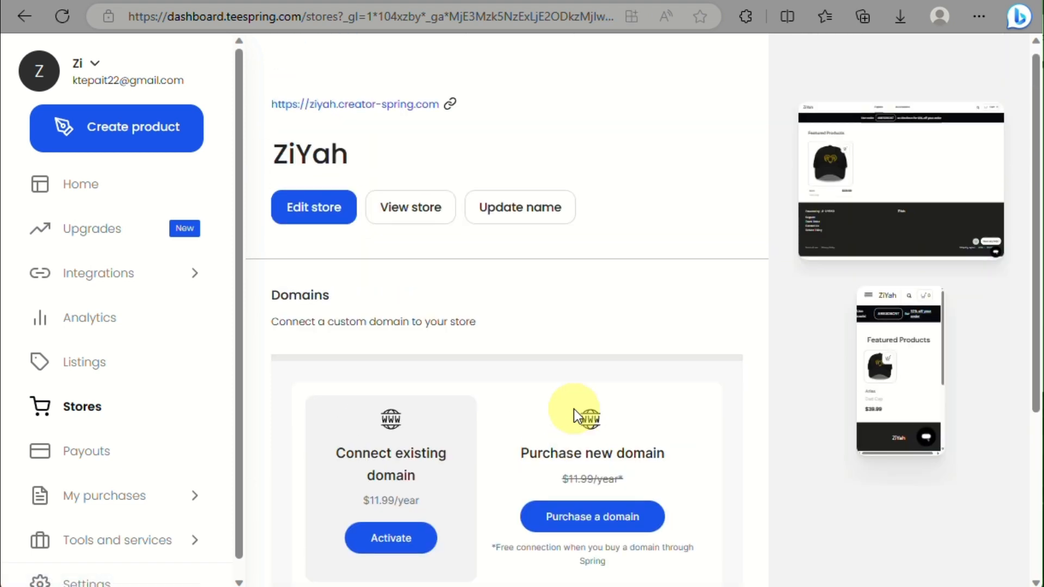
scroll(574, 410, "down", 5)
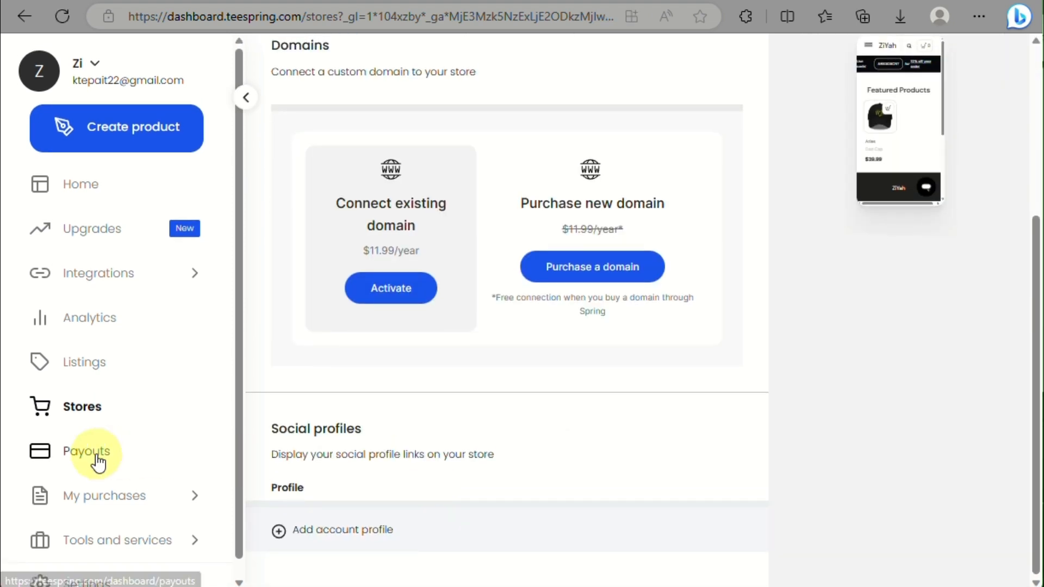
left_click(97, 460)
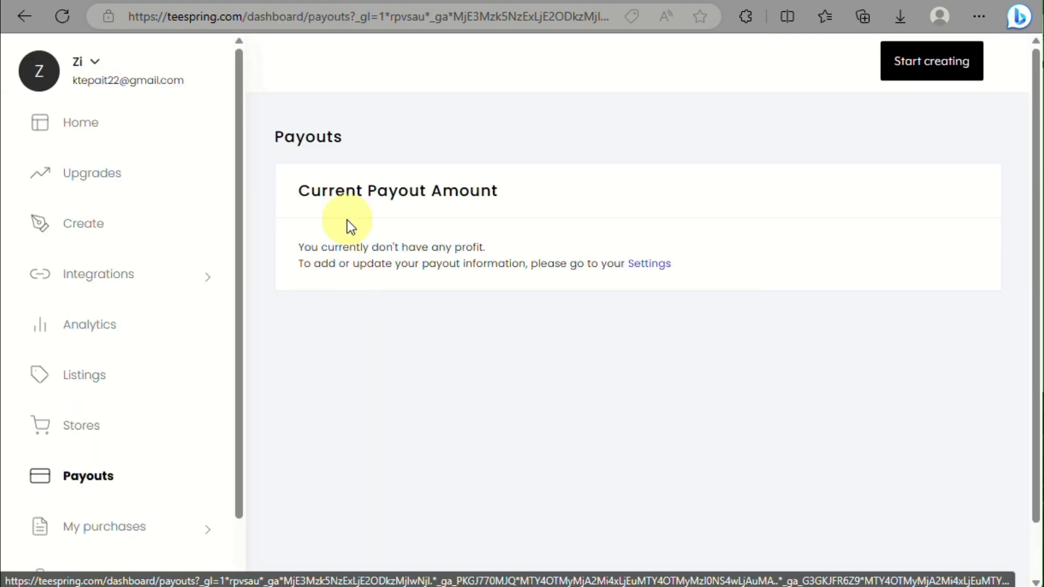
scroll(347, 219, "up", 4)
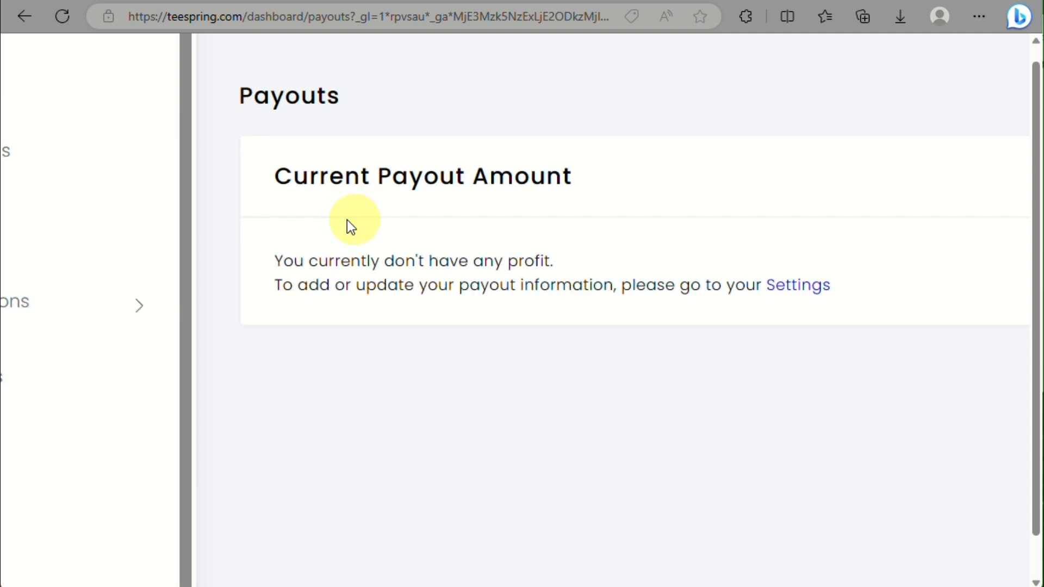
scroll(467, 290, "down", 5)
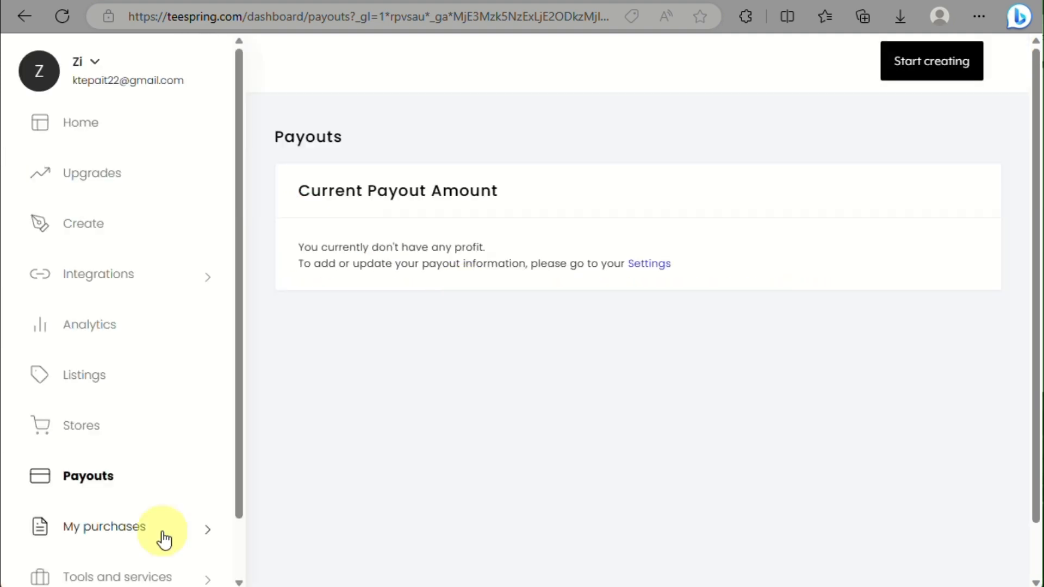
scroll(119, 516, "down", 1)
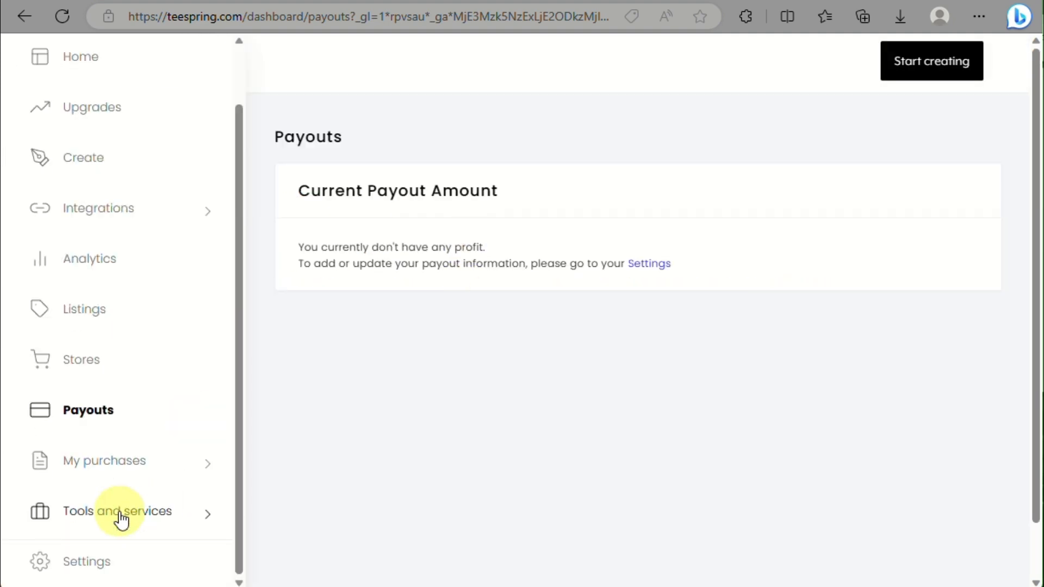
Step: Review My purchases subscriptions, purchase history and empty payment method, then expand Tools and services
left_click(116, 475)
scroll(112, 472, "down", 2)
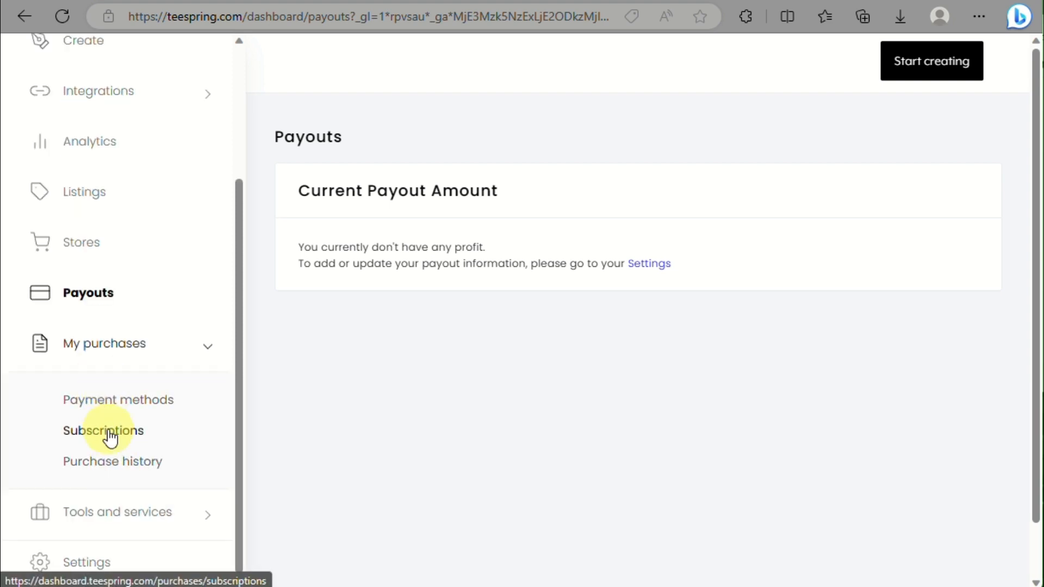
scroll(109, 431, "up", 4)
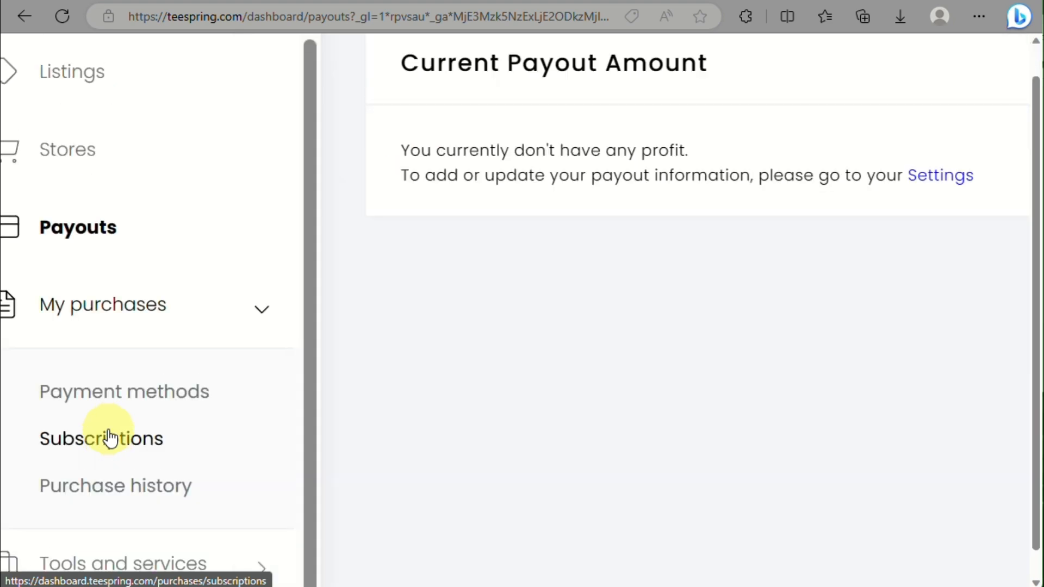
left_click(110, 436)
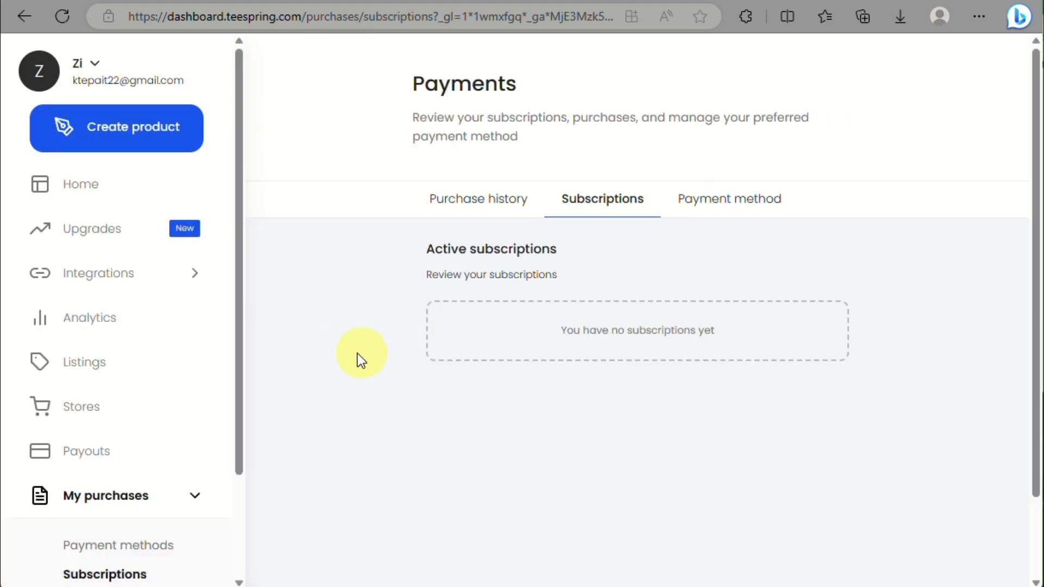
left_click(484, 212)
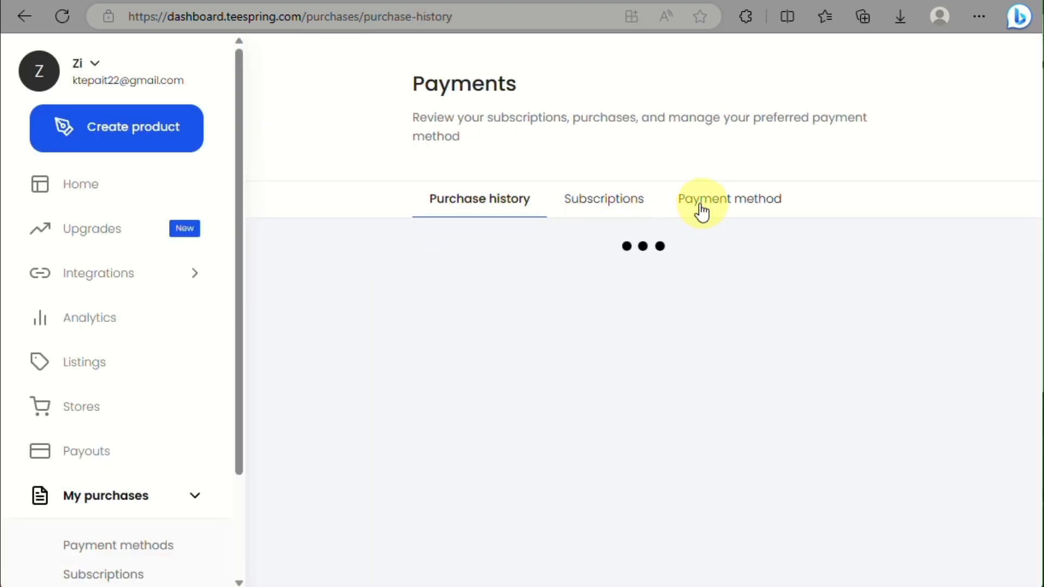
left_click(718, 214)
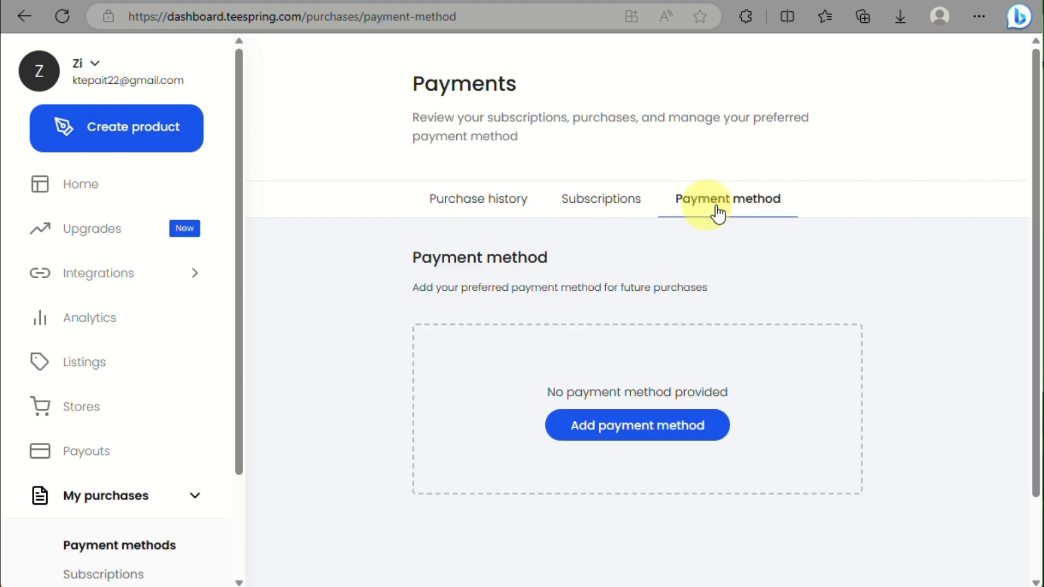
scroll(105, 450, "down", 2)
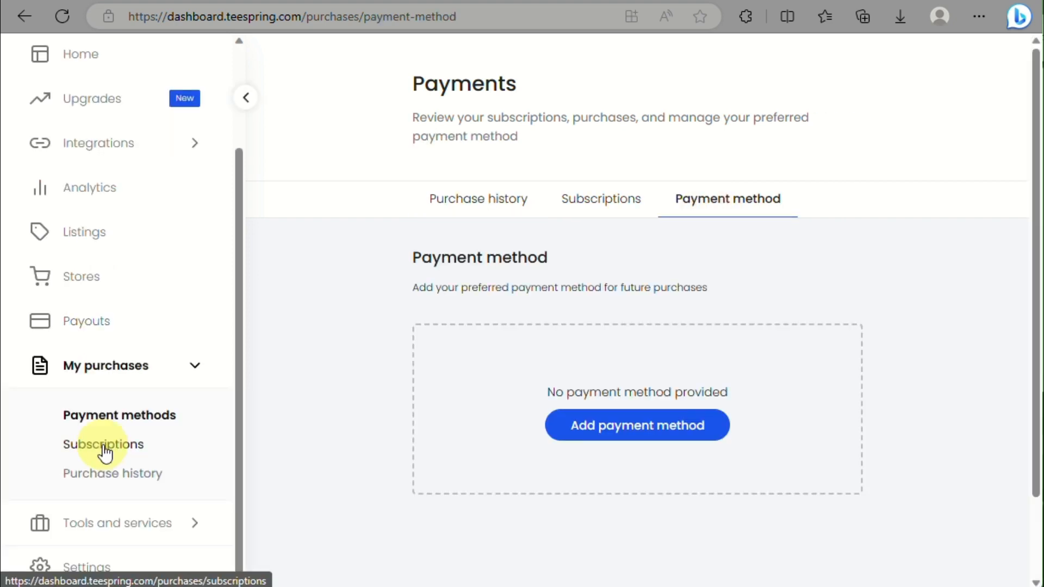
left_click(109, 531)
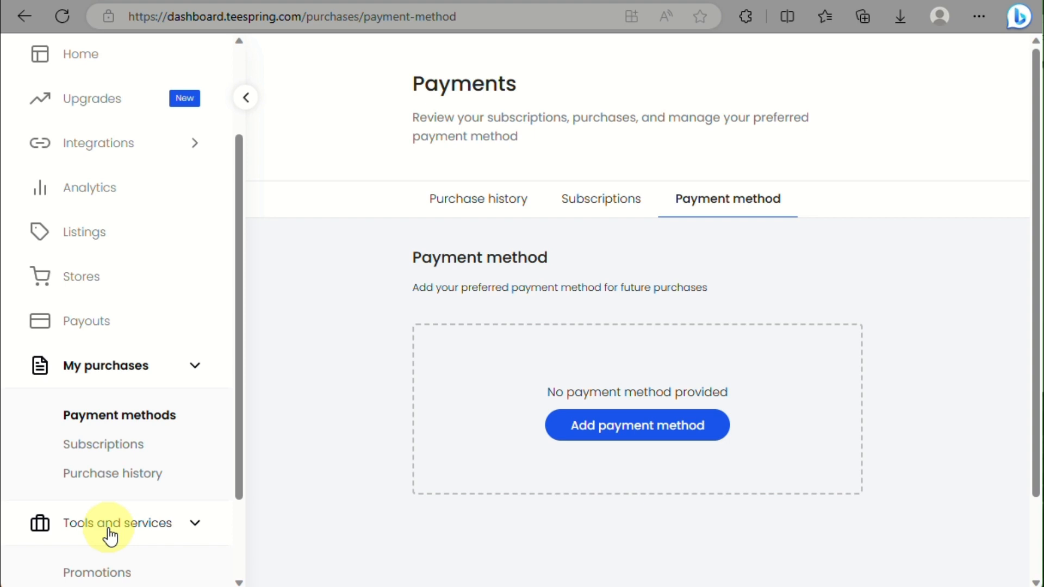
left_click(111, 536)
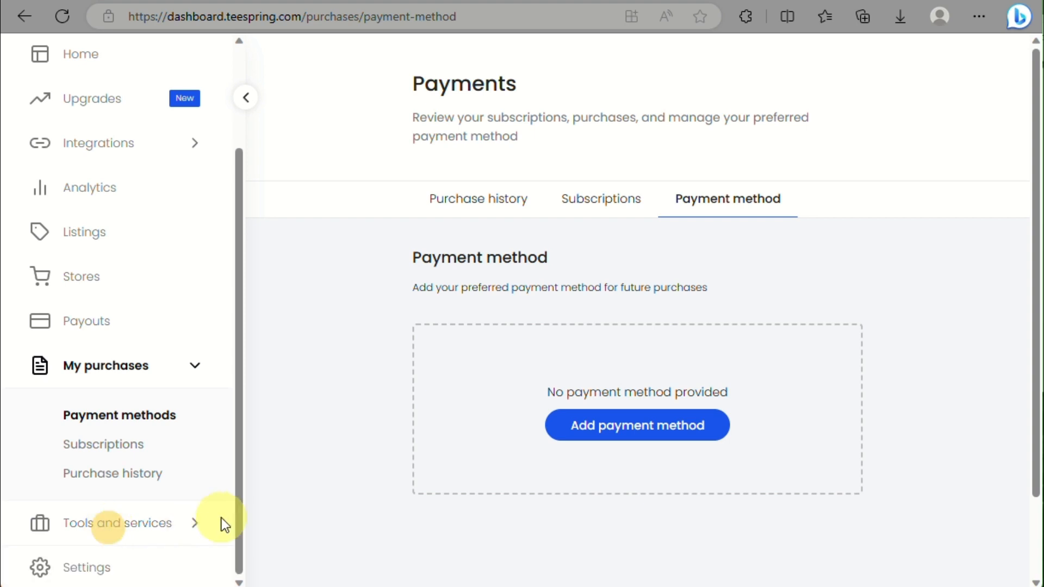
left_click(147, 532)
scroll(108, 489, "down", 2)
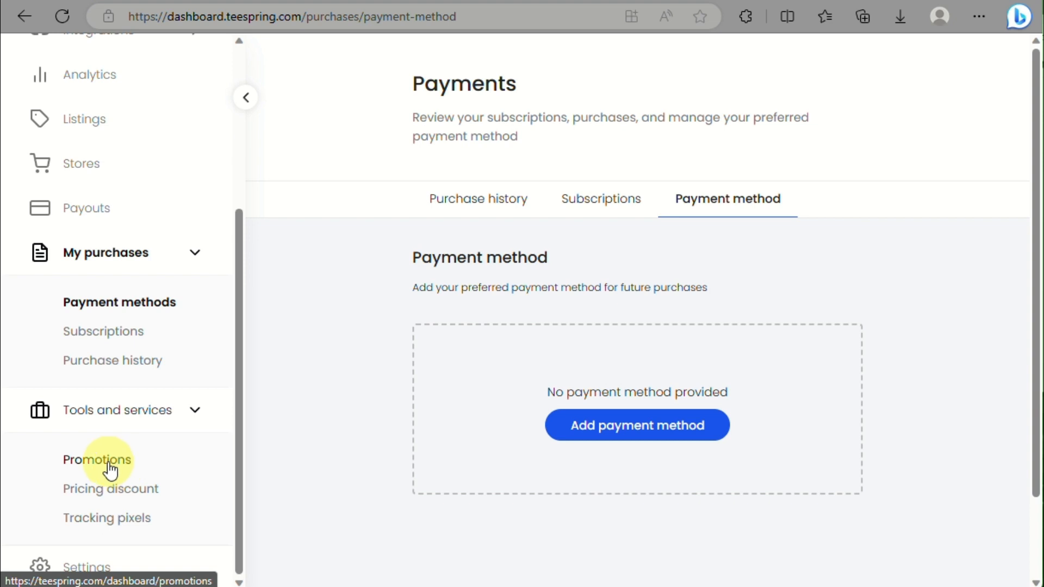
Step: On the Promotions page, review the promotion Type options and keep Discount
left_click(109, 466)
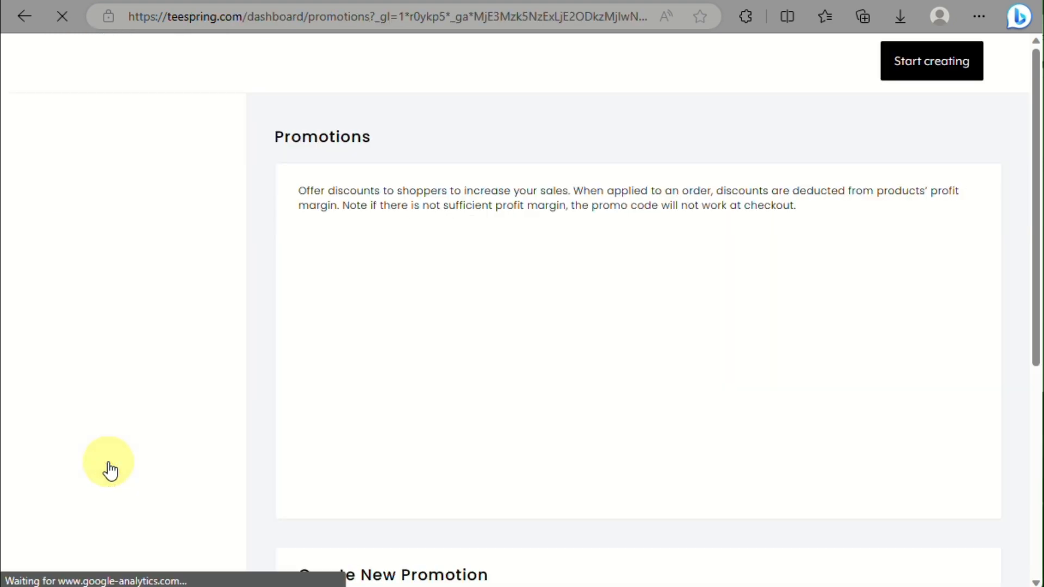
scroll(440, 314, "down", 5)
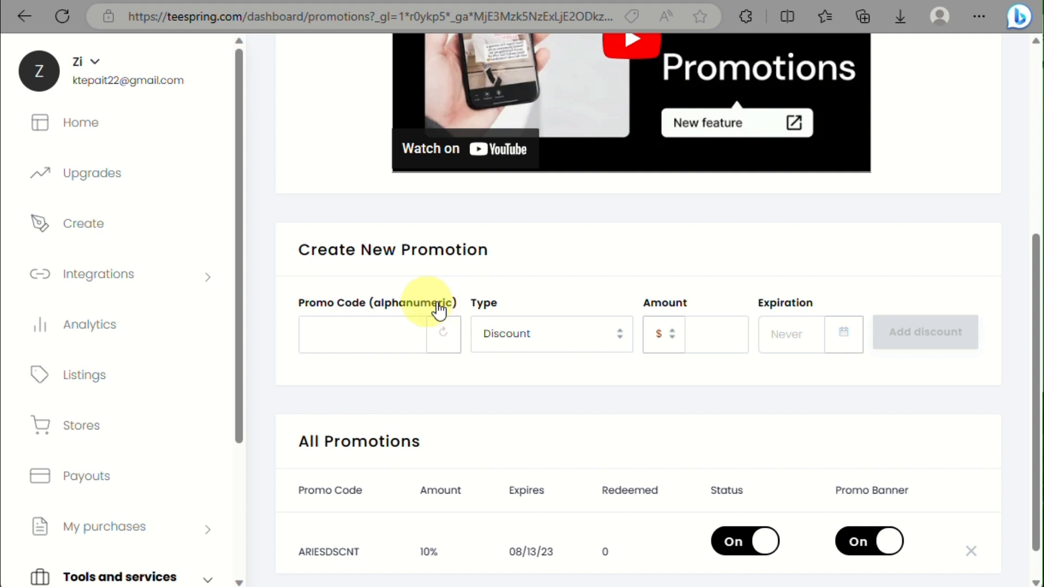
scroll(135, 293, "down", 3)
scroll(498, 285, "down", 1)
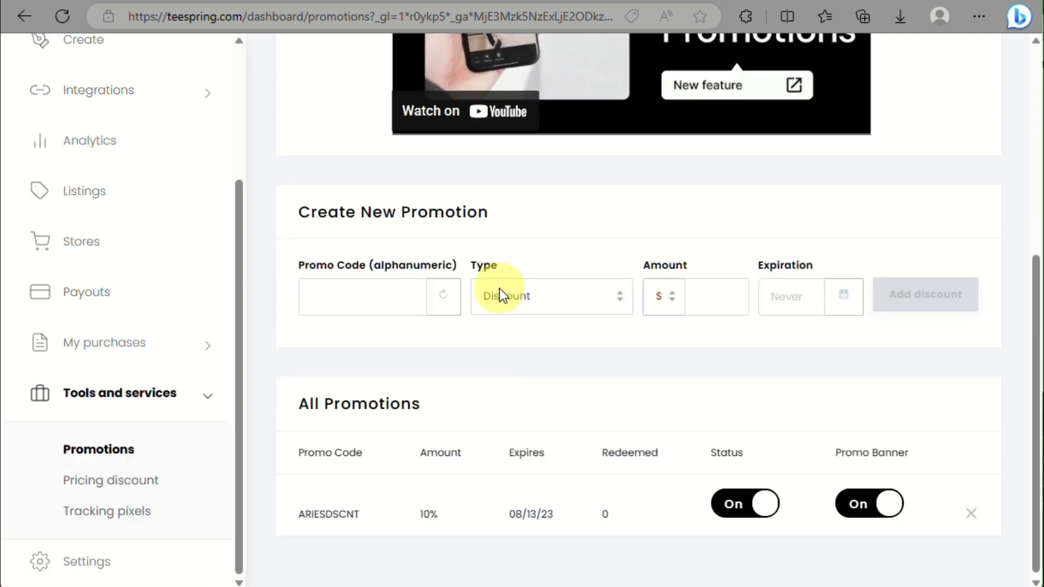
left_click(499, 295)
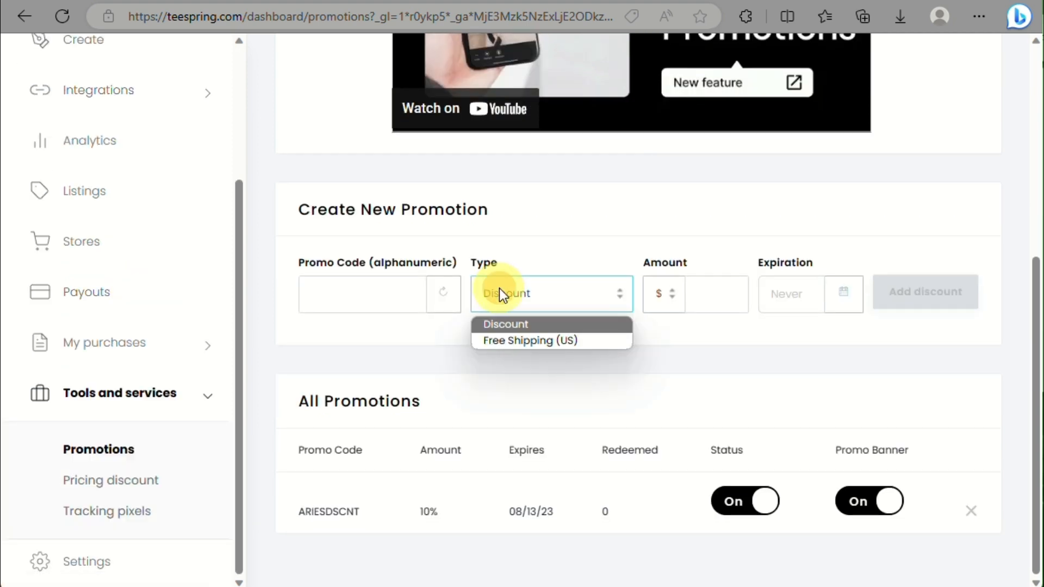
left_click(390, 357)
scroll(389, 357, "up", 6)
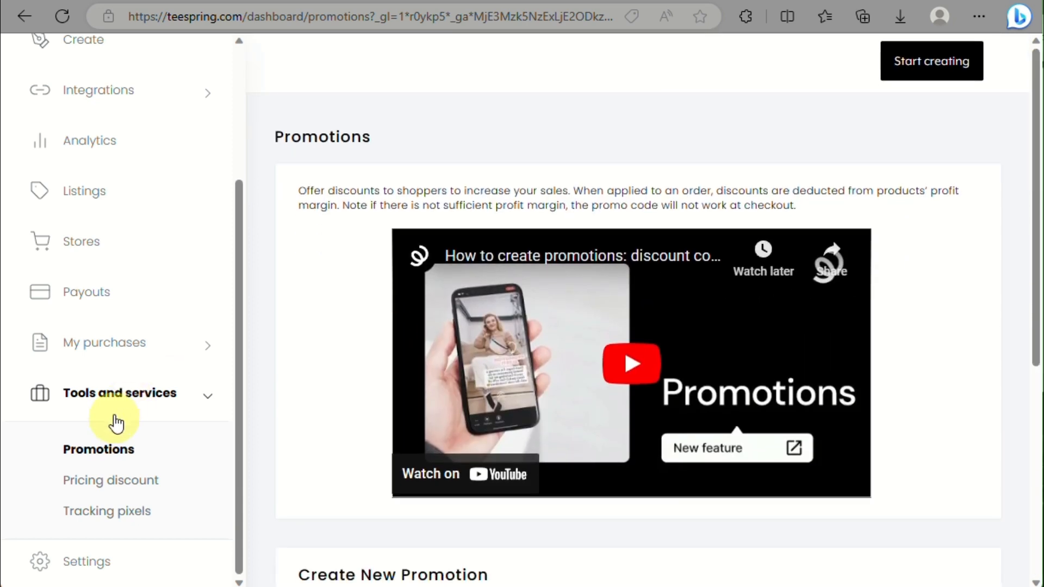
Step: View the Pricing discount dashboard: $0.00 volume discount, 100 units to next tier
left_click(111, 481)
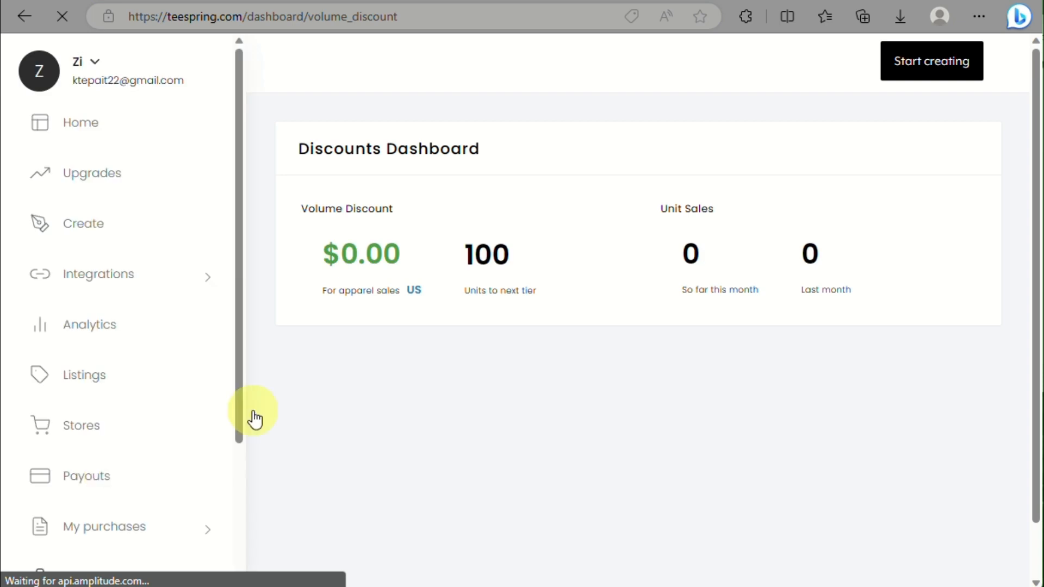
scroll(399, 351, "down", 1)
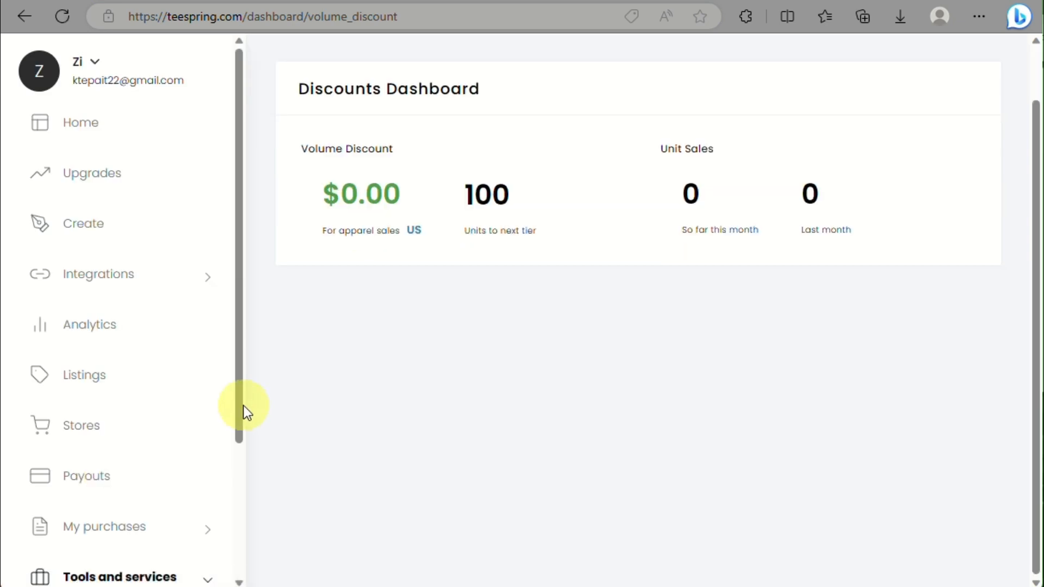
scroll(234, 410, "down", 3)
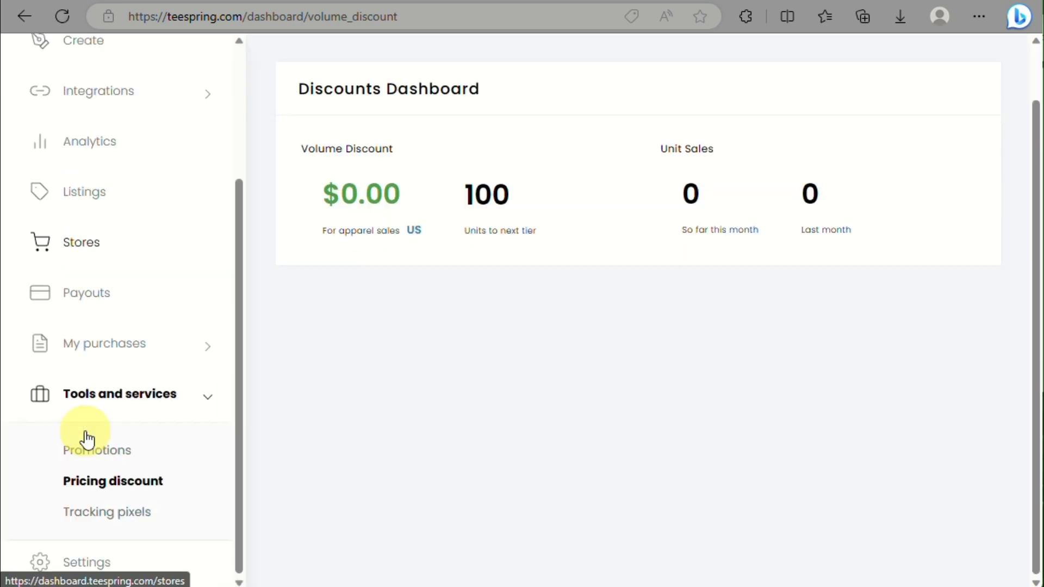
Step: Open Tracking pixels and view the Twitter, Pinterest and Google forms before returning to Facebook
left_click(78, 514)
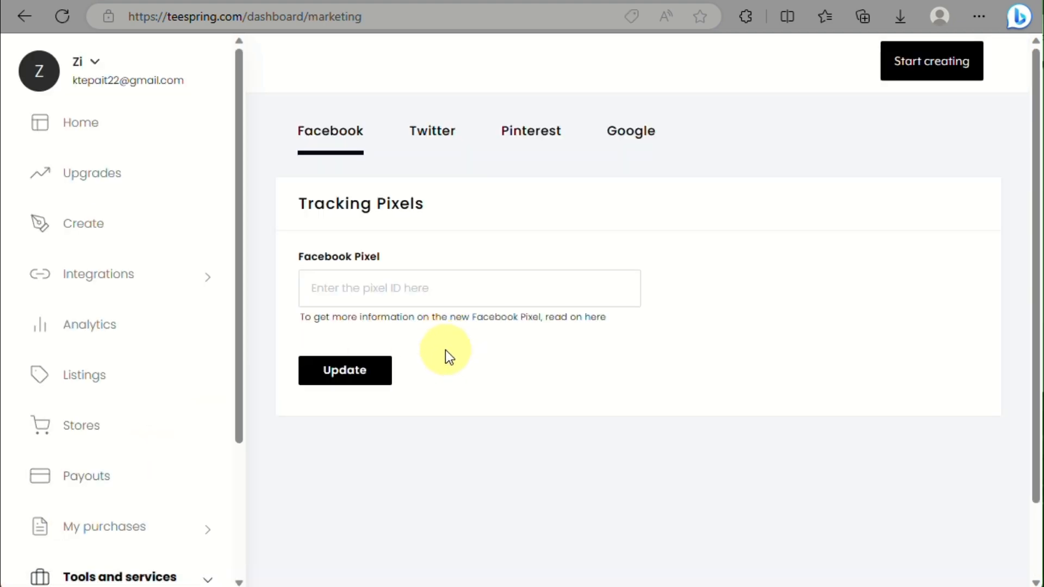
left_click(431, 145)
left_click(511, 148)
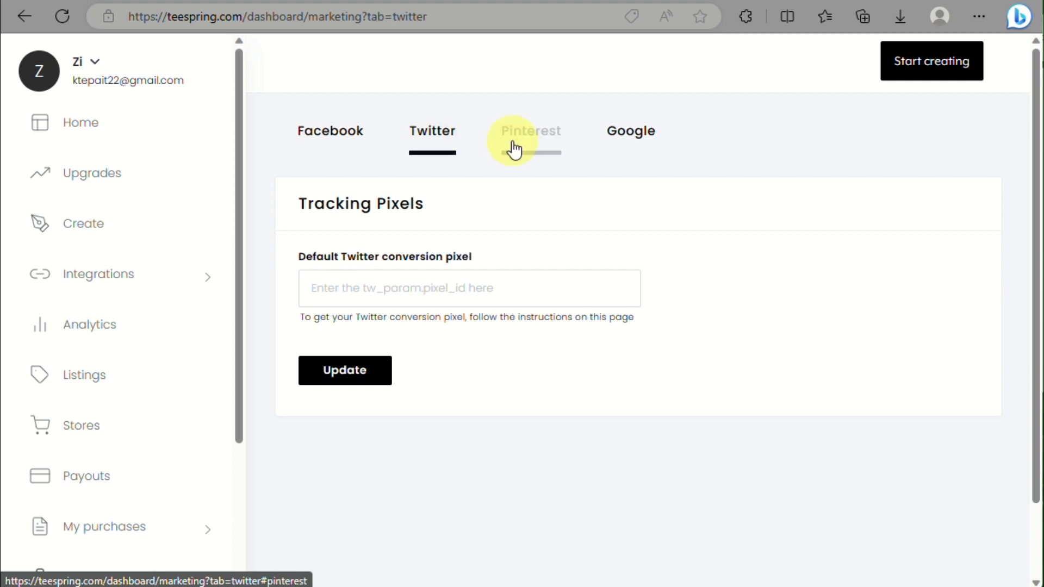
left_click(625, 141)
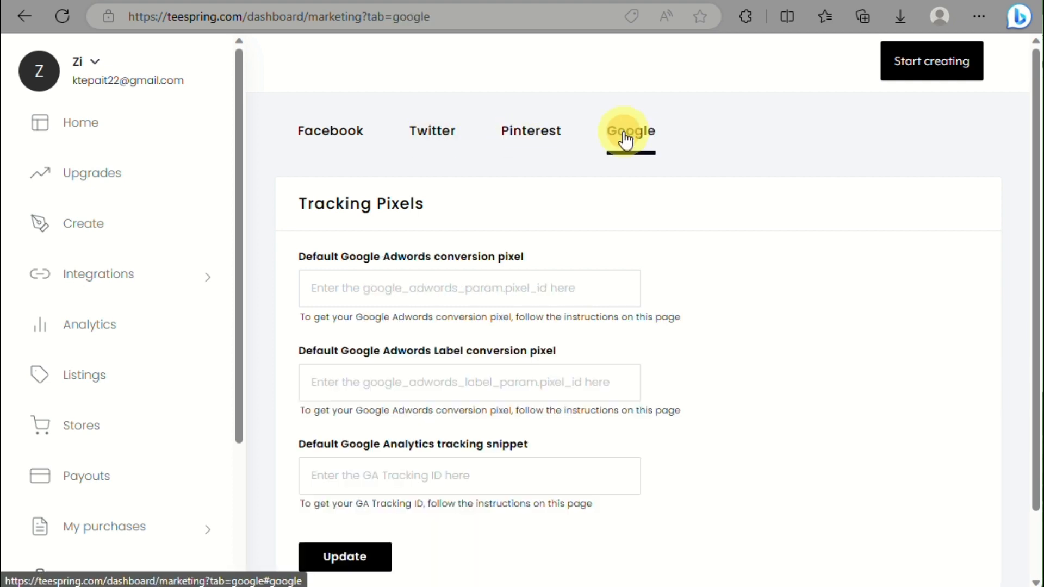
left_click(521, 161)
left_click(413, 143)
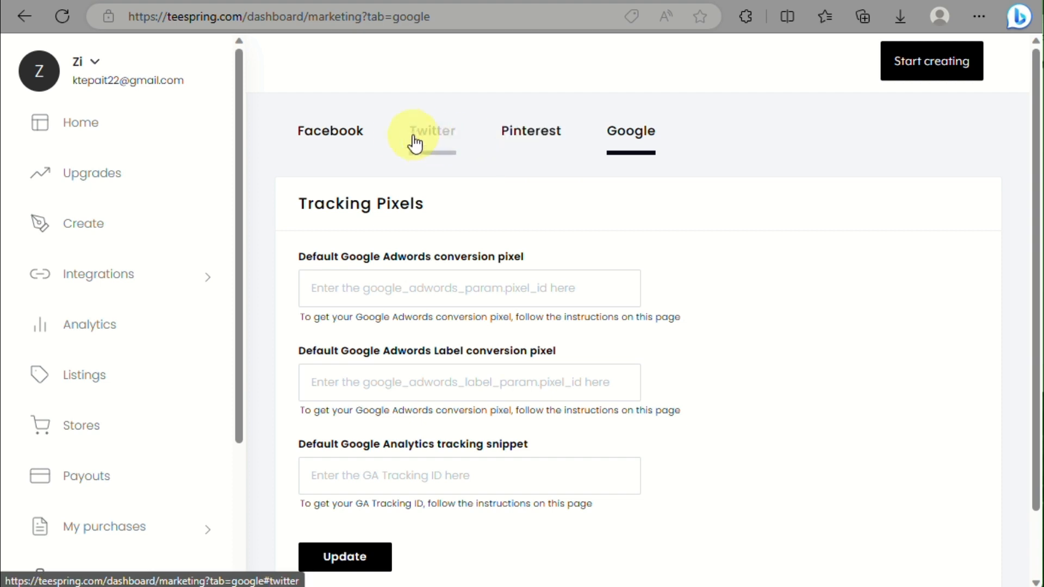
left_click(350, 142)
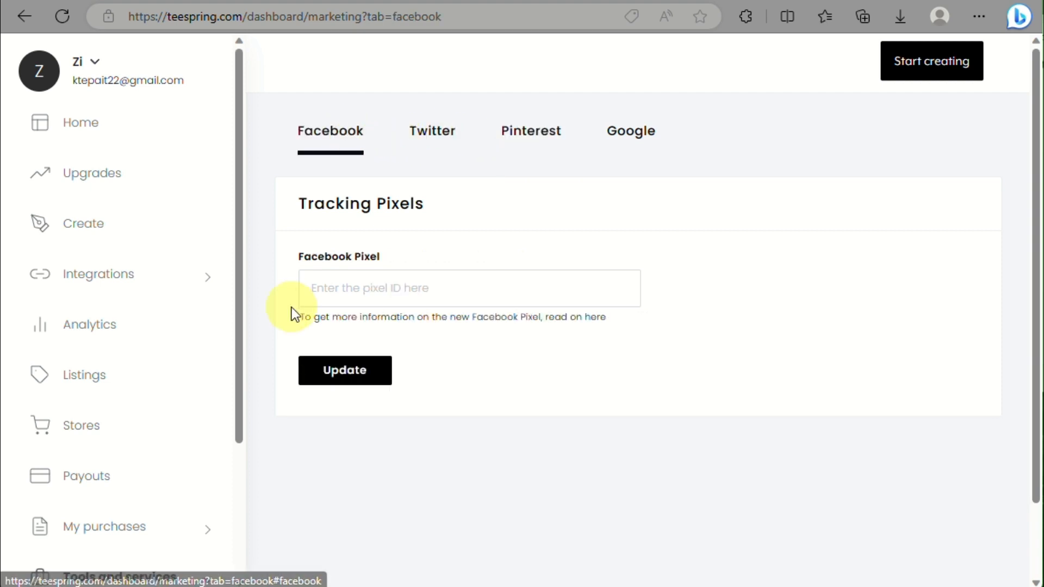
scroll(291, 309, "down", 2)
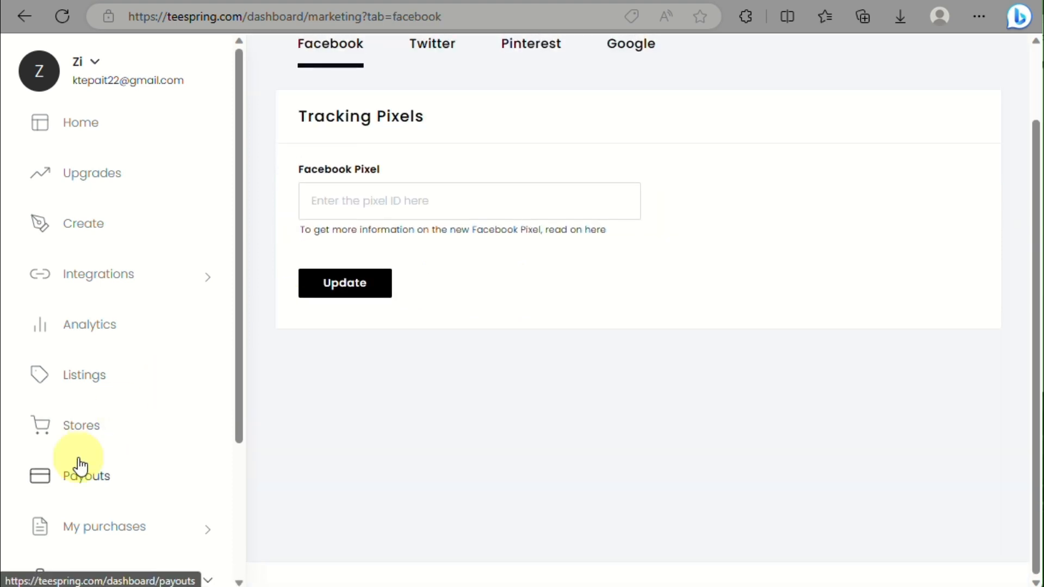
scroll(80, 466, "down", 1)
scroll(80, 465, "down", 3)
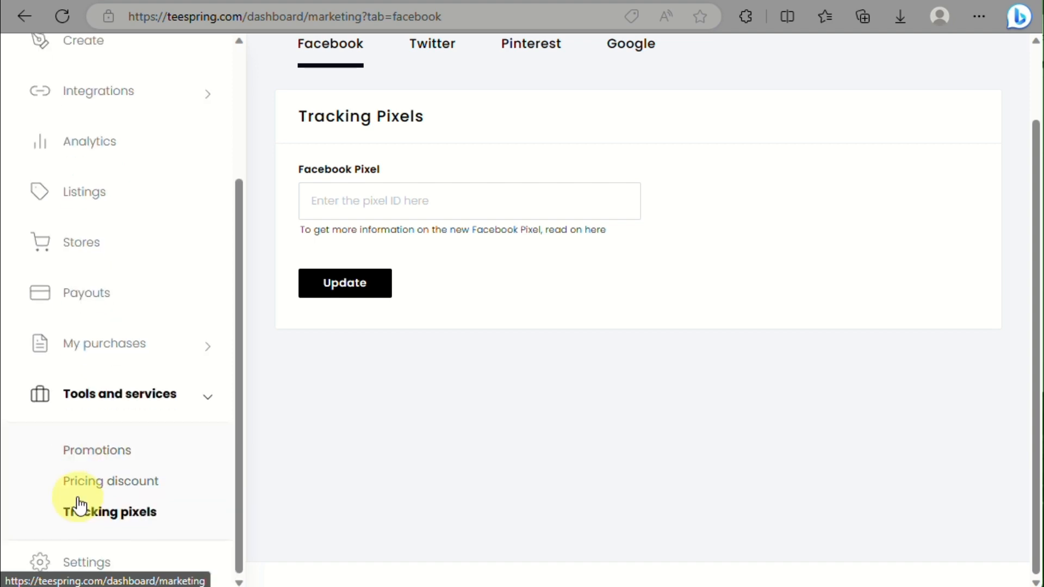
Step: In account Settings, set the display name to ZiYah
left_click(86, 559)
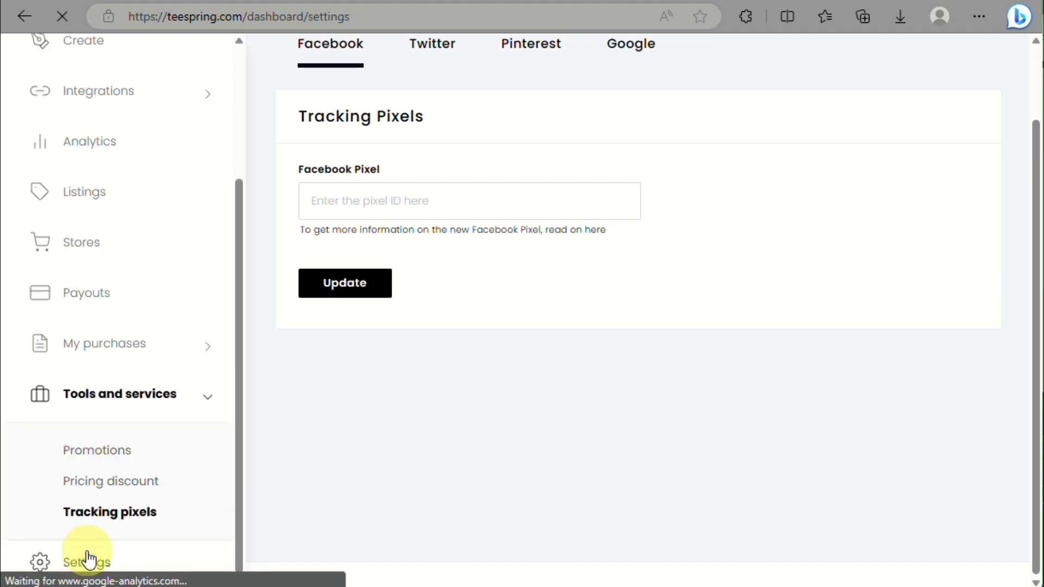
scroll(429, 313, "down", 3)
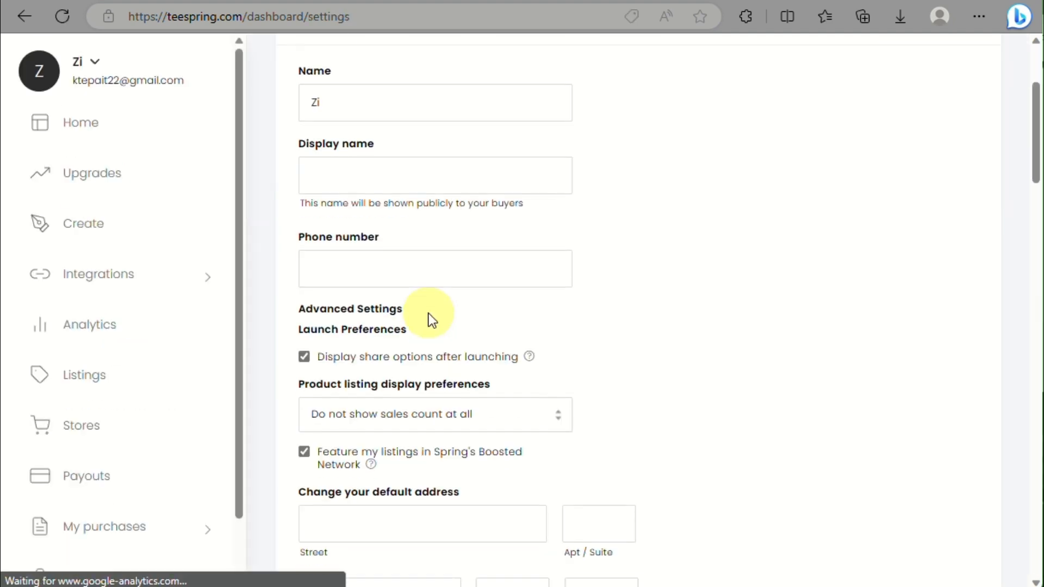
left_click(383, 173)
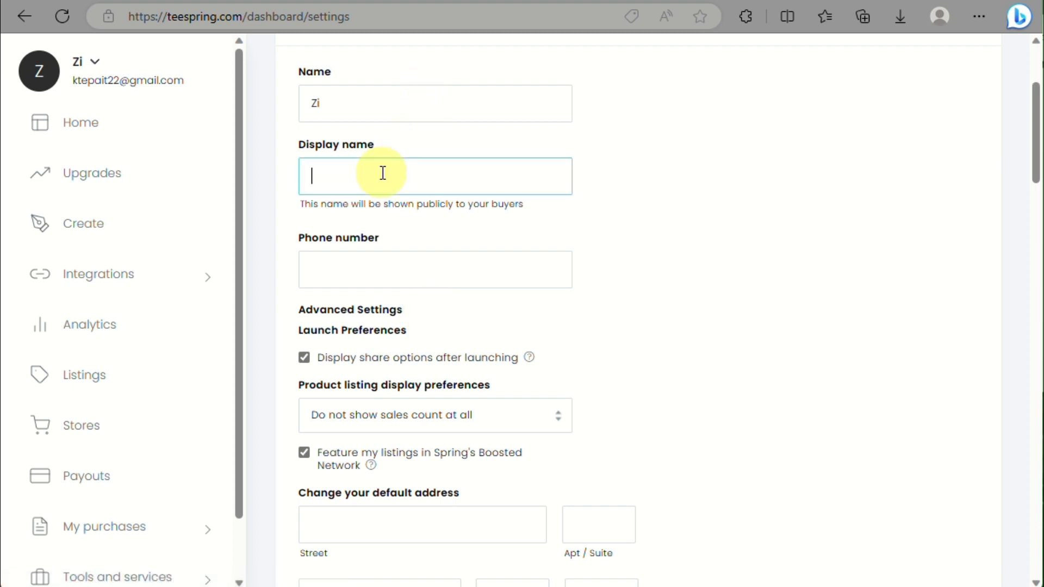
type("ZiYAh")
key("BackSpace")
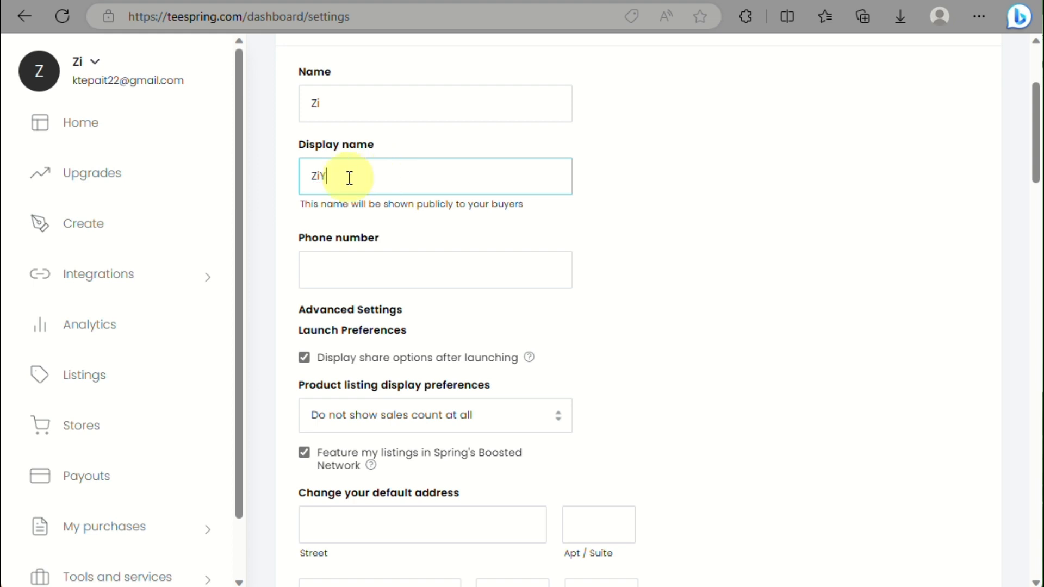
type("ah")
left_click(359, 263)
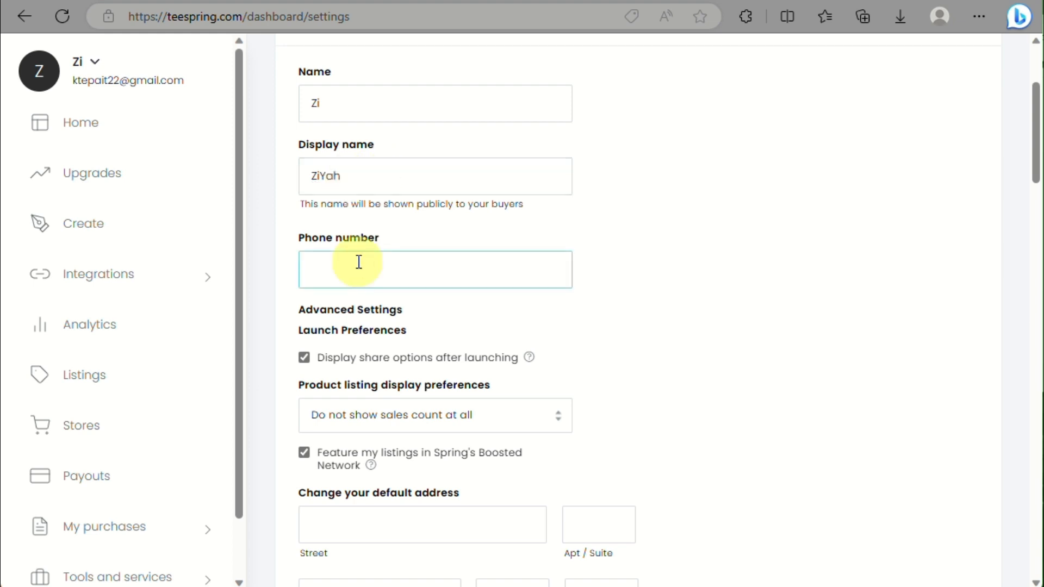
Step: Scroll through the remaining account settings sections
scroll(359, 262, "down", 3)
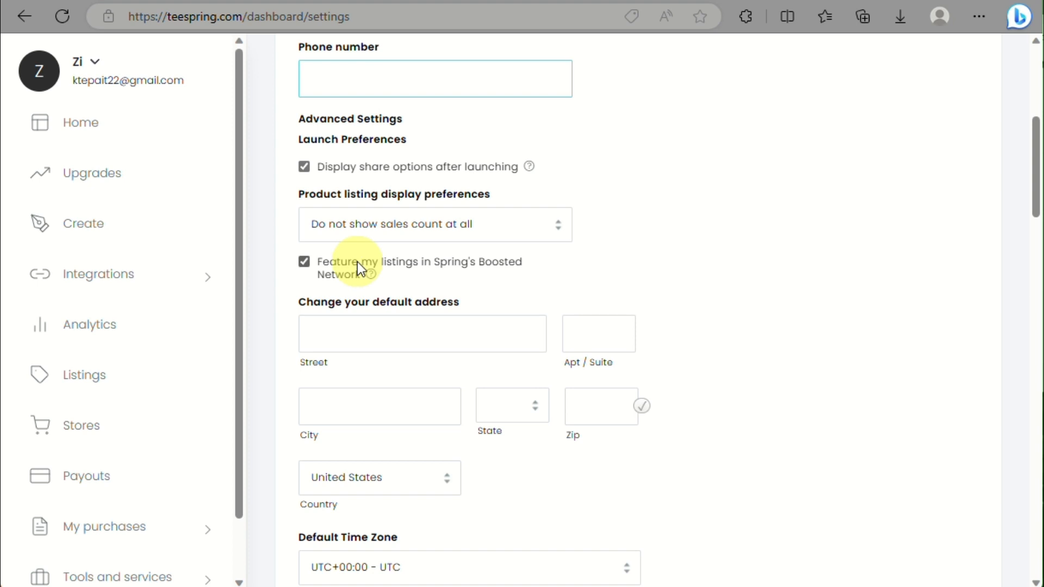
scroll(357, 262, "down", 3)
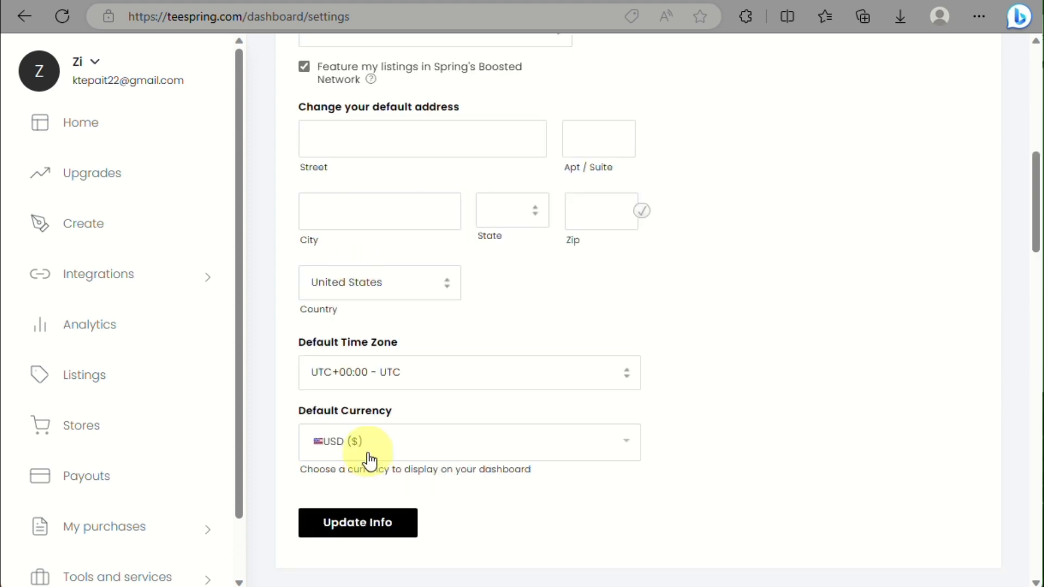
scroll(380, 278, "down", 2)
scroll(381, 278, "down", 4)
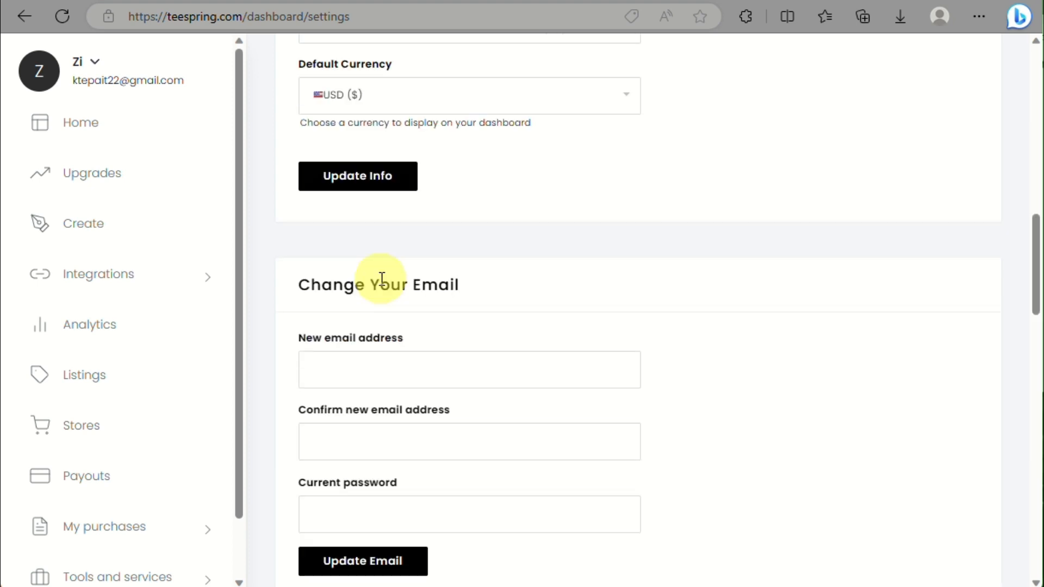
scroll(383, 459, "down", 4)
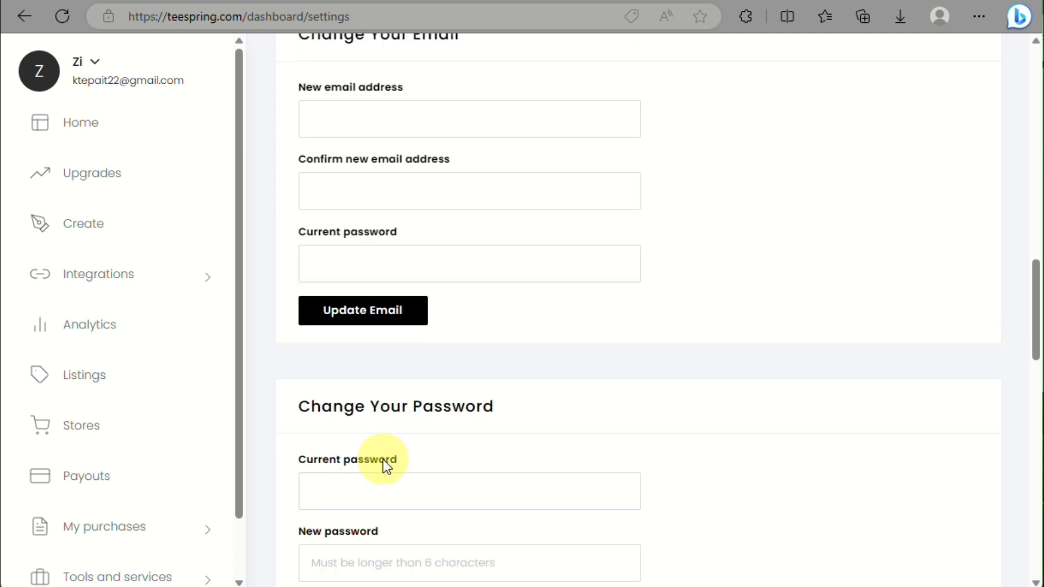
scroll(413, 464, "down", 8)
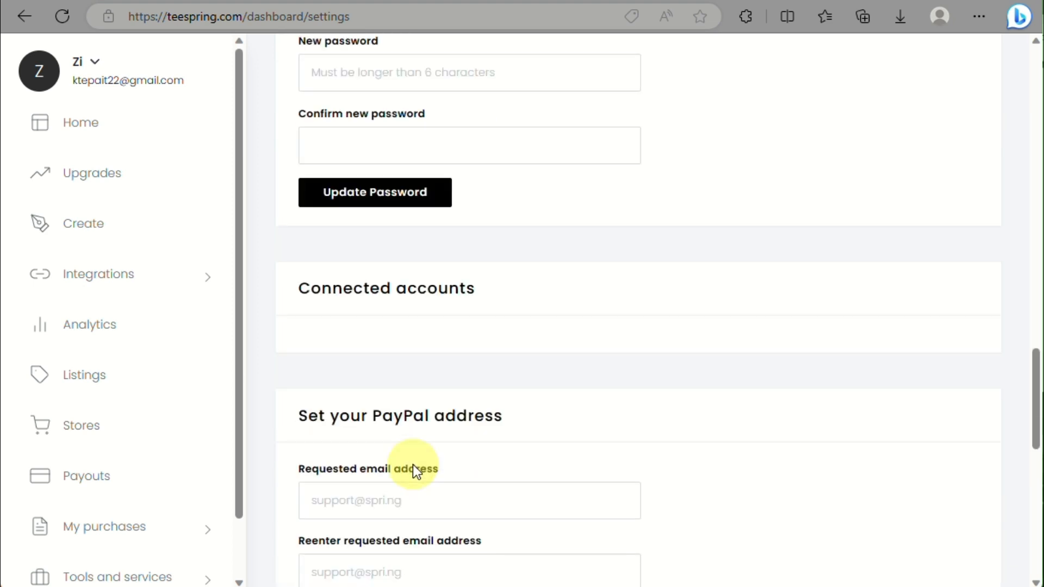
scroll(415, 471, "down", 4)
scroll(438, 249, "up", 3)
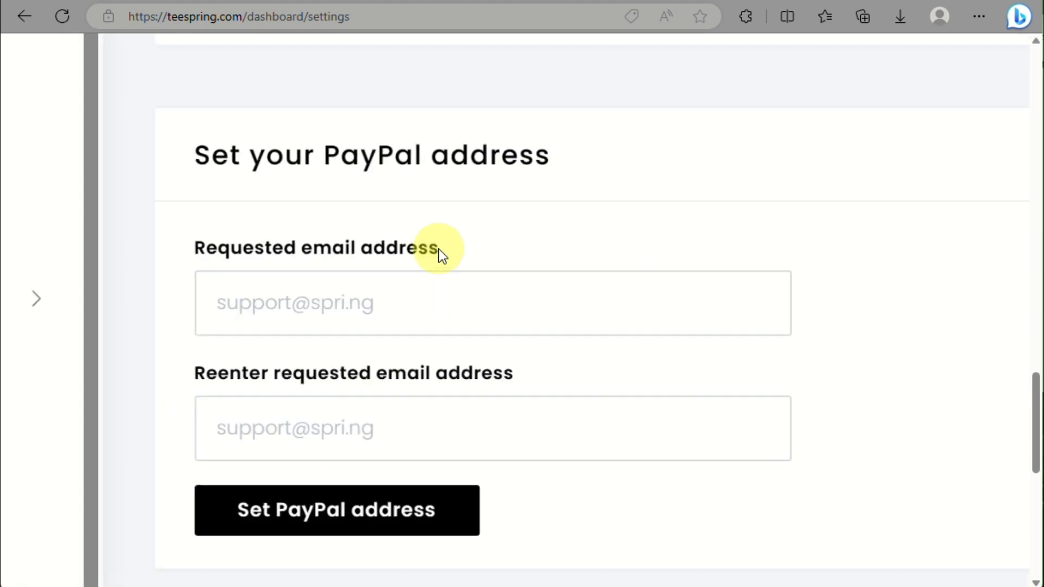
scroll(438, 249, "down", 9)
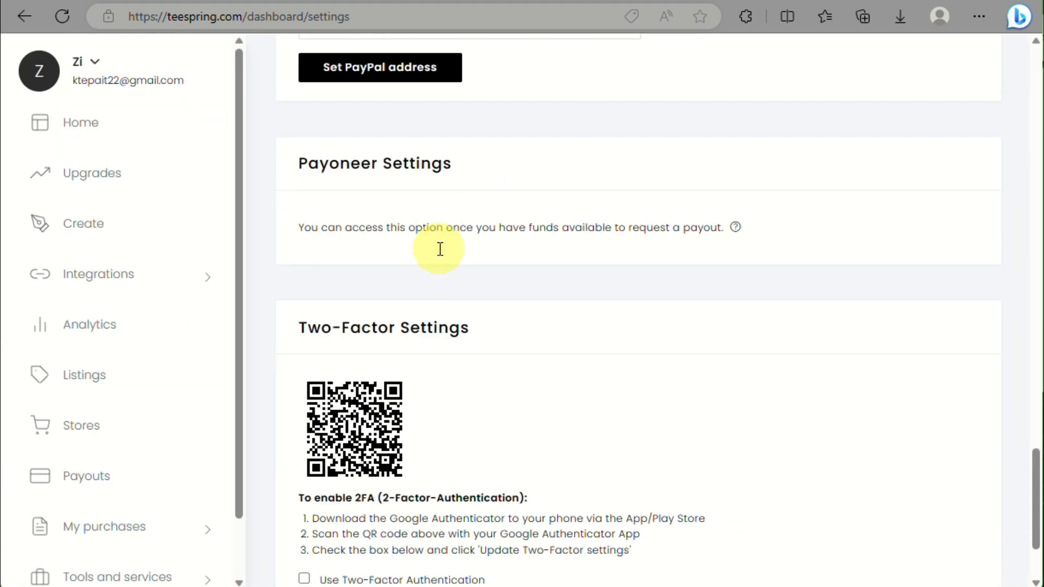
scroll(440, 249, "up", 3)
scroll(438, 249, "down", 3)
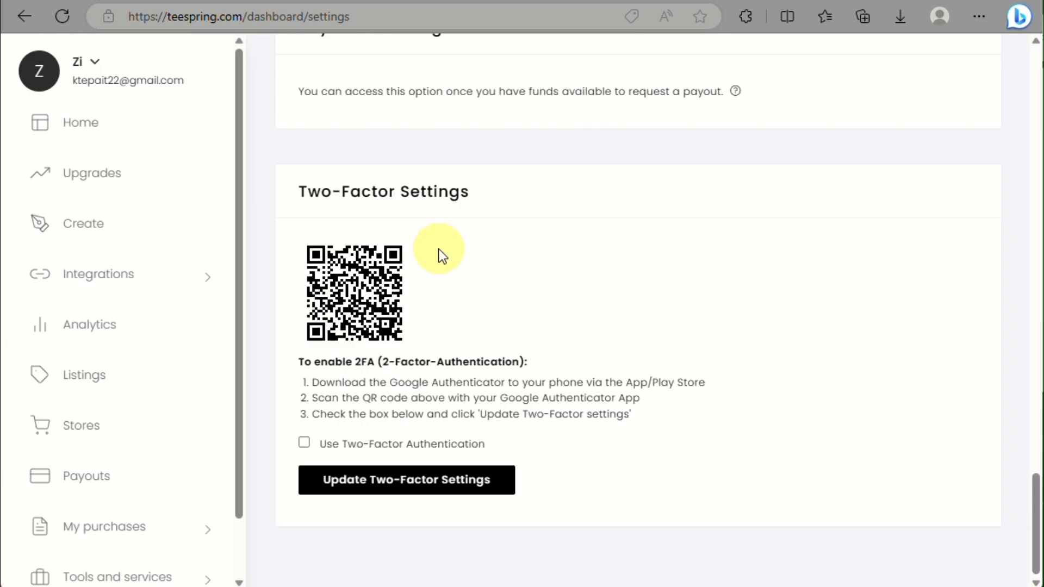
scroll(67, 333, "down", 2)
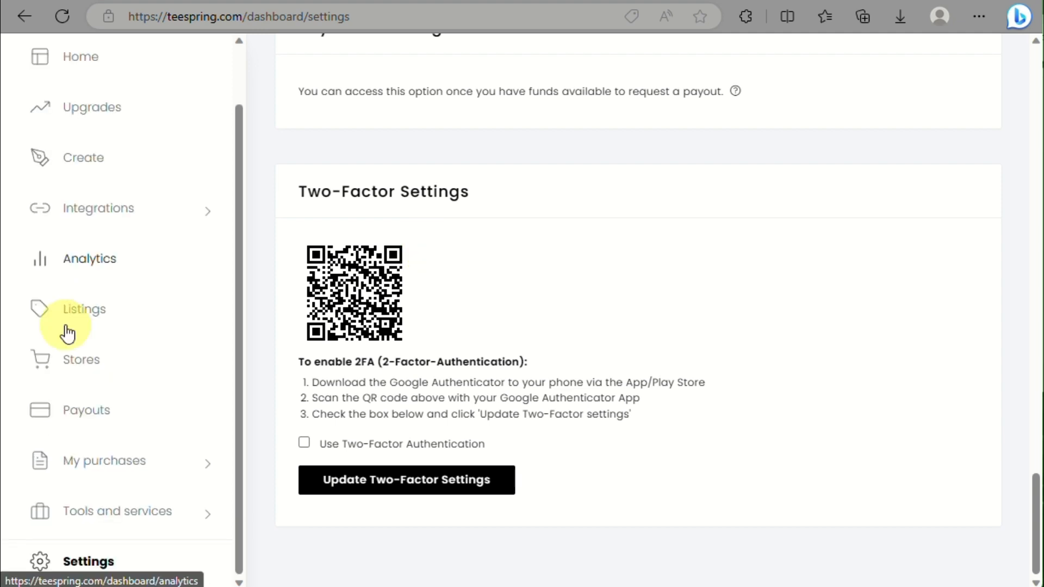
scroll(67, 333, "up", 2)
Step: Go back to the Home dashboard and scroll through the custom-domain upgrade and Sell anywhere sections
left_click(82, 117)
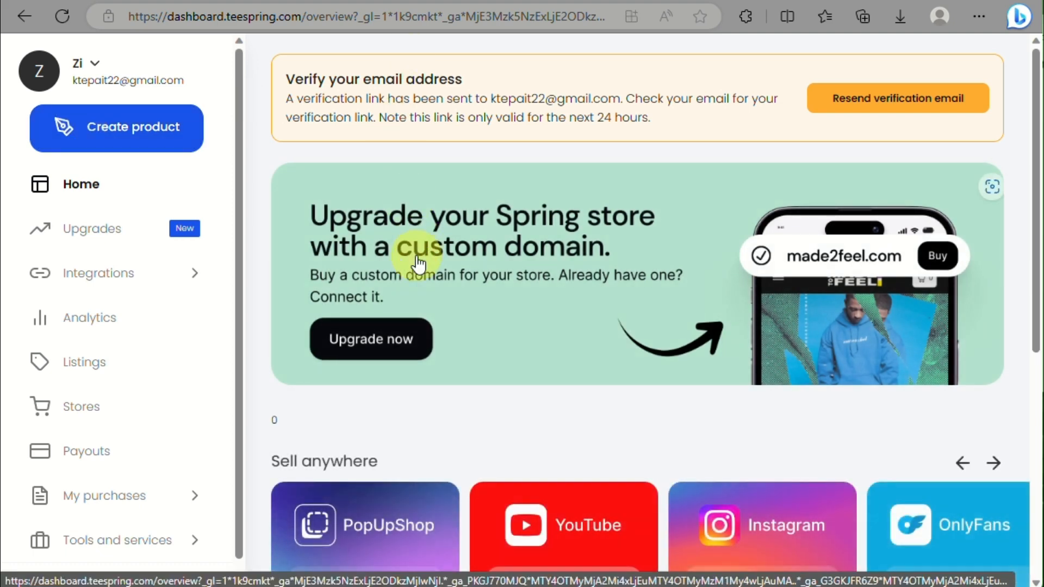
scroll(418, 264, "down", 1)
scroll(418, 265, "down", 7)
scroll(416, 256, "up", 2)
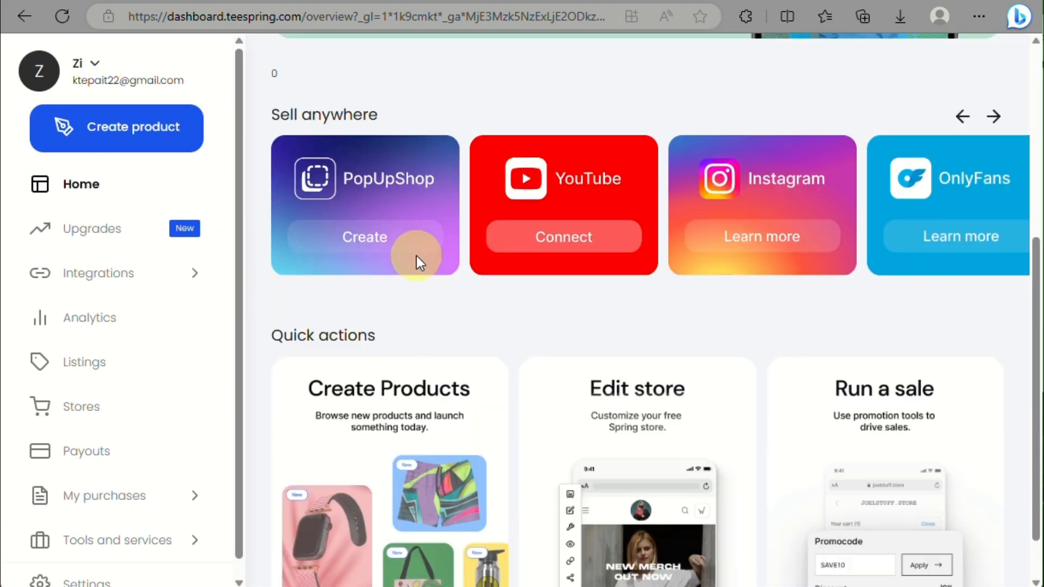
scroll(417, 256, "up", 6)
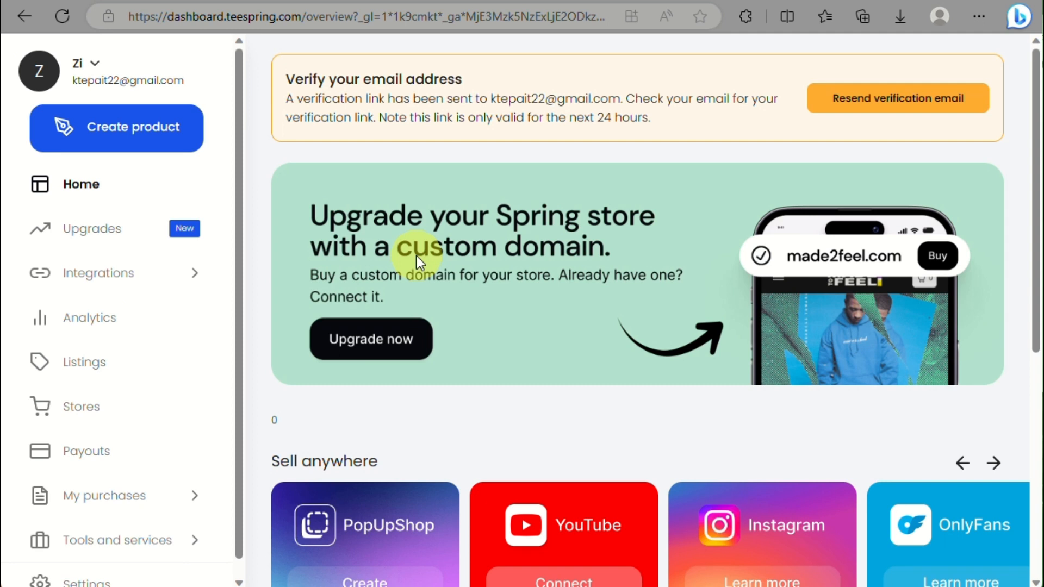